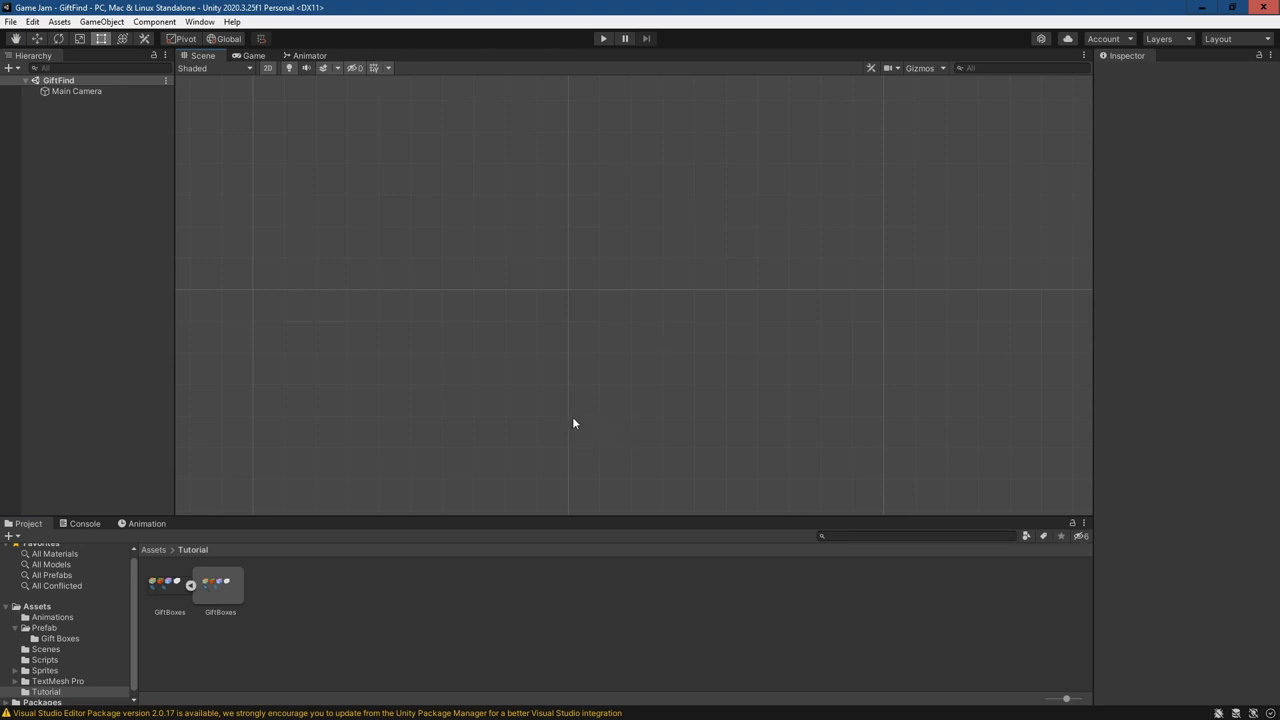
- Set the GiftBoxes texture's Sprite Mode to Multiple and apply it before opening the Sprite Editor
left_click(267, 69)
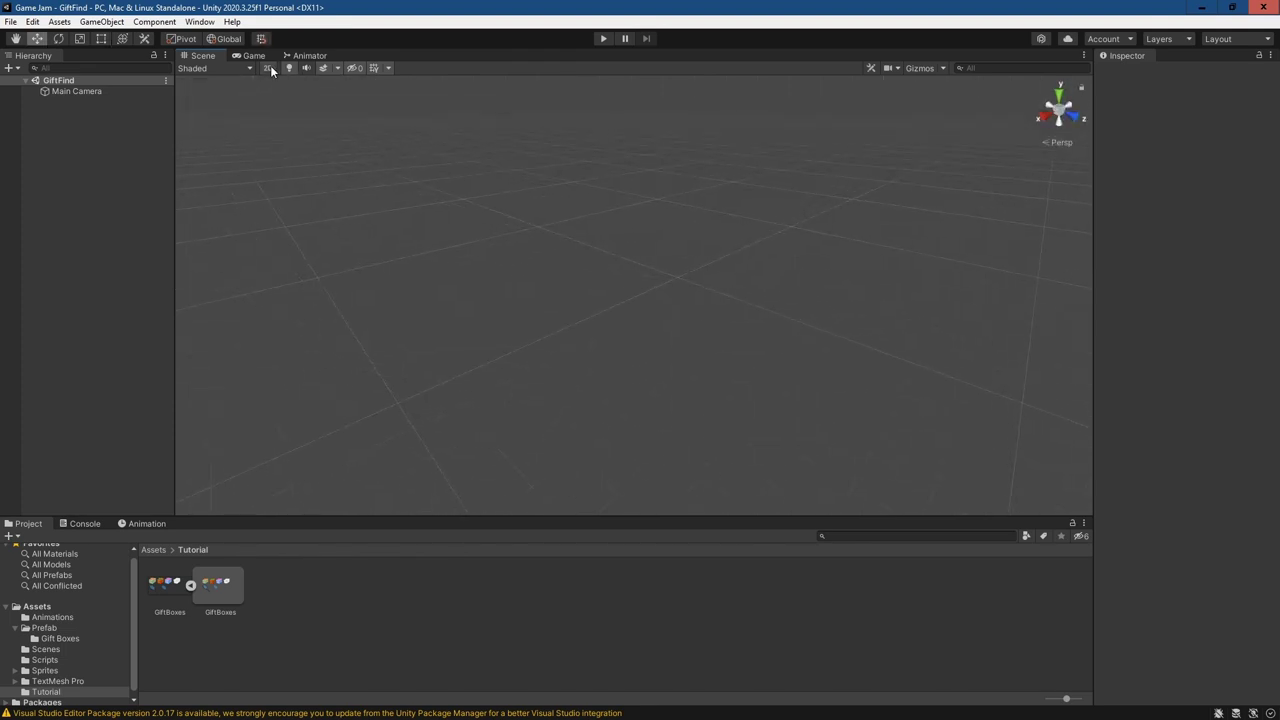
left_click(270, 66)
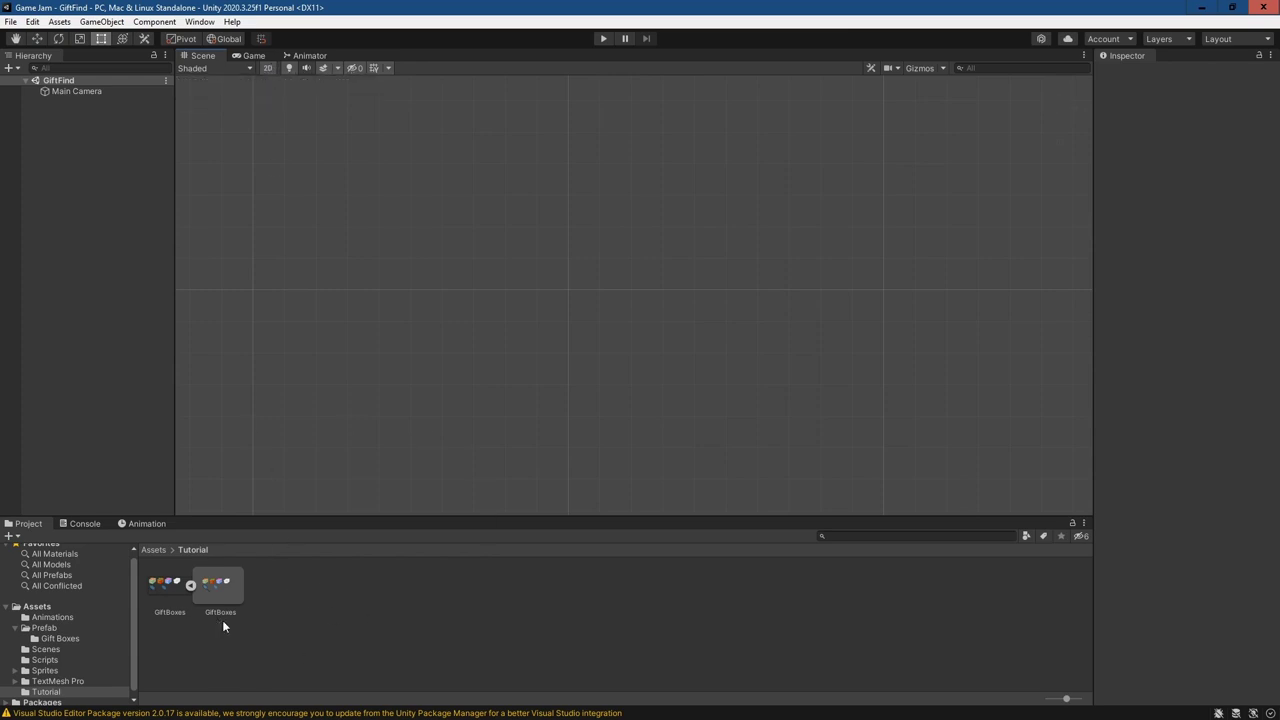
left_click(172, 590)
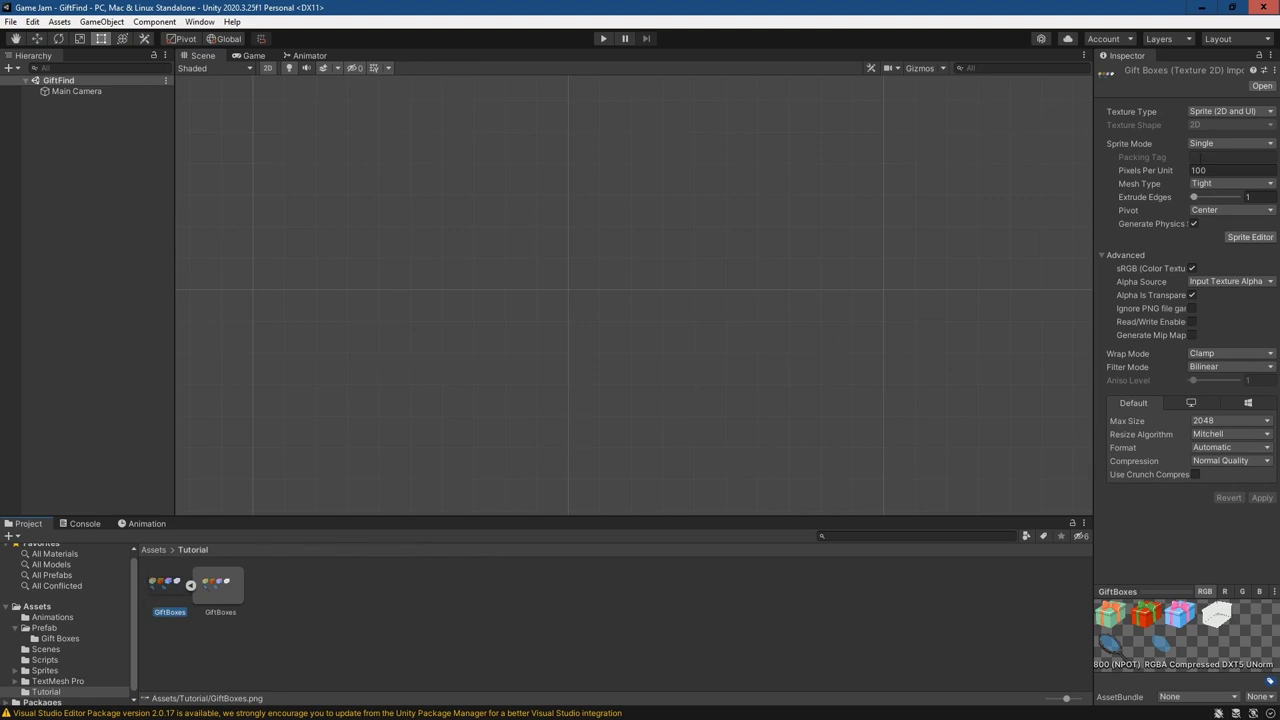
left_click(1228, 143)
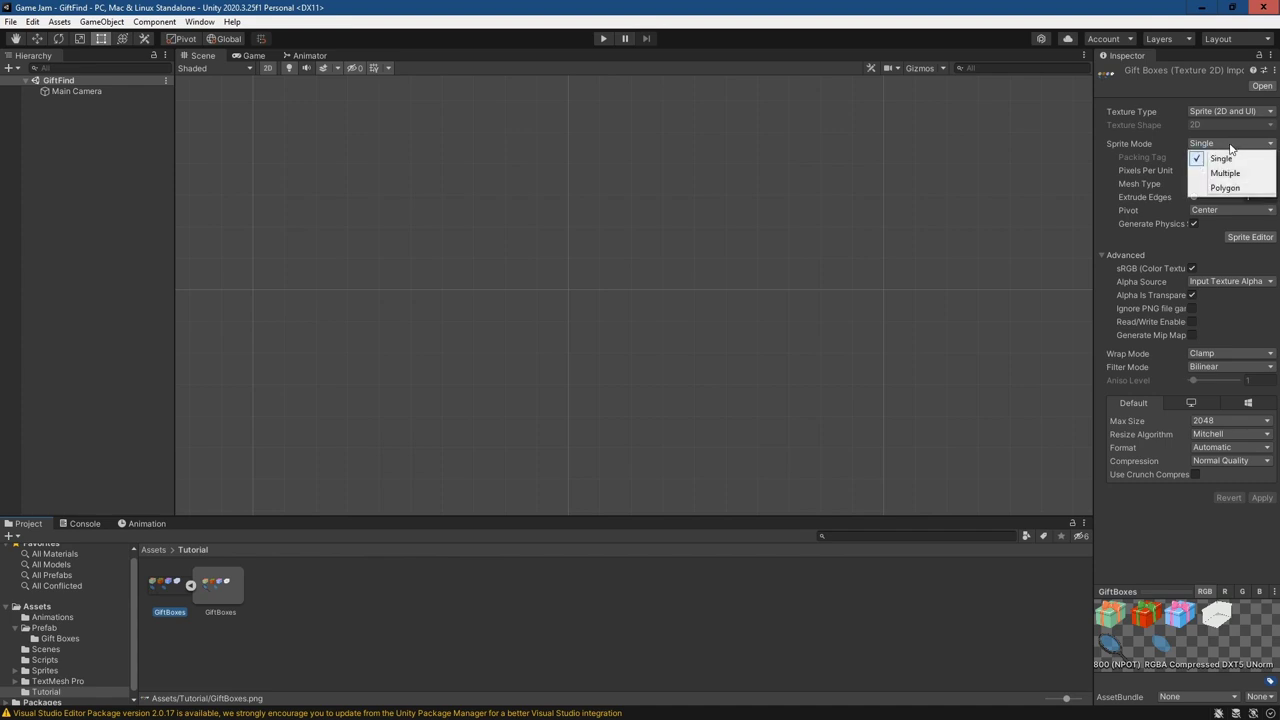
left_click(1238, 174)
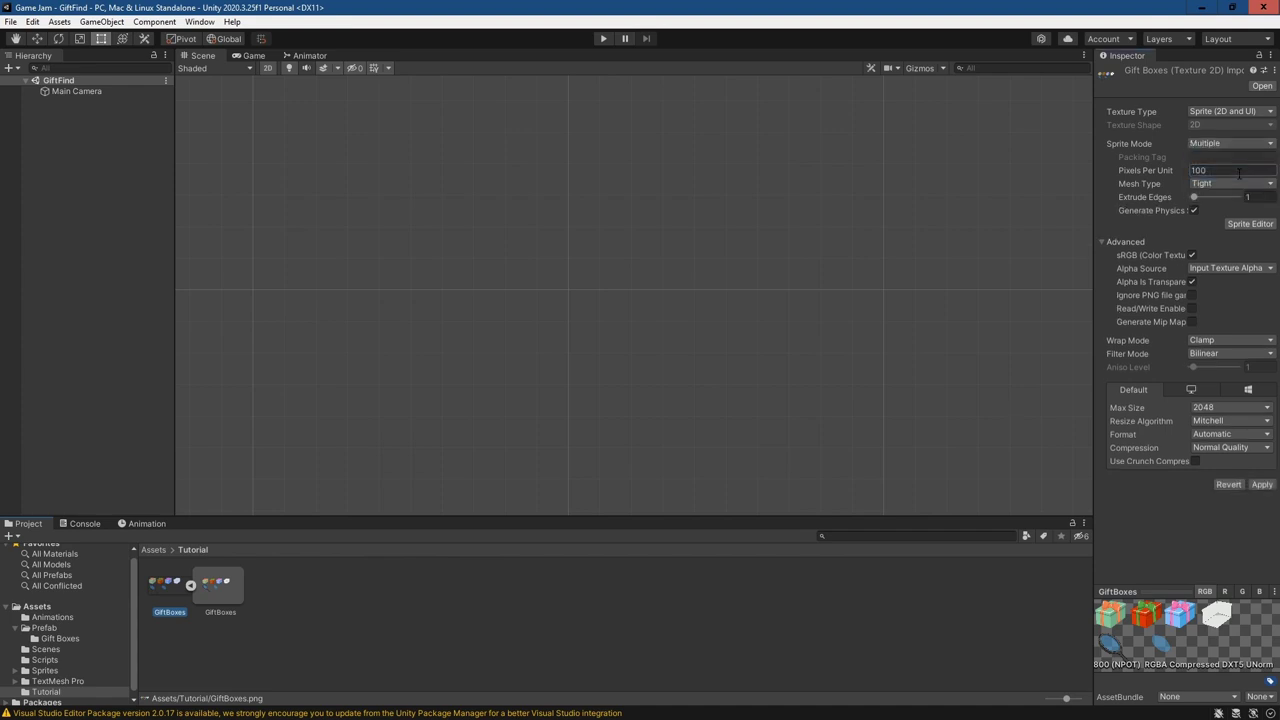
left_click(1249, 224)
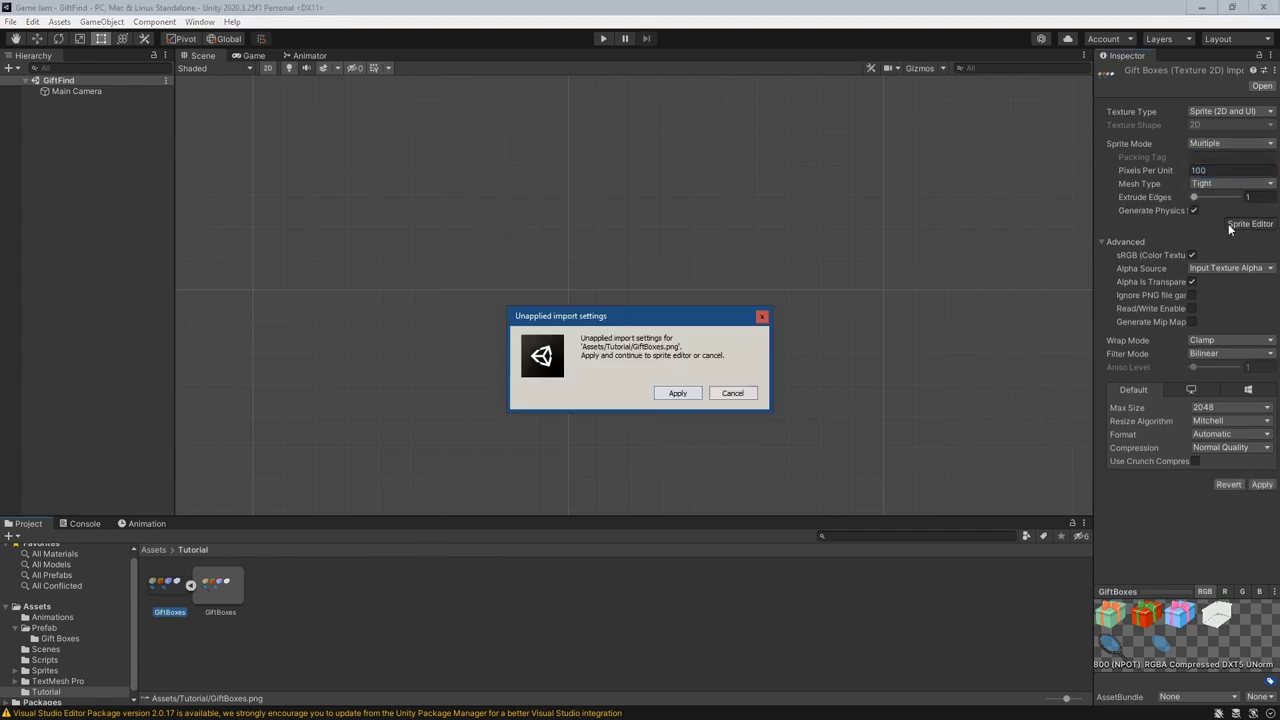
left_click(674, 396)
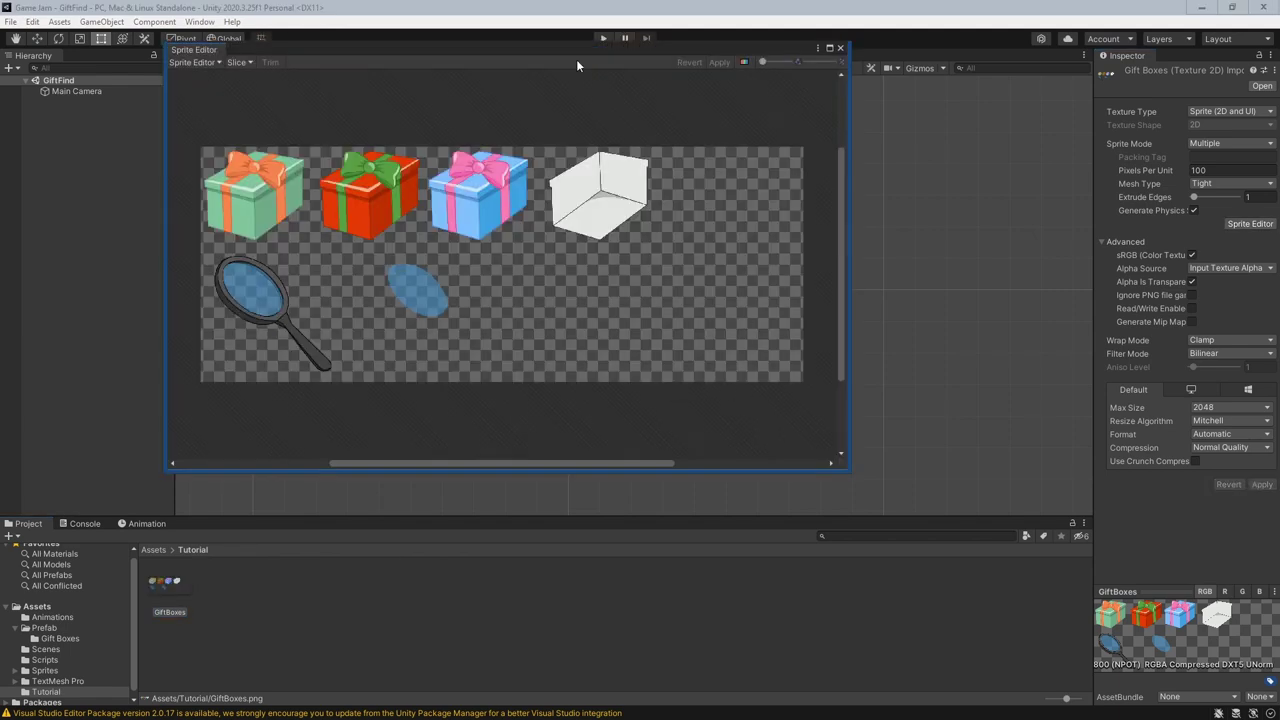
- Automatically slice the sheet into separate sprites and apply the slices when closing the editor
left_click(237, 62)
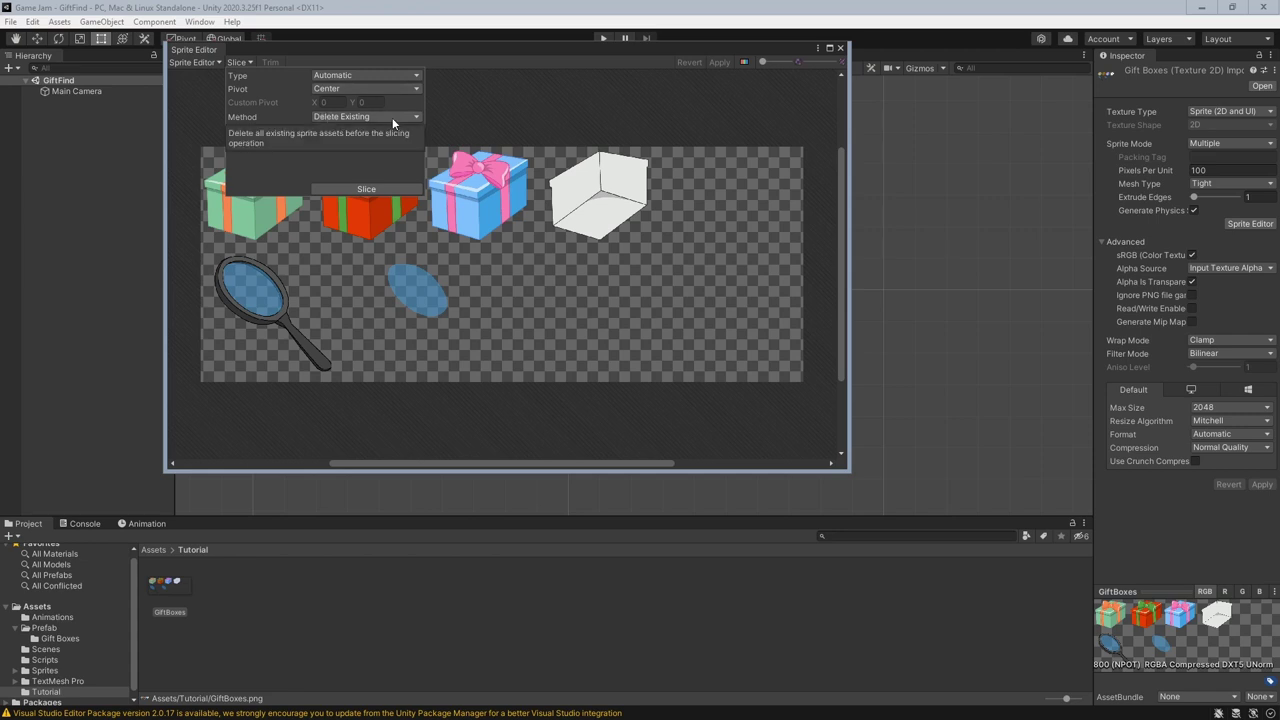
left_click(358, 189)
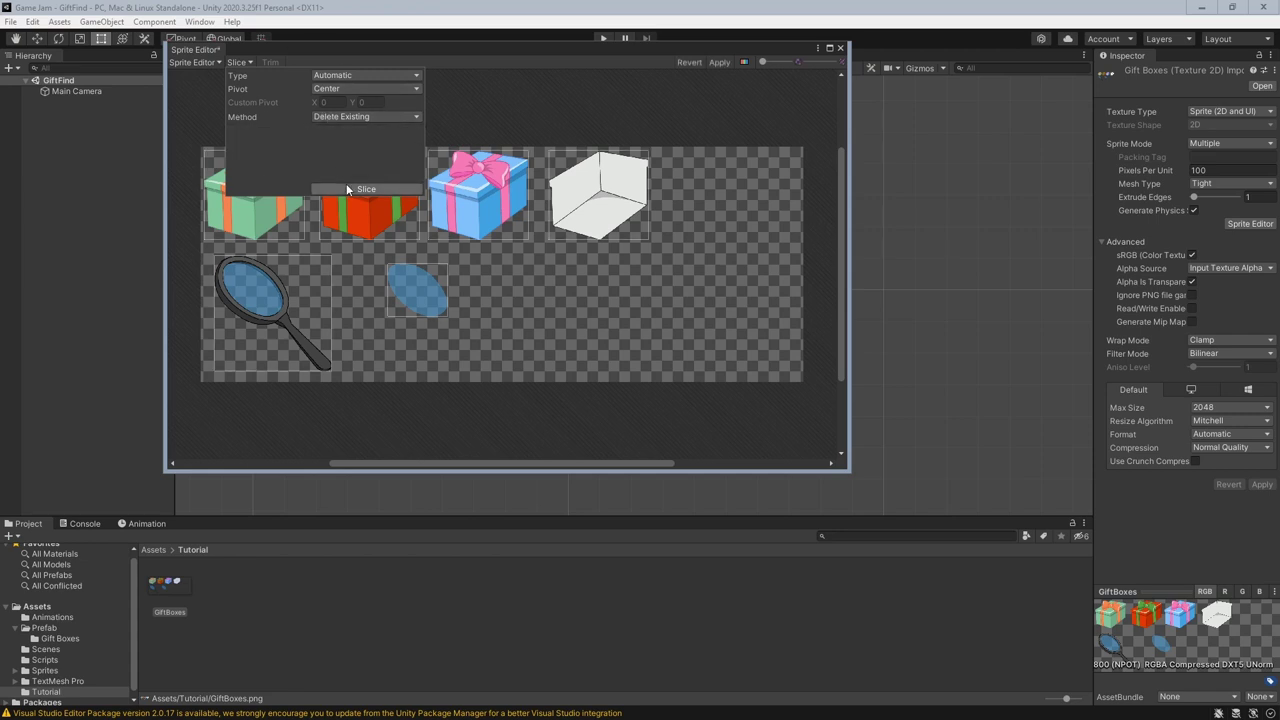
left_click(601, 112)
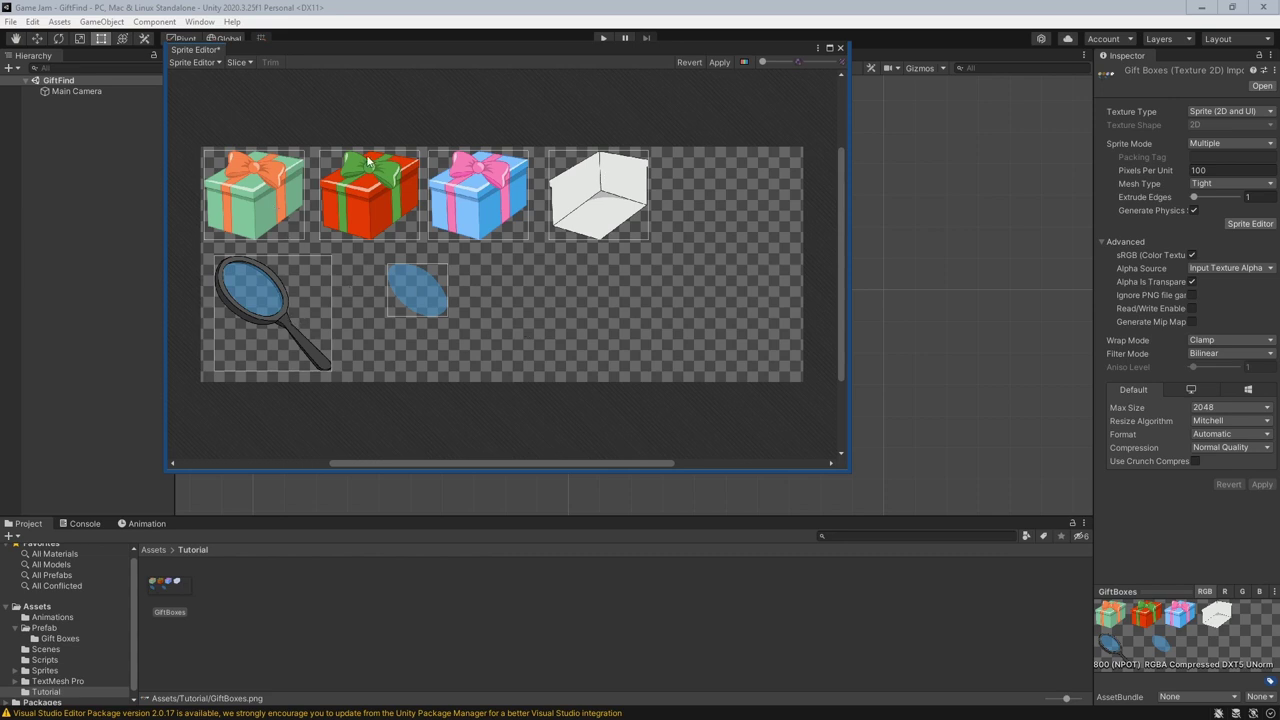
left_click(841, 51)
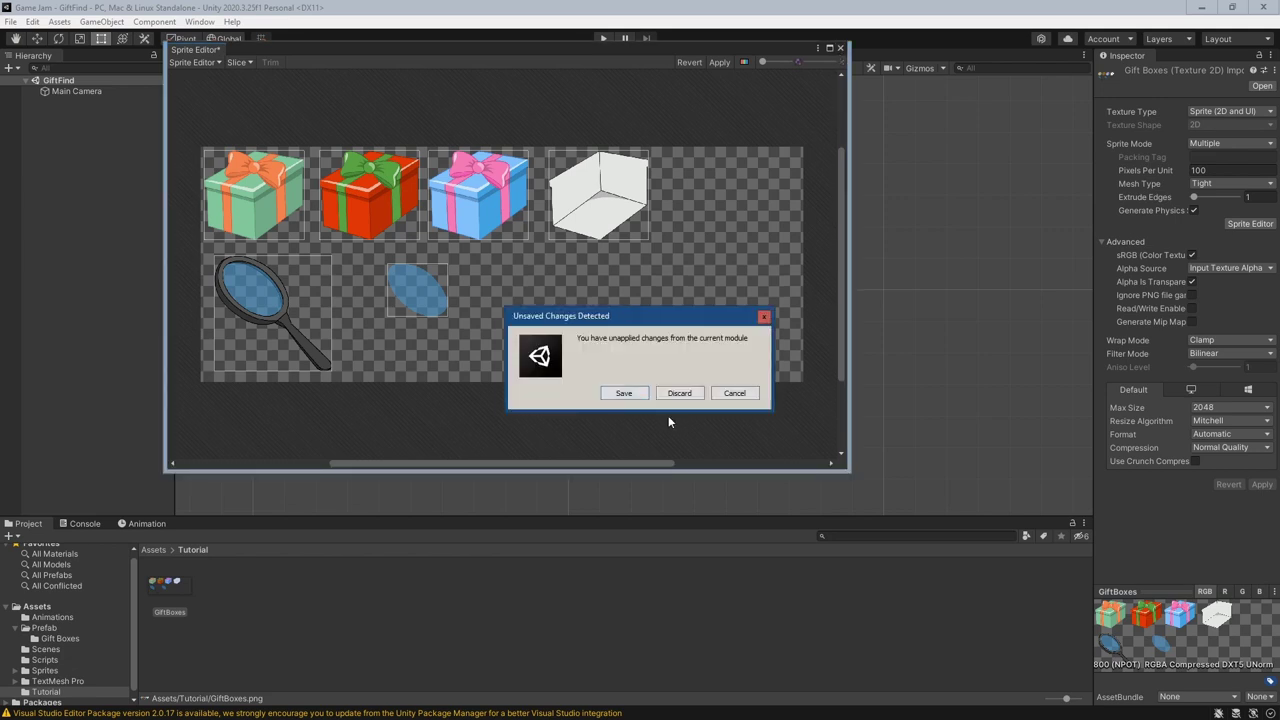
left_click(632, 397)
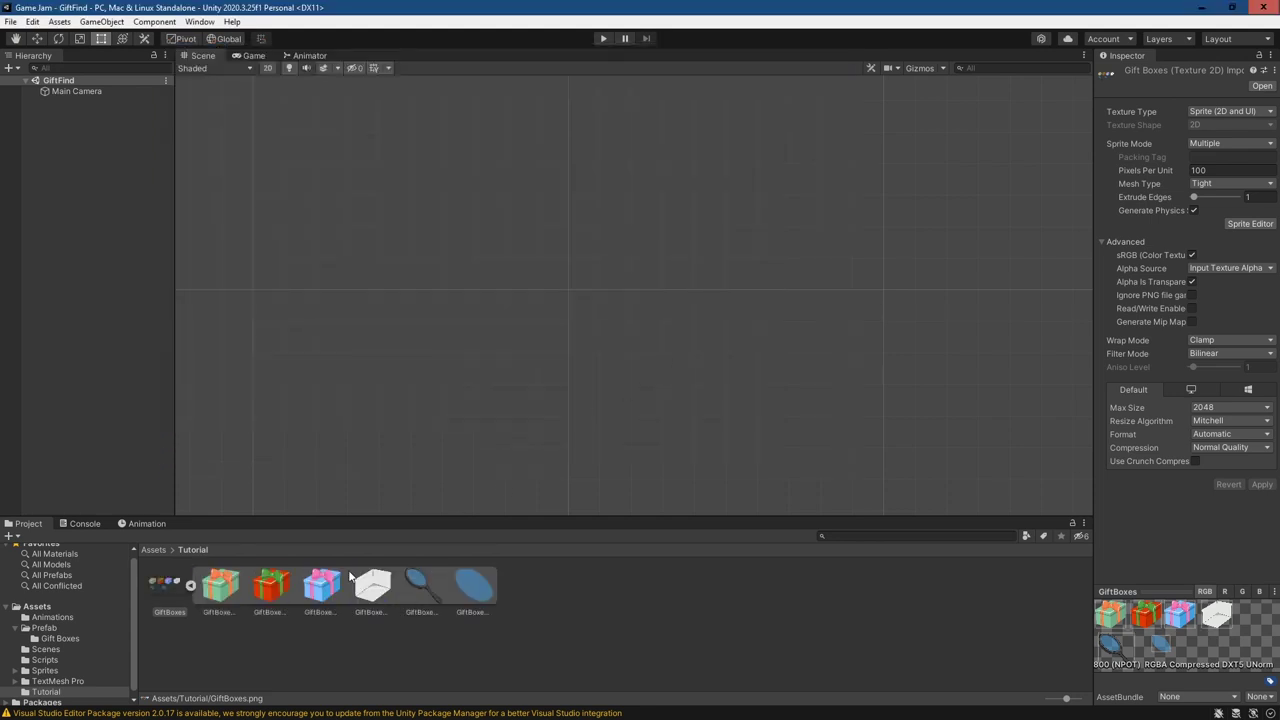
- Create an empty object named GiftBox in the Hierarchy
right_click(102, 158)
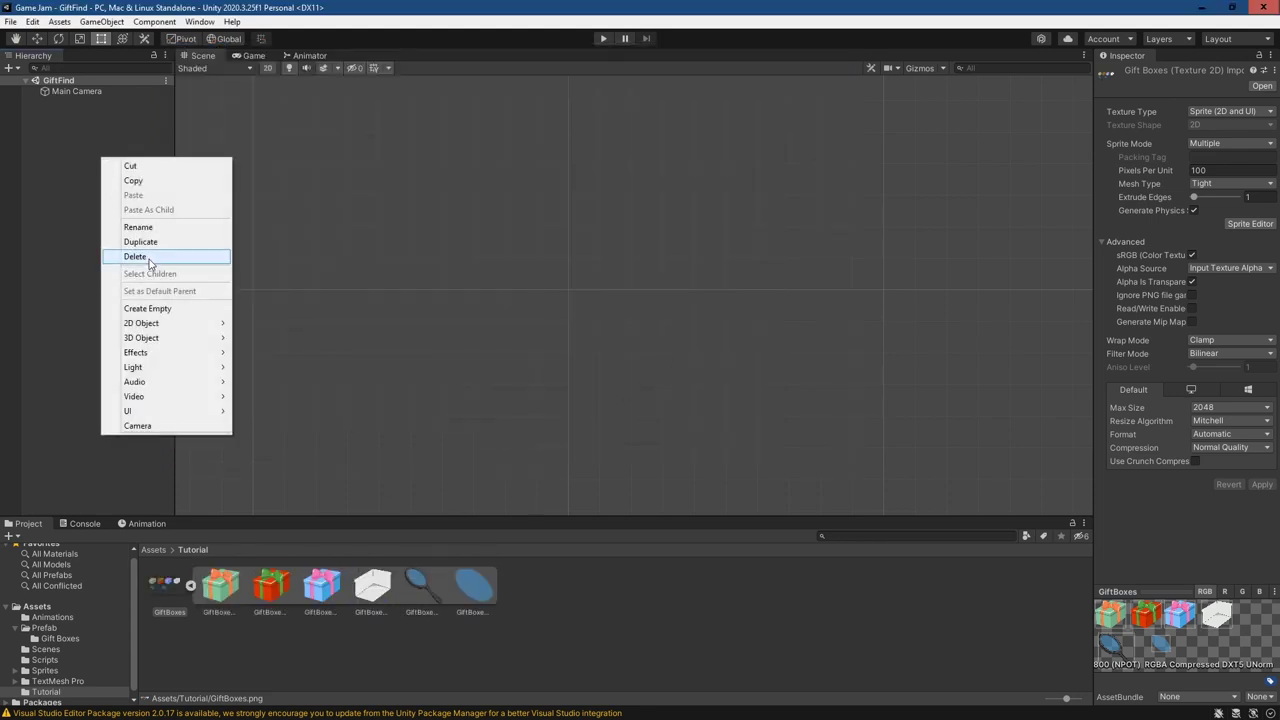
left_click(166, 308)
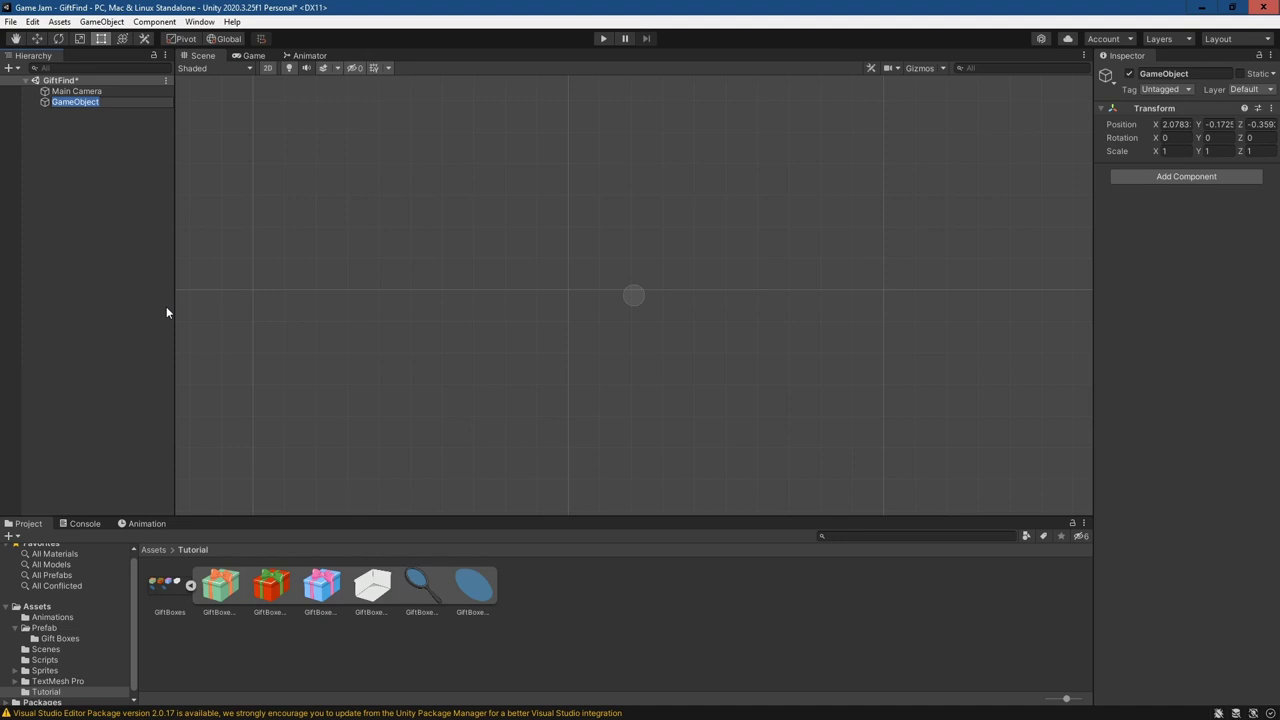
type("GiftBox")
key("Return")
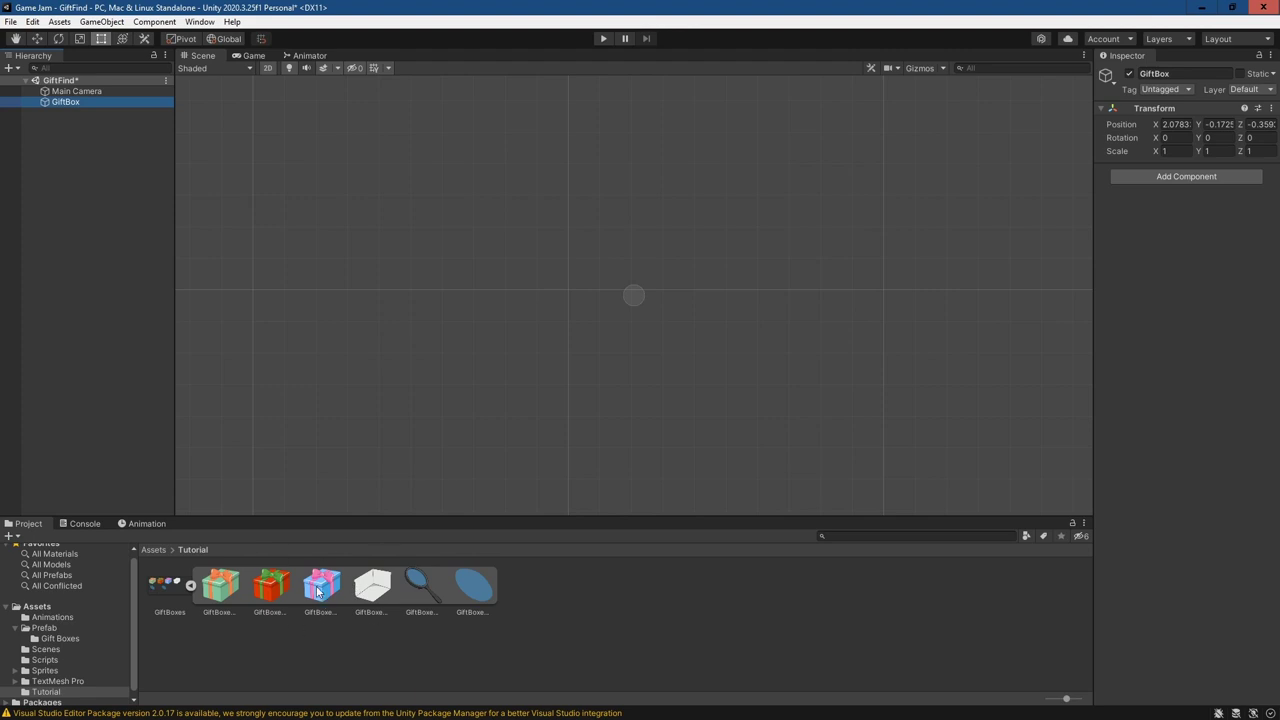
- Add the white box sprite under GiftBox and rename it InsideGiftBox
left_click_drag(372, 588, 567, 296)
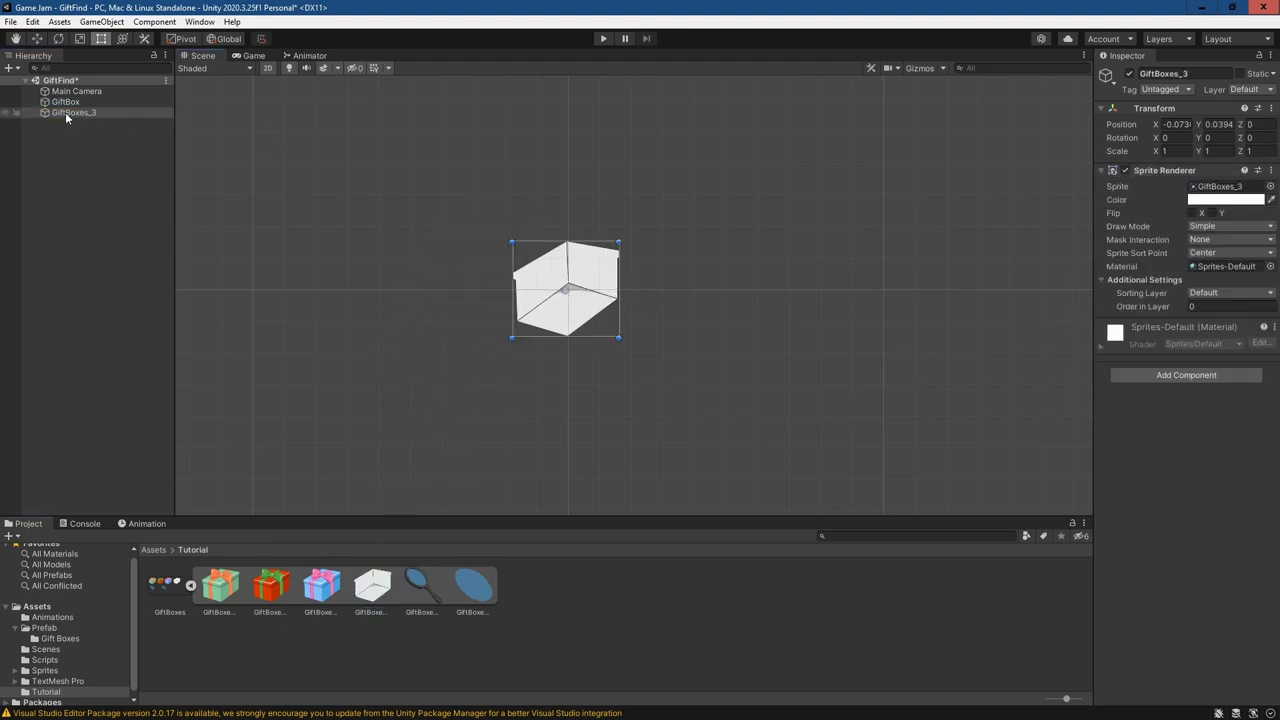
left_click_drag(65, 112, 72, 102)
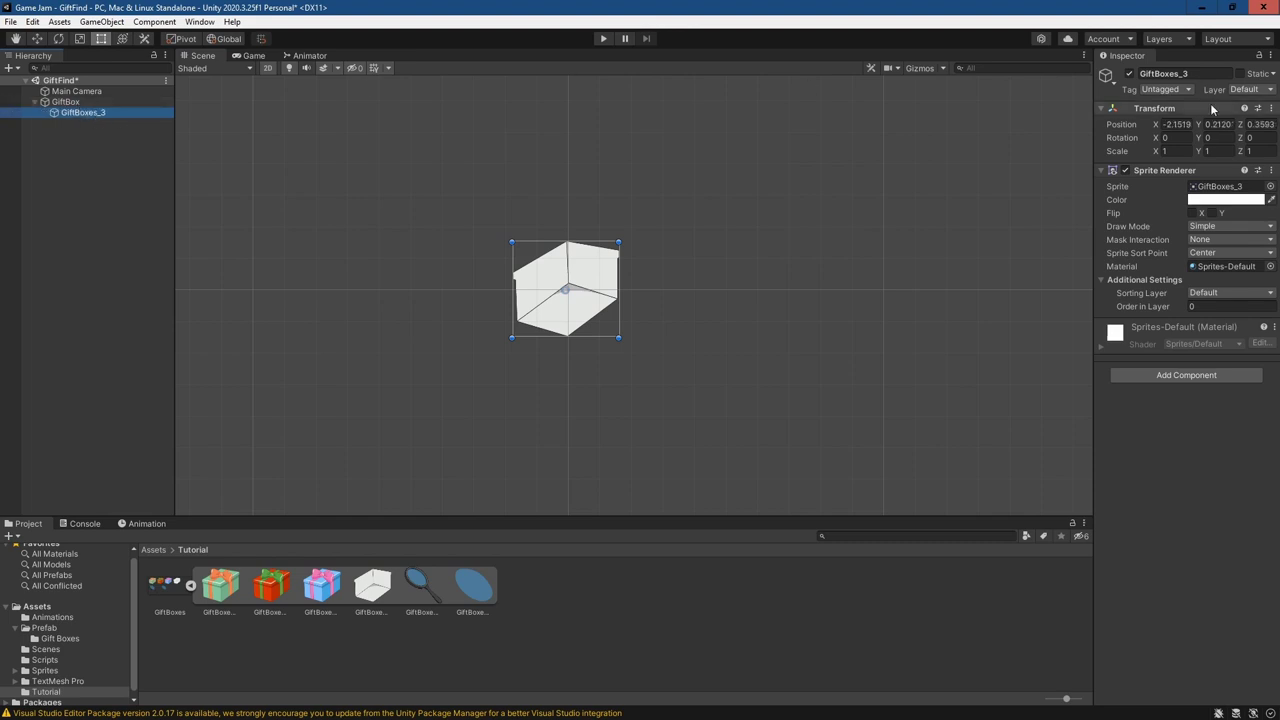
left_click(1203, 73)
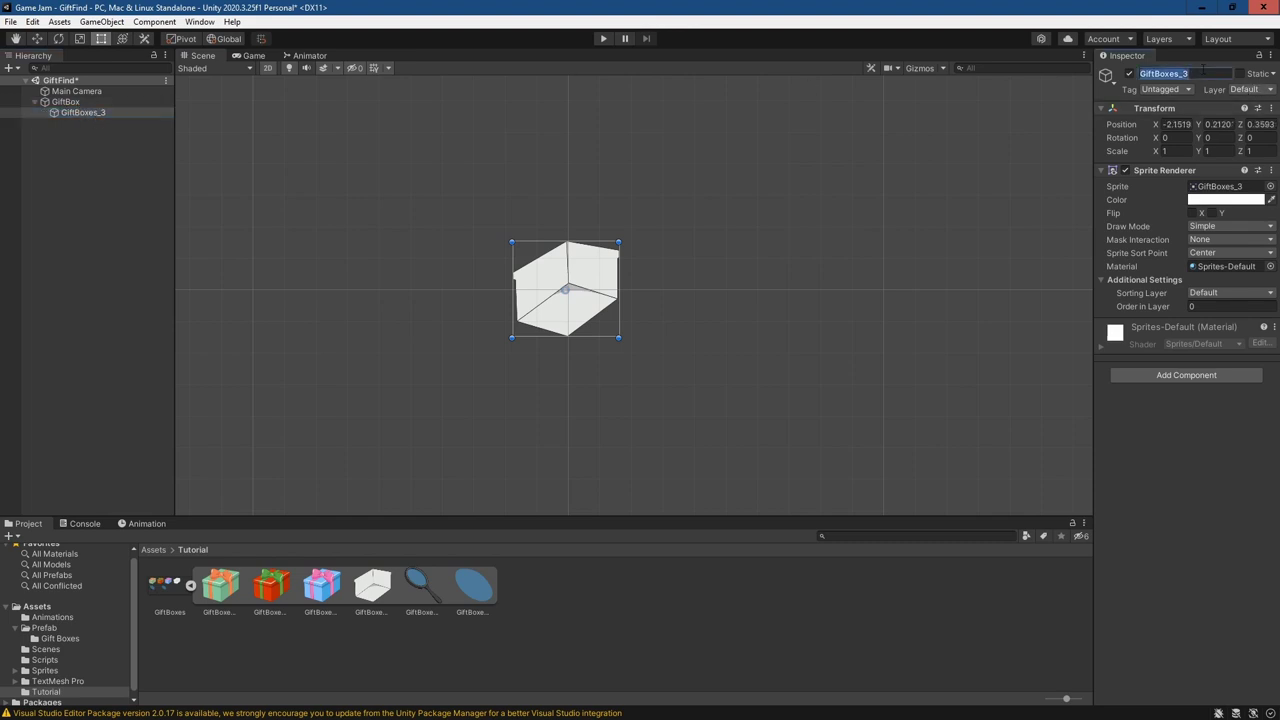
key("End")
key("BackSpace")
key("BackSpace")
key("BackSpace")
key("BackSpace")
key("Home")
type("Inside")
key("Return")
- Add the blue gift box sprite under GiftBox and rename it OutsideGiftBox
left_click_drag(324, 592, 429, 215)
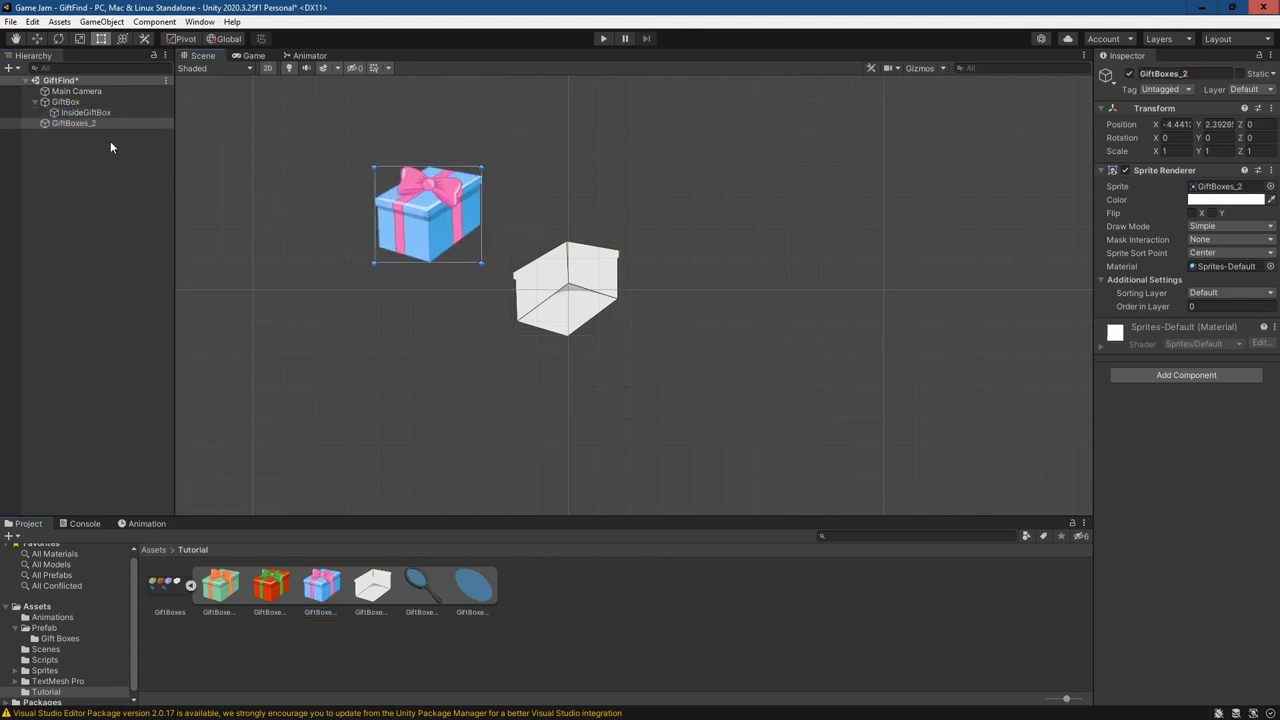
left_click_drag(89, 122, 82, 110)
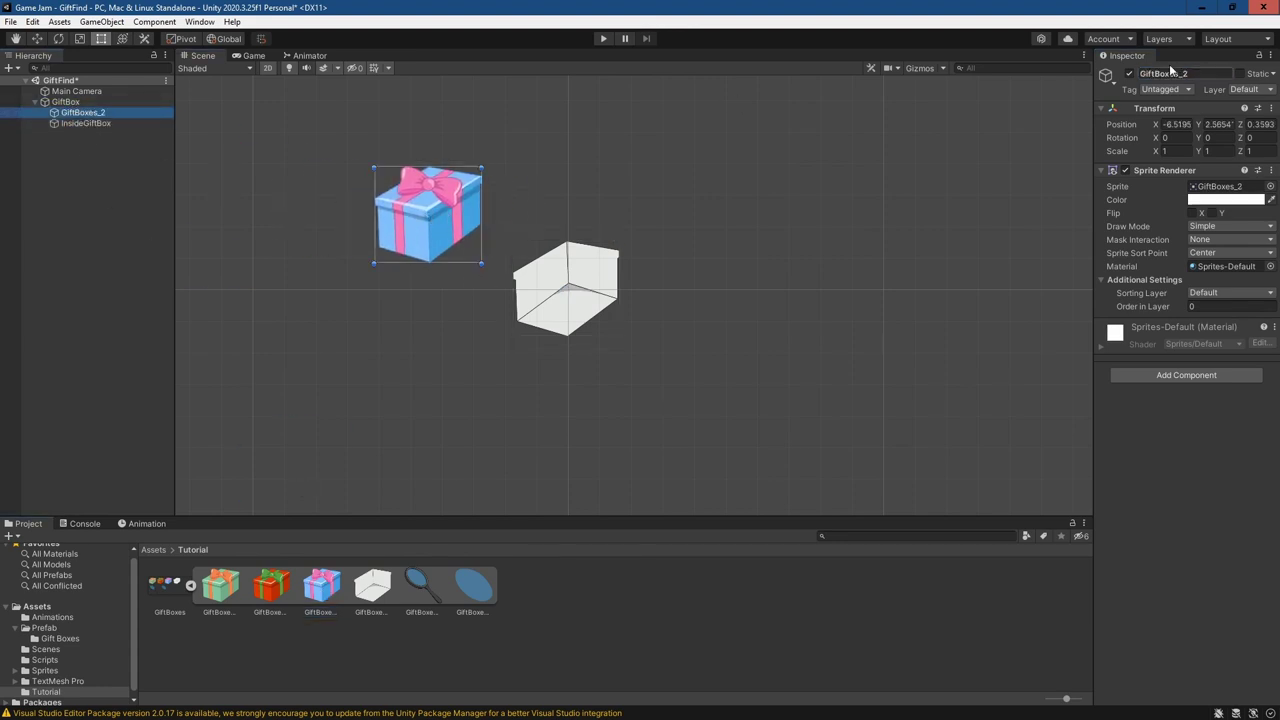
left_click(1208, 74)
key("BackSpace")
key("BackSpace")
key("BackSpace")
key("BackSpace")
type("Outside")
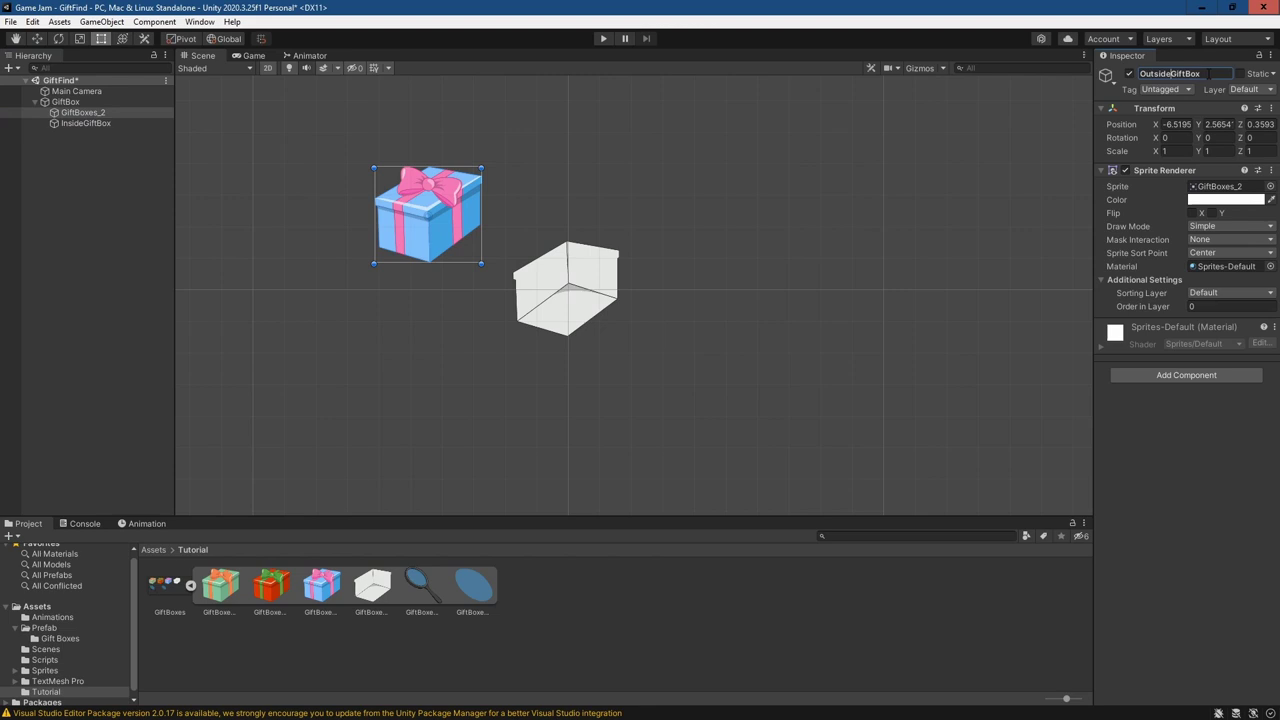
- Set the positions of OutsideGiftBox and InsideGiftBox to 0, 0, 0
left_click(1177, 124)
type("0")
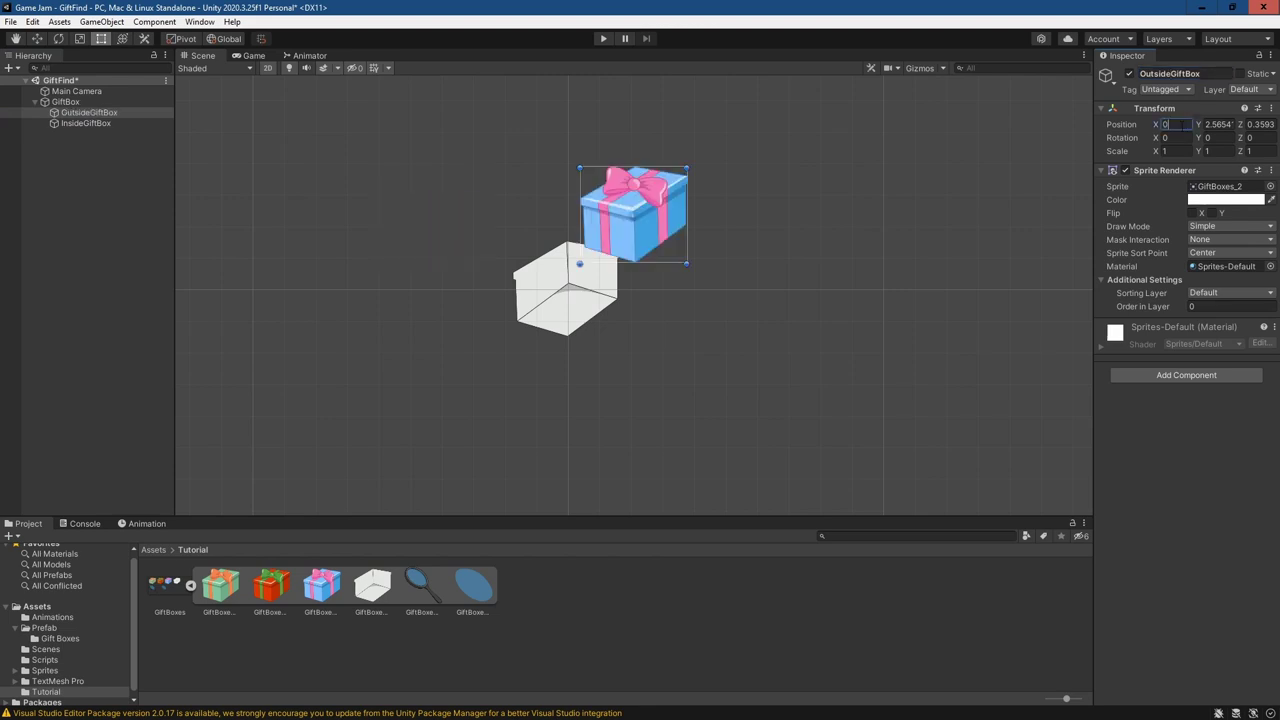
key("Tab")
type("0")
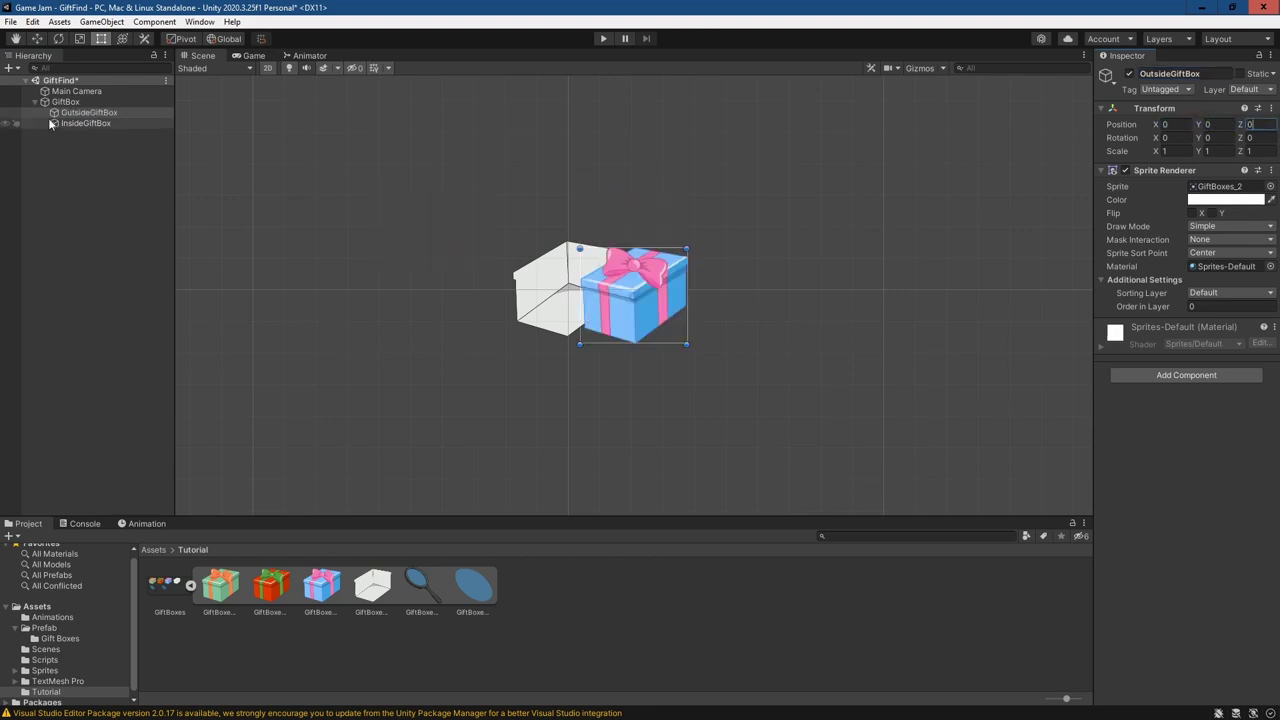
left_click(62, 124)
left_click(1177, 124)
type("0")
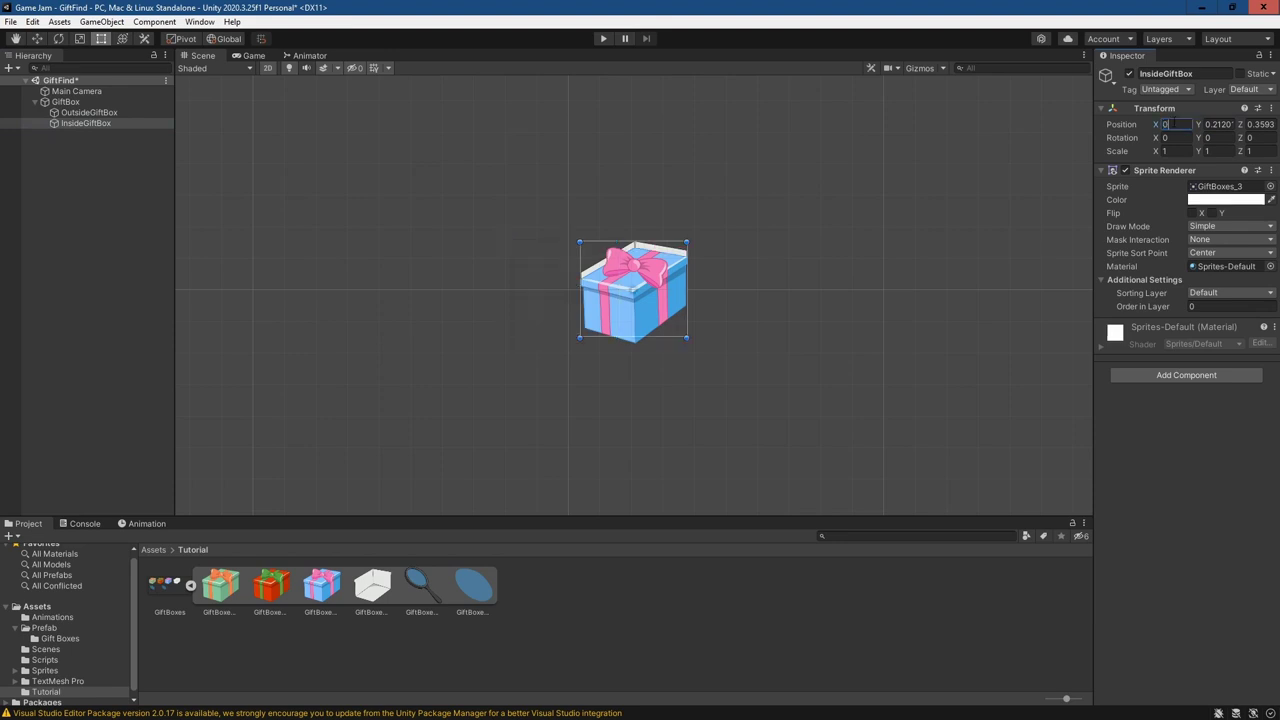
key("Tab")
type("0")
key("Tab")
type("0")
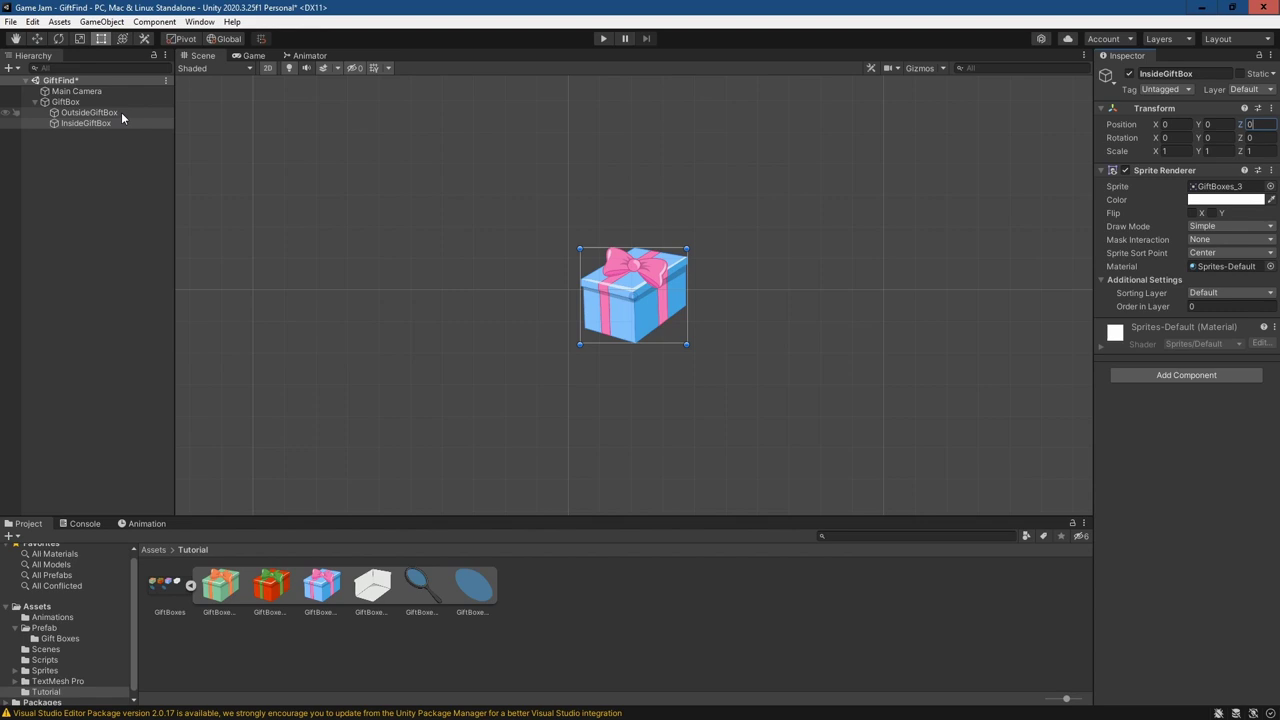
- Set OutsideGiftBox's Mask Interaction to Visible Outside Mask, toggling its renderer to check the inside box
left_click(20, 114)
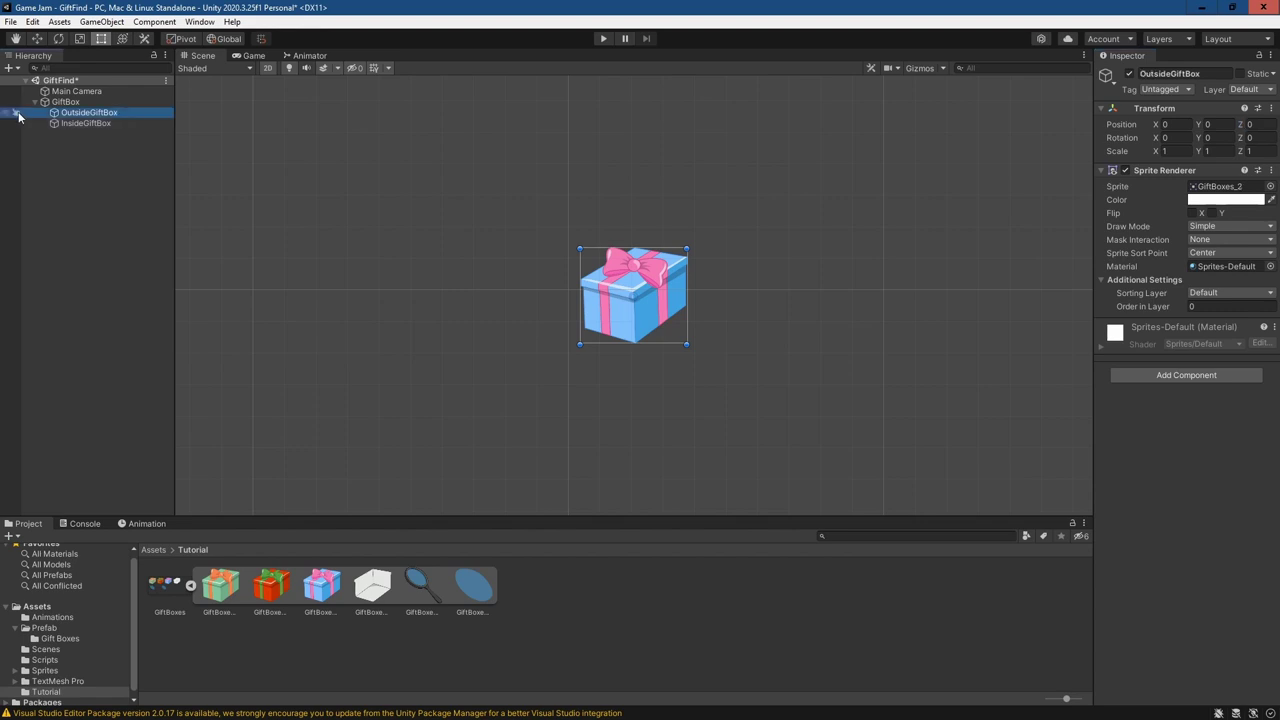
left_click(1208, 240)
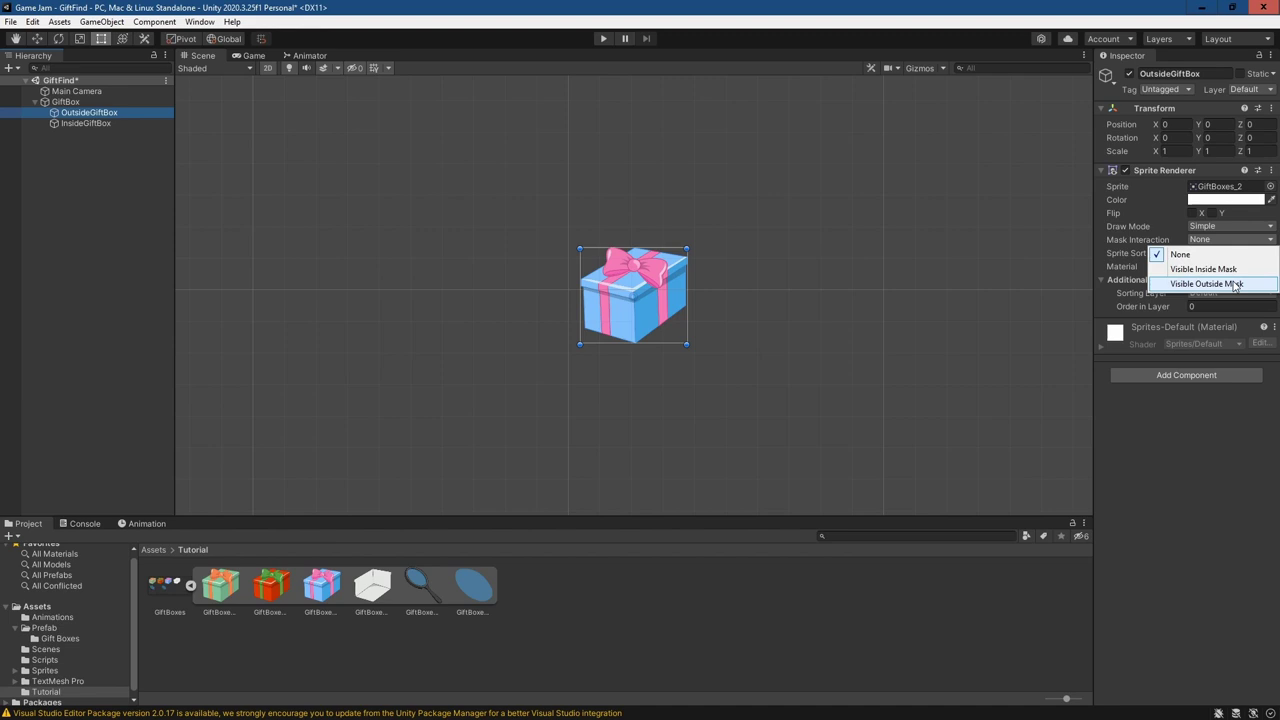
left_click(1233, 284)
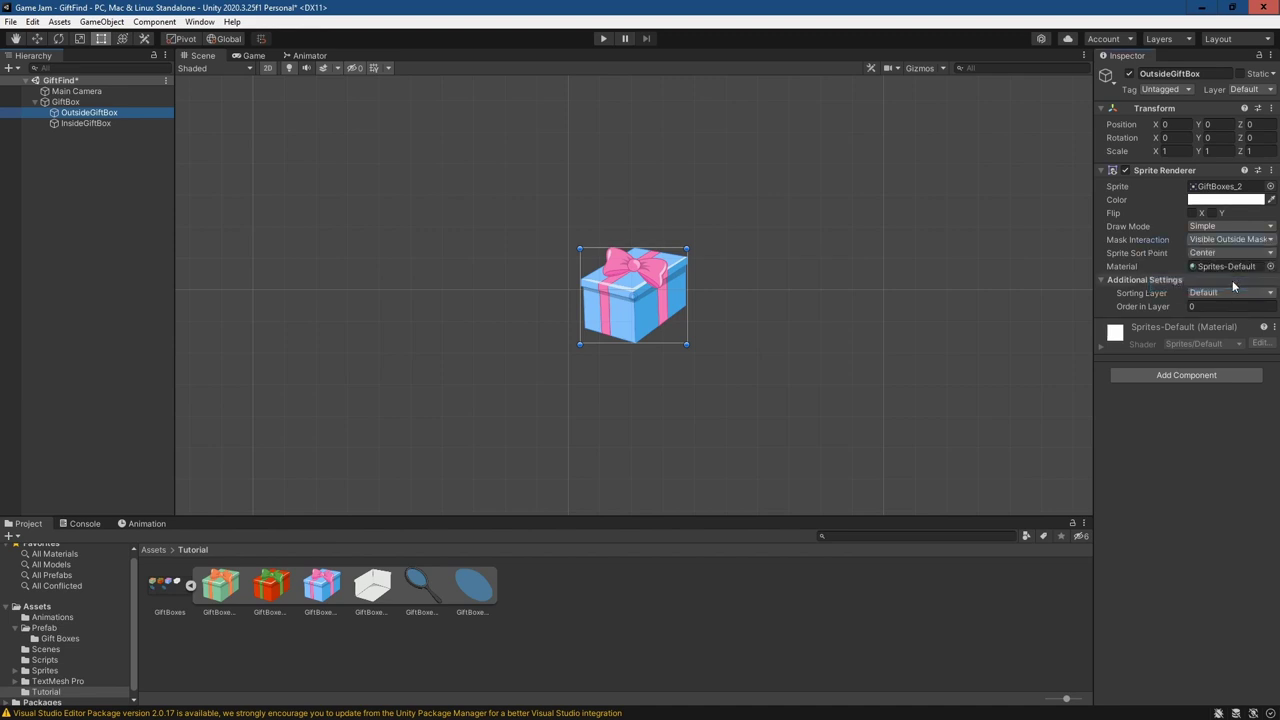
left_click(1126, 171)
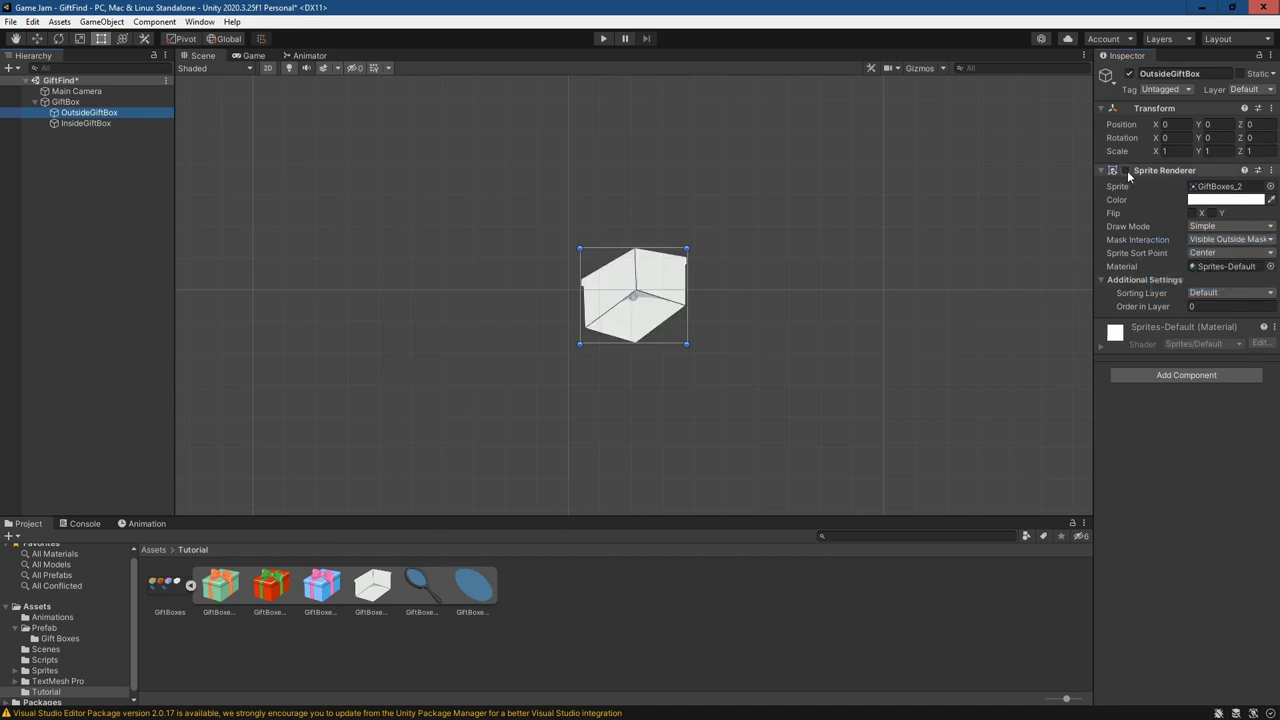
left_click(1126, 171)
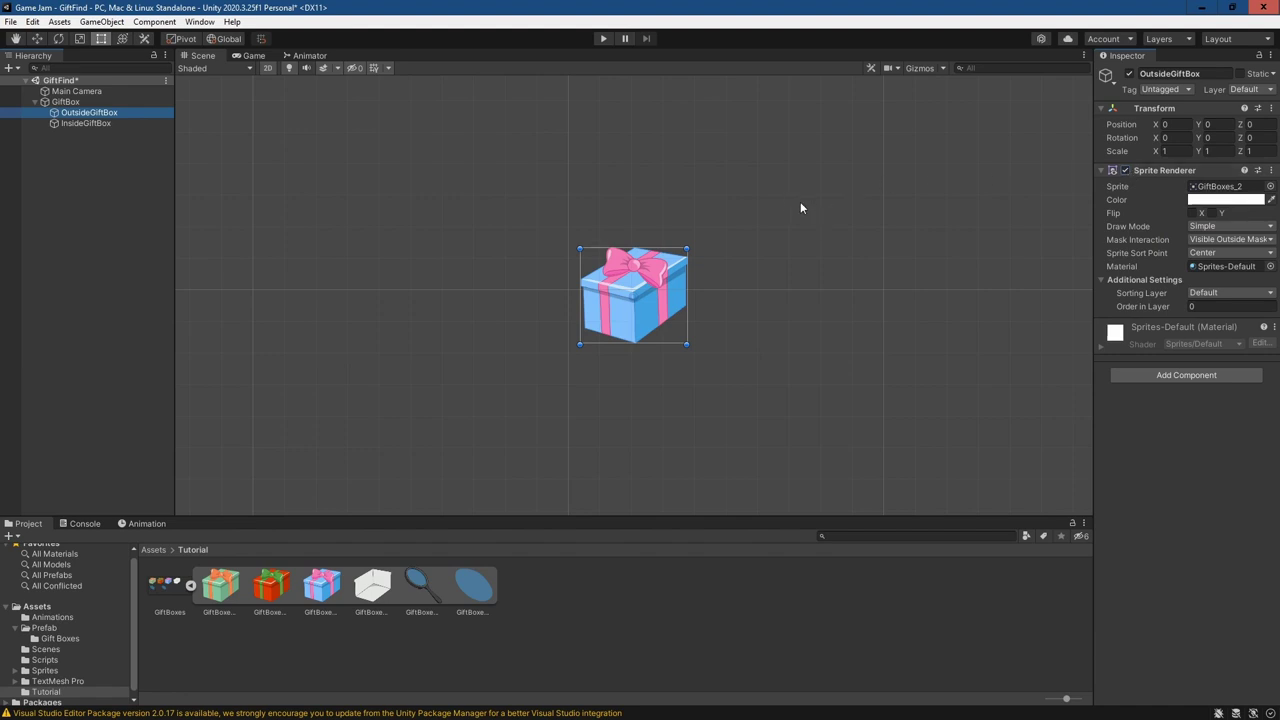
- Create an empty object named MagnifyingGlass
left_click(34, 102)
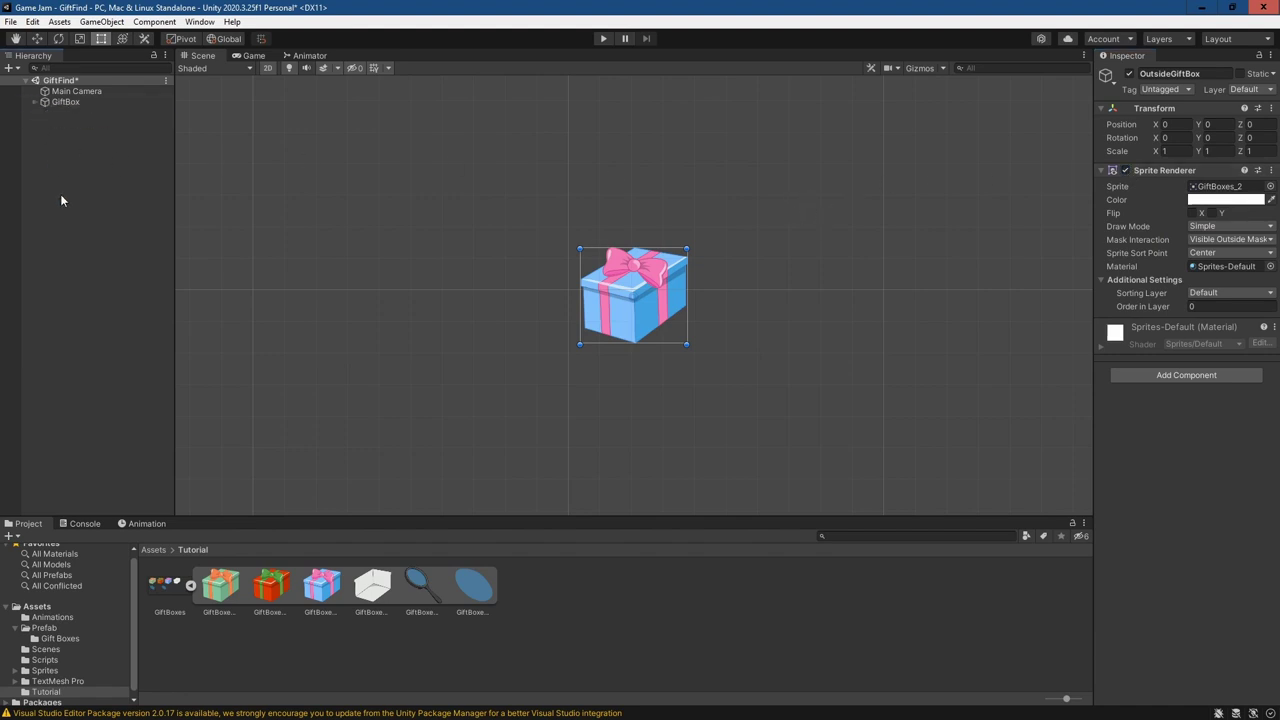
right_click(60, 178)
left_click(122, 322)
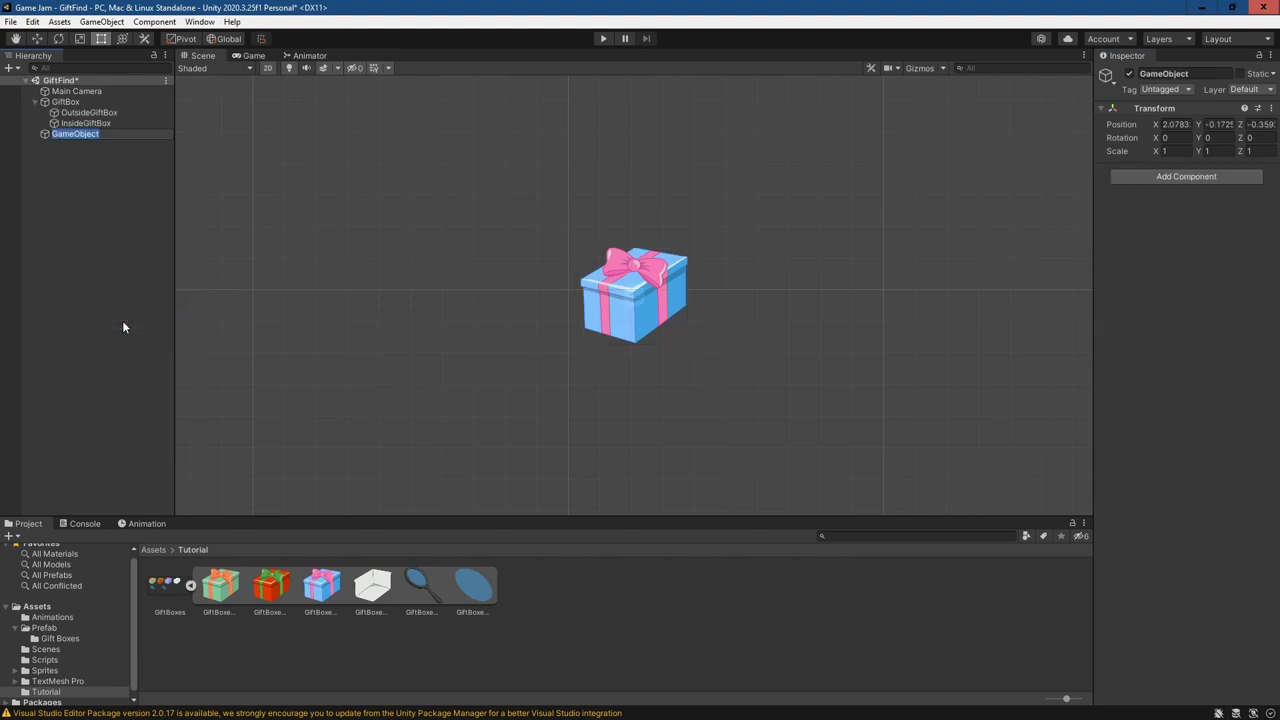
type("MagnifyingGlass")
key("Return")
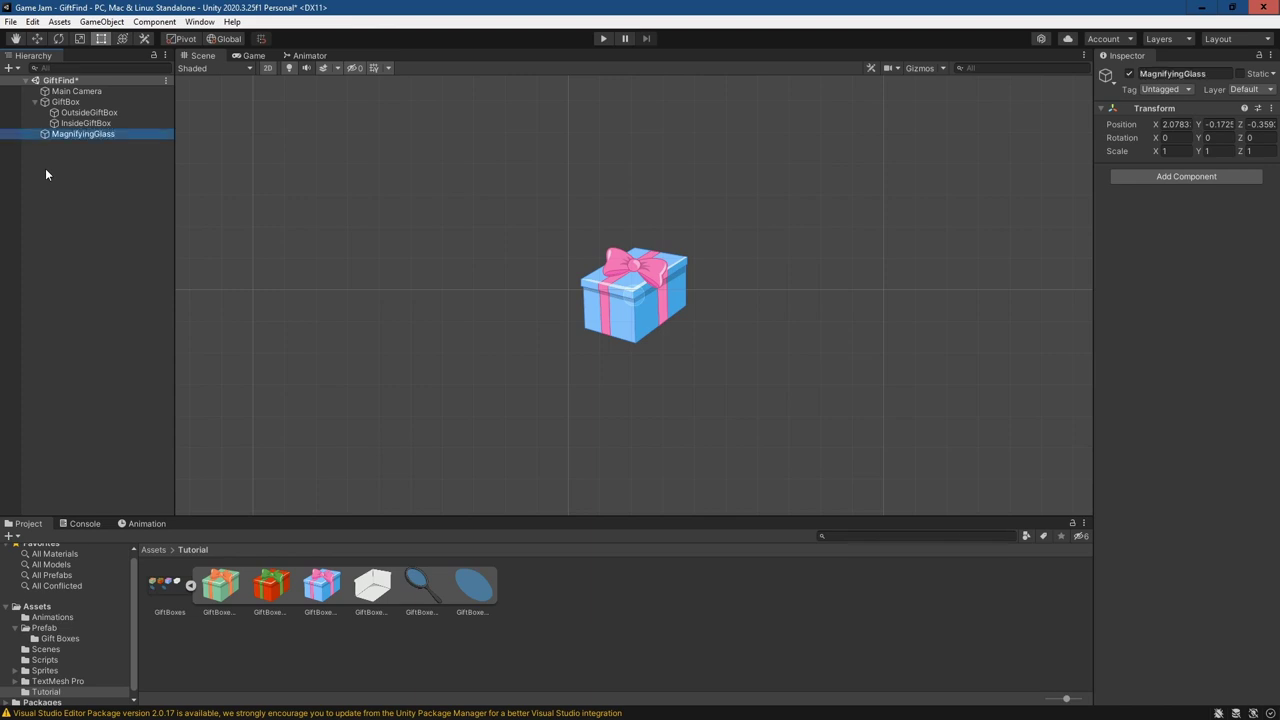
- Add the magnifying-glass and blue lens sprites under MagnifyingGlass, moving the lens onto the glass
left_click_drag(424, 587, 359, 304)
left_click_drag(473, 585, 470, 276)
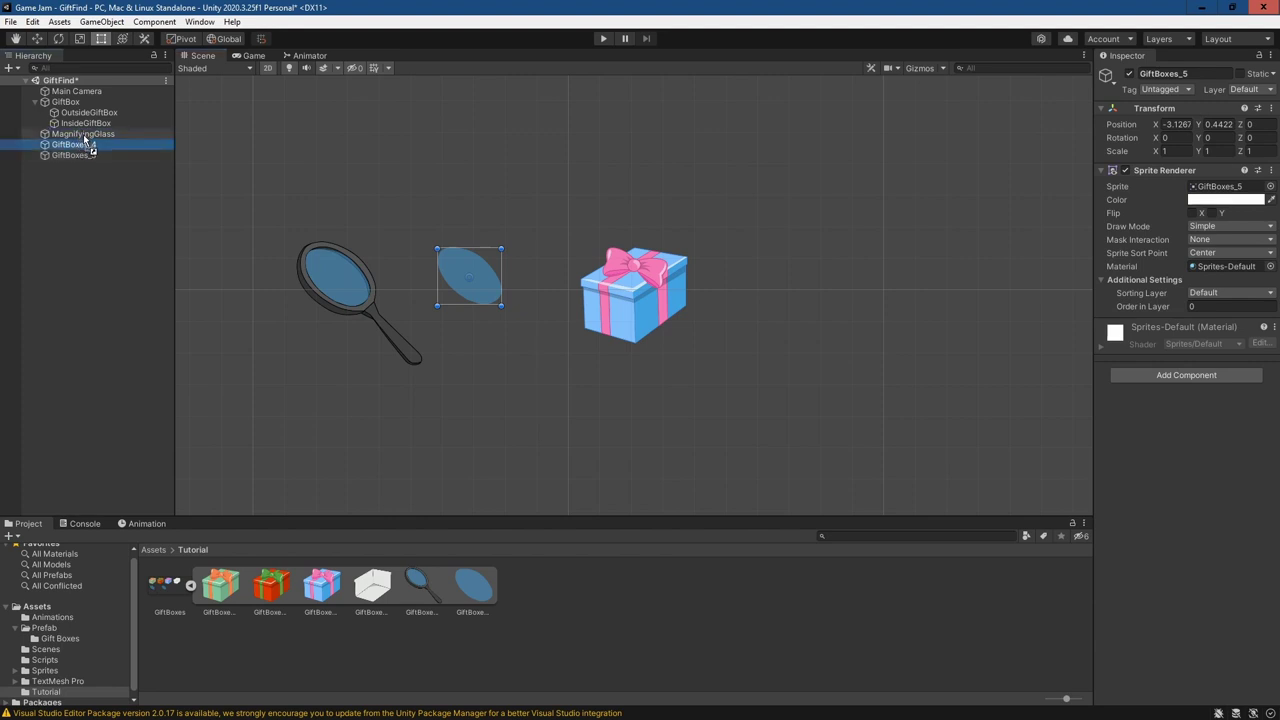
left_click_drag(80, 146, 85, 135)
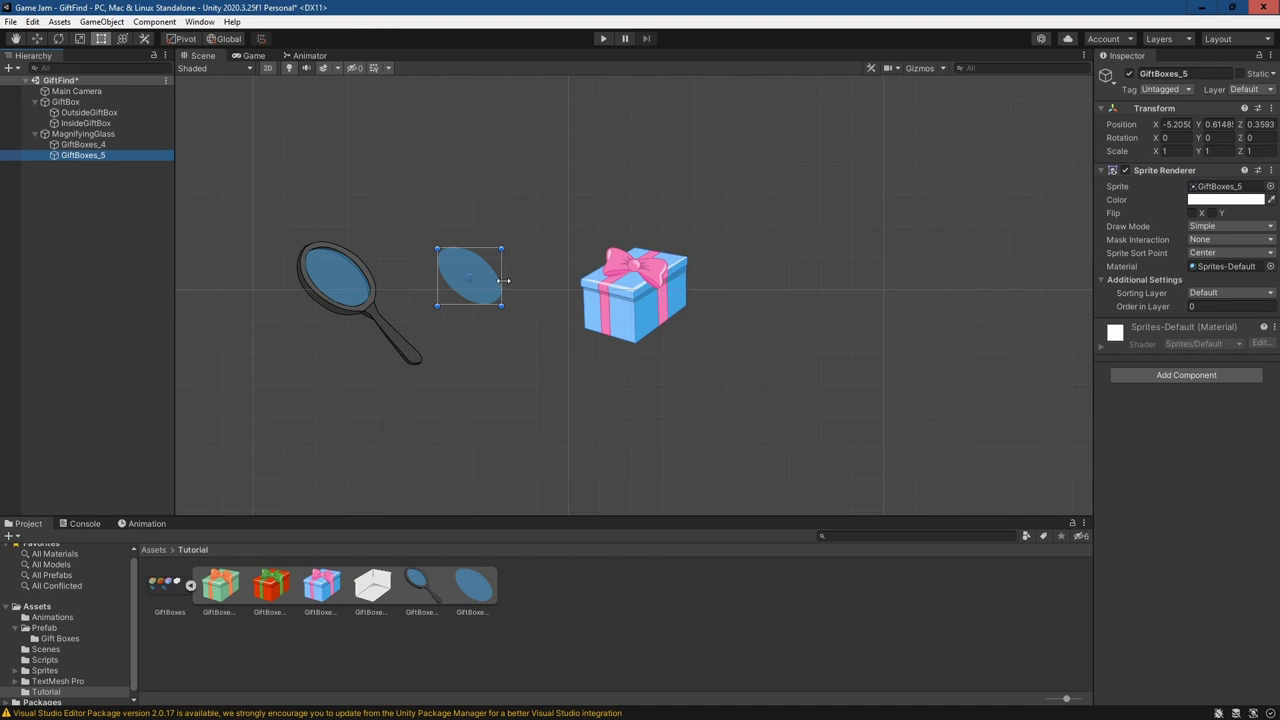
left_click_drag(489, 289, 355, 292)
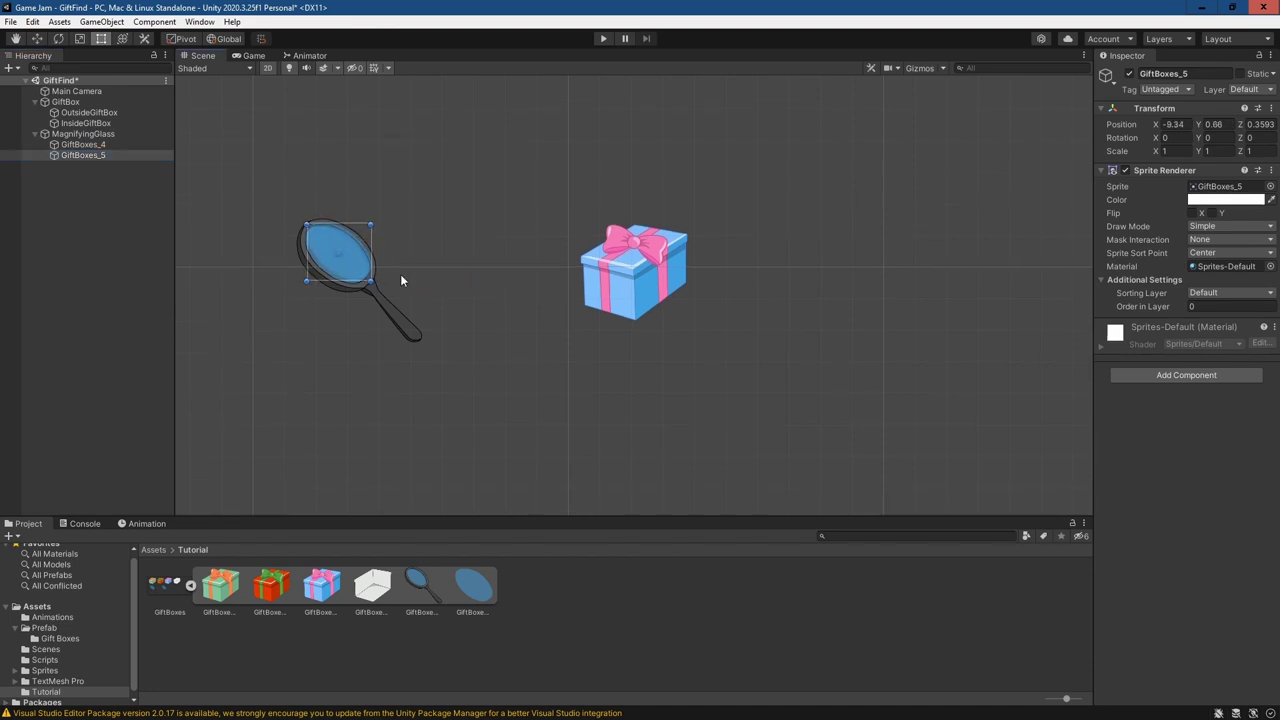
- Set the magnifying-glass sprite GiftBoxes_4 to position 0, 0, 0
left_click(115, 145)
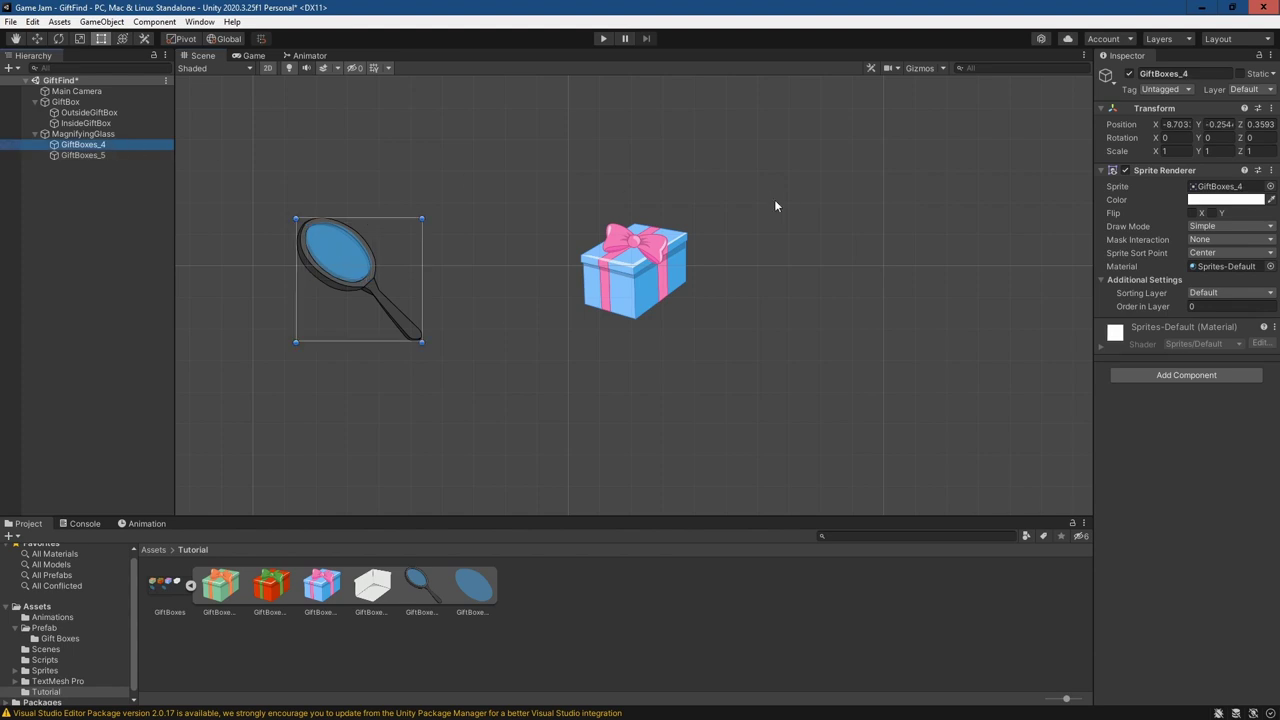
left_click(1172, 124)
type("0")
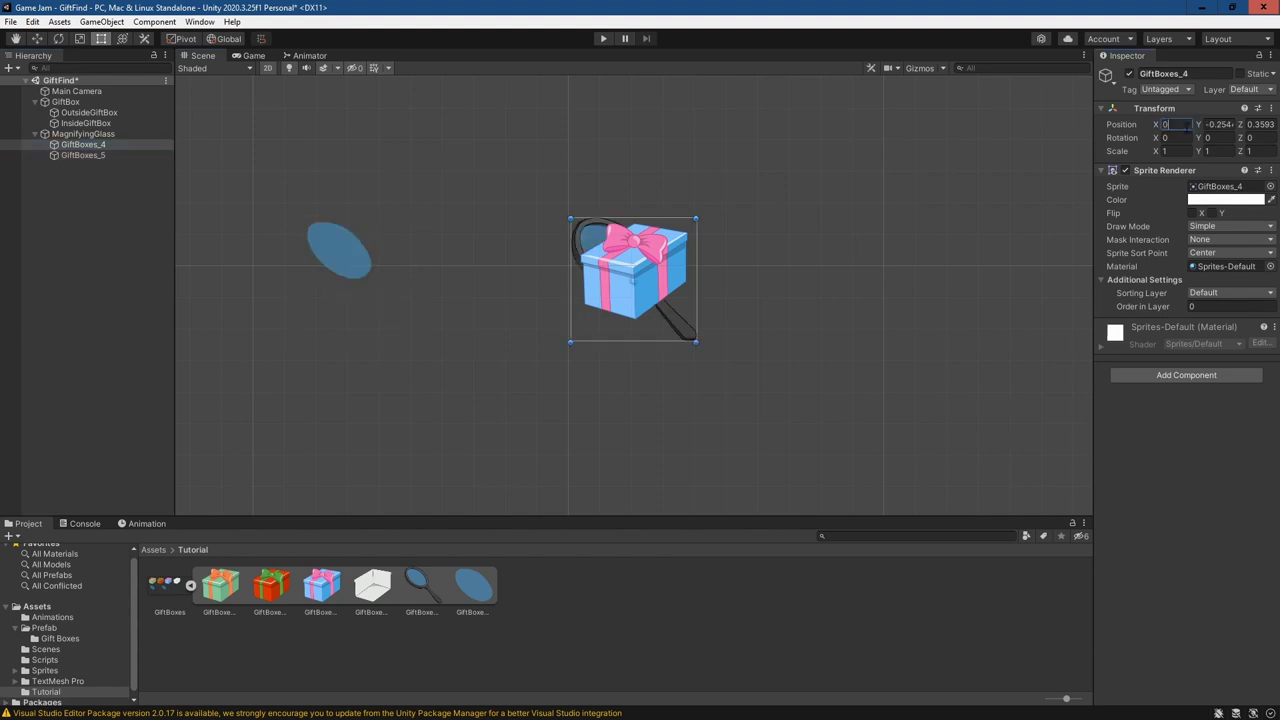
key("Tab")
type("0")
key("Tab")
type("0")
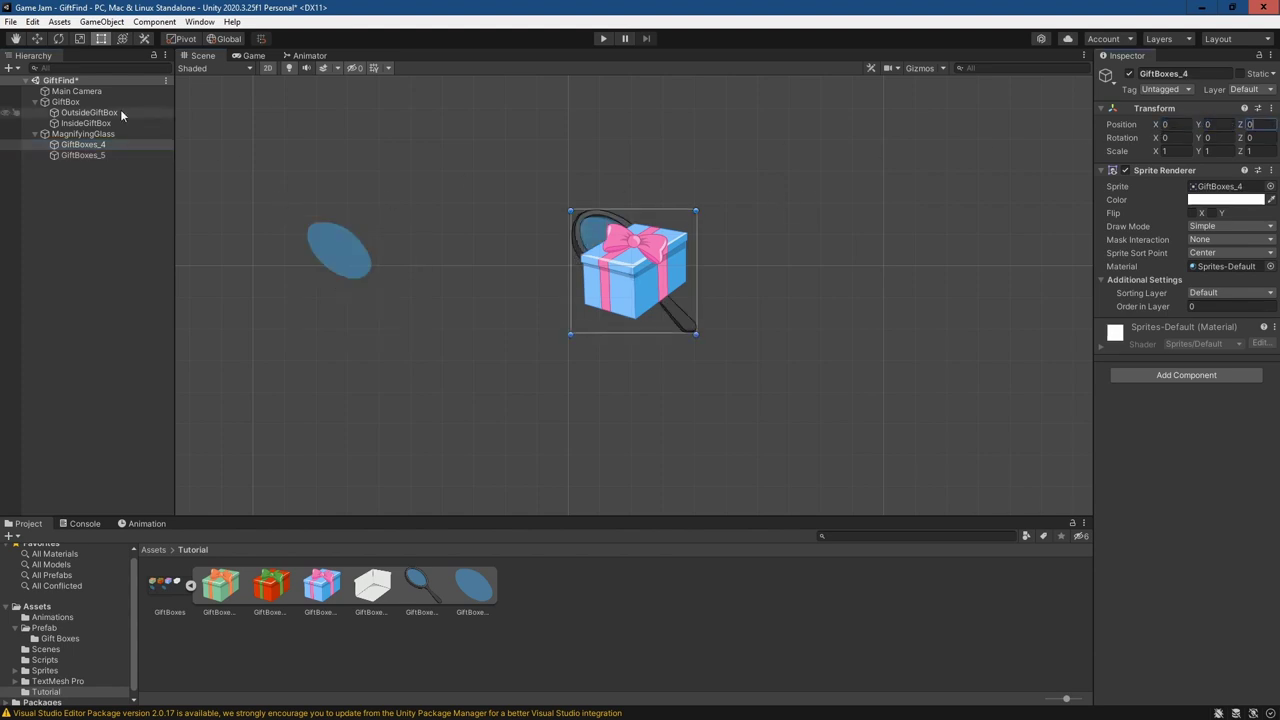
- Hide the GiftBox and reset the blue lens position to 0, 0, 0
left_click(6, 102)
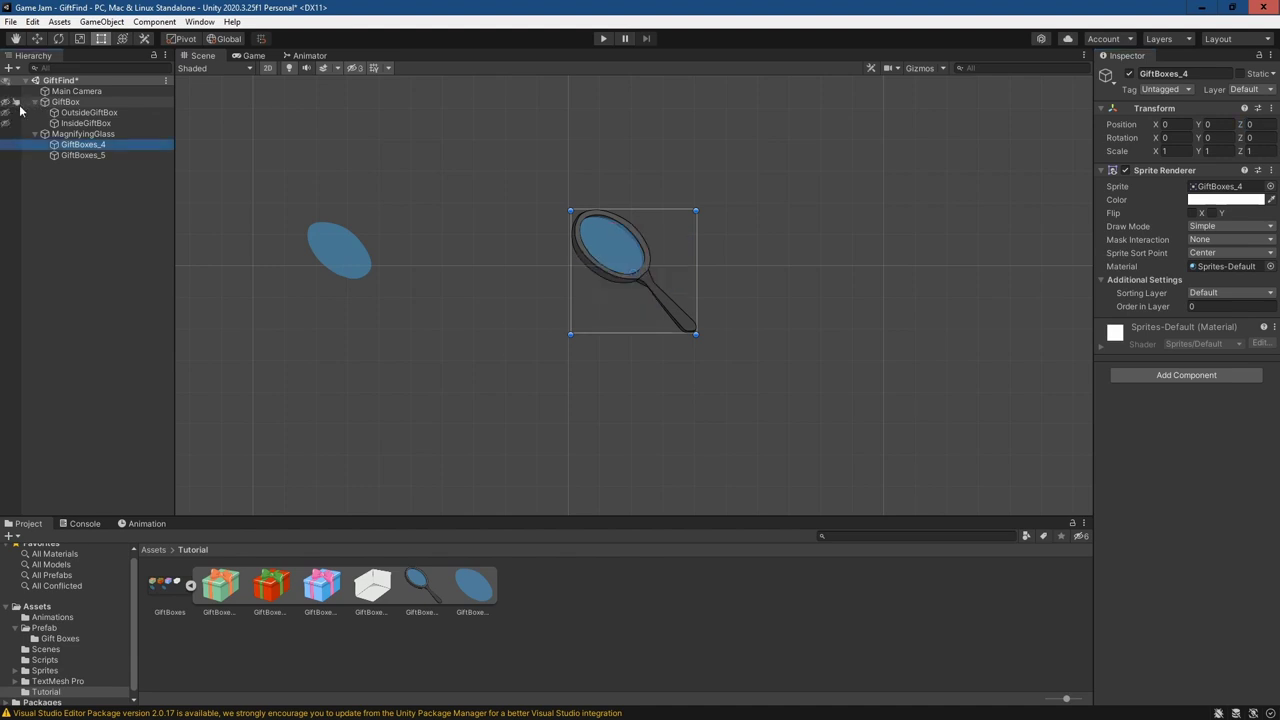
left_click(82, 134)
left_click(345, 255)
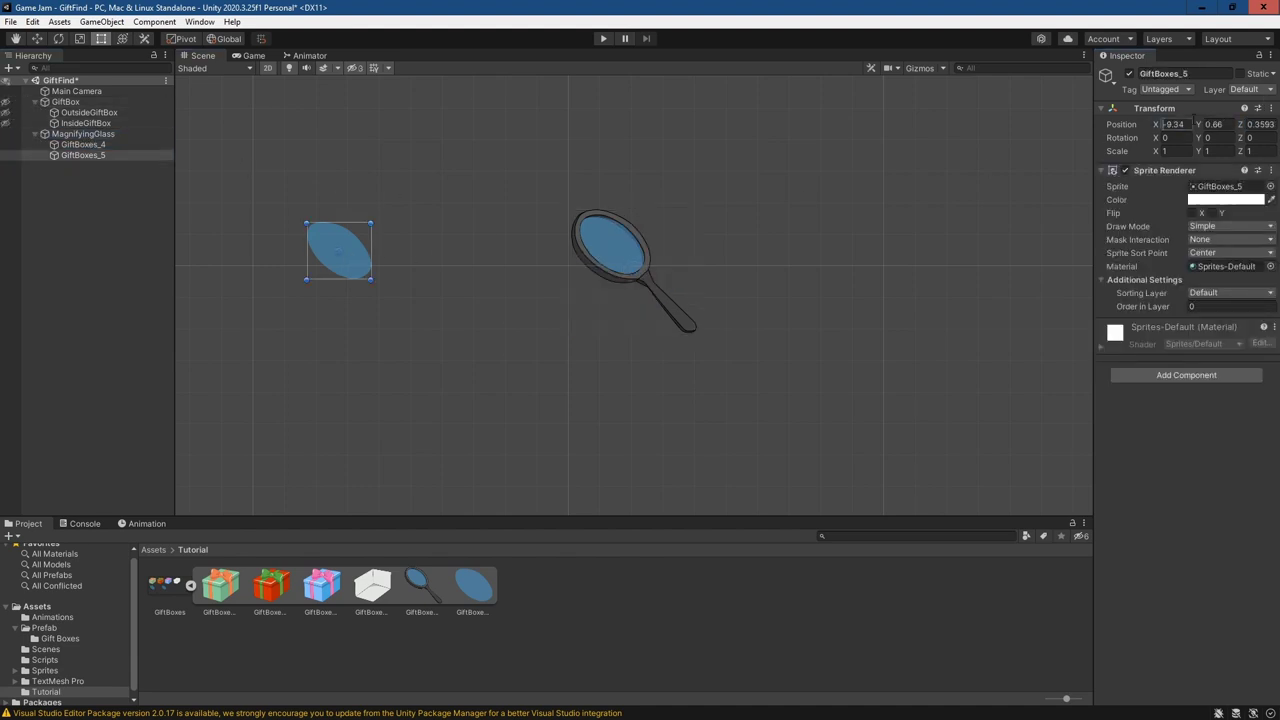
type("0")
key("Tab")
type("0")
key("Tab")
type("0")
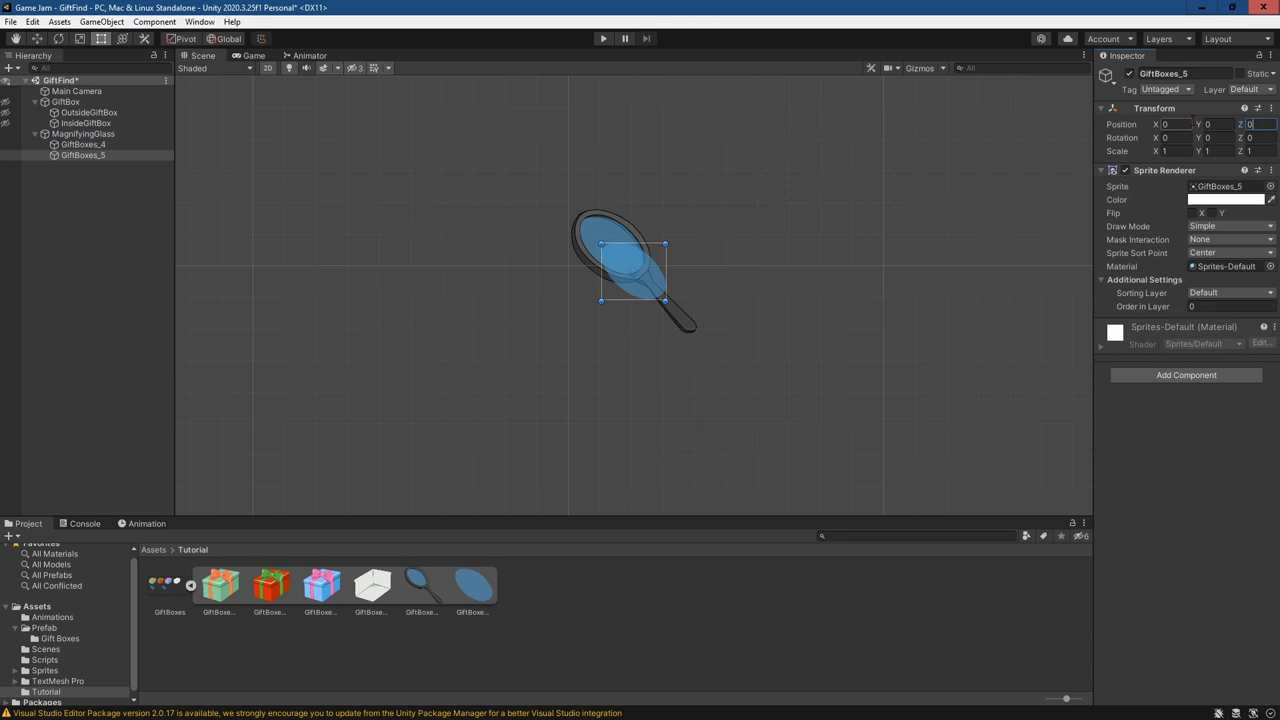
- Move the lens to -0.74, 0.76, 0 over the glass and switch off its Sprite Renderer
left_click(36, 38)
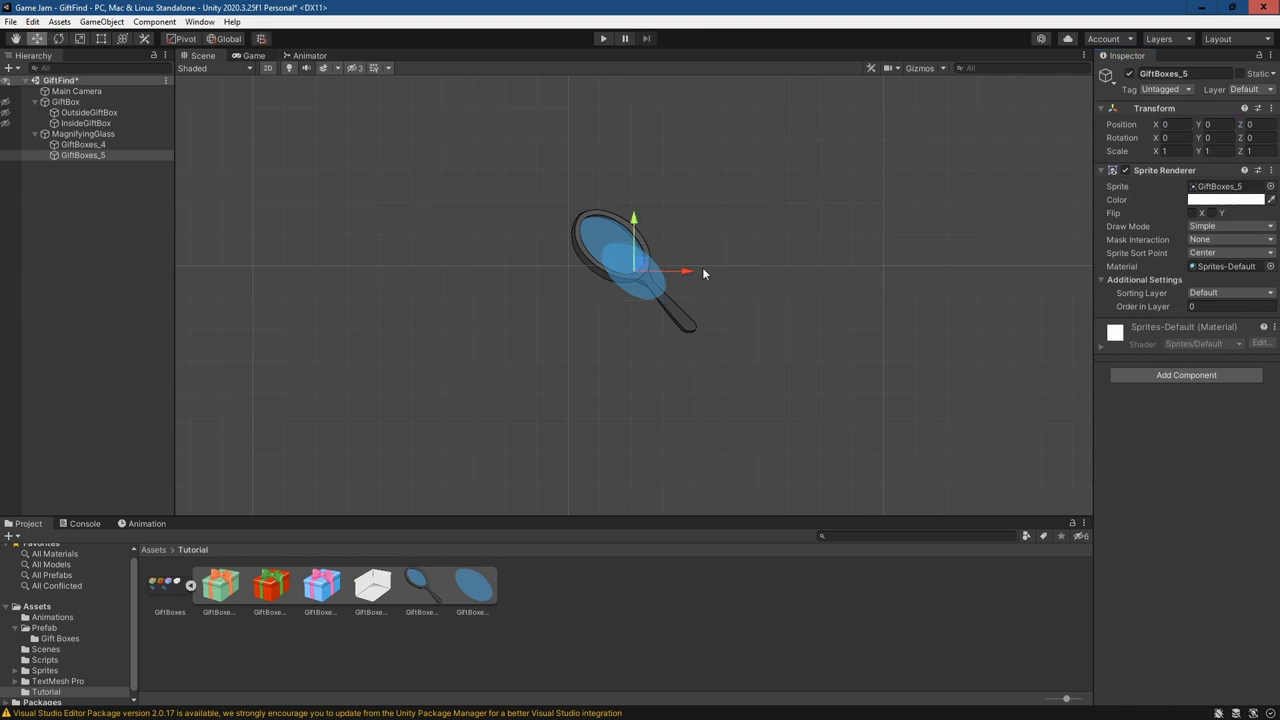
left_click_drag(634, 224, 614, 196)
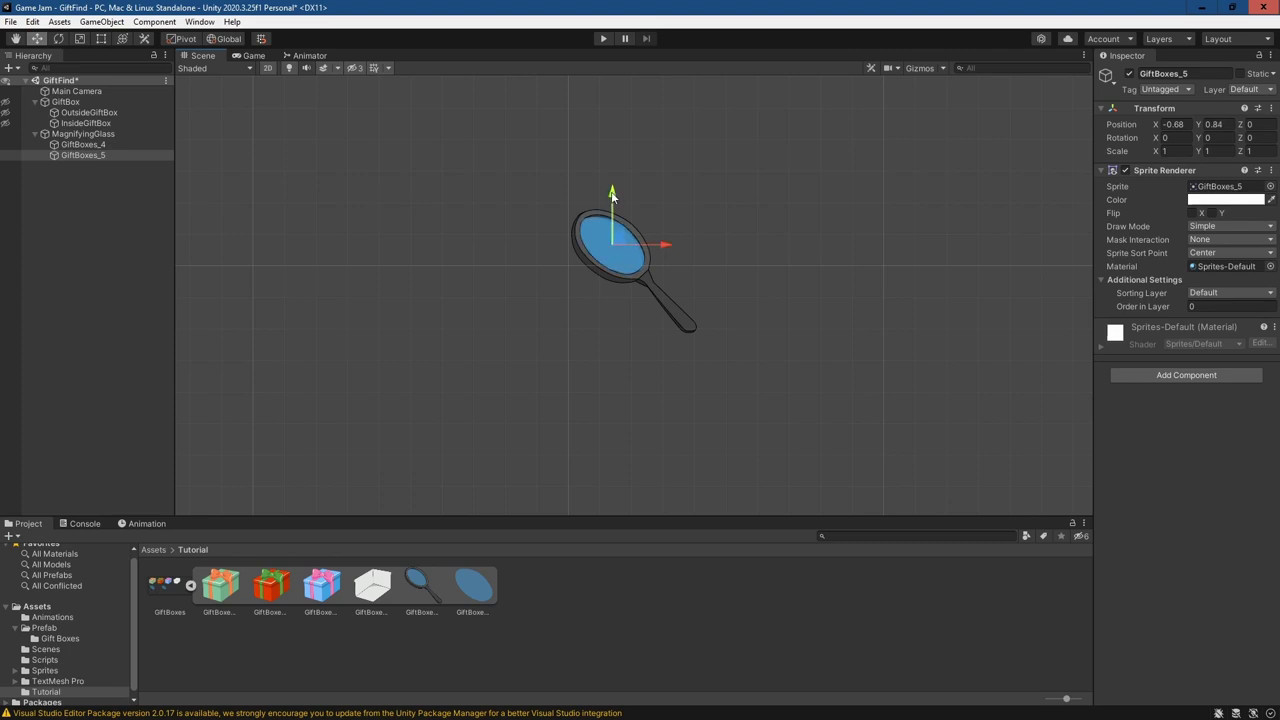
left_click(1126, 171)
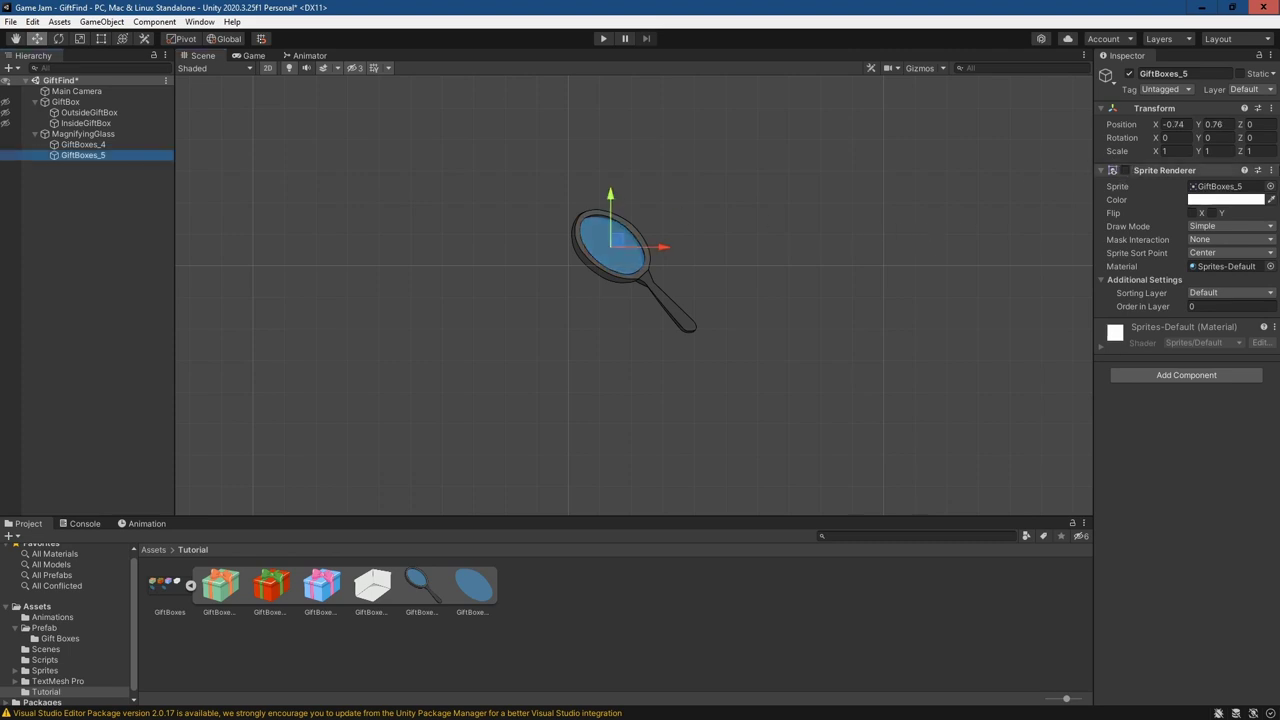
left_click(1271, 171)
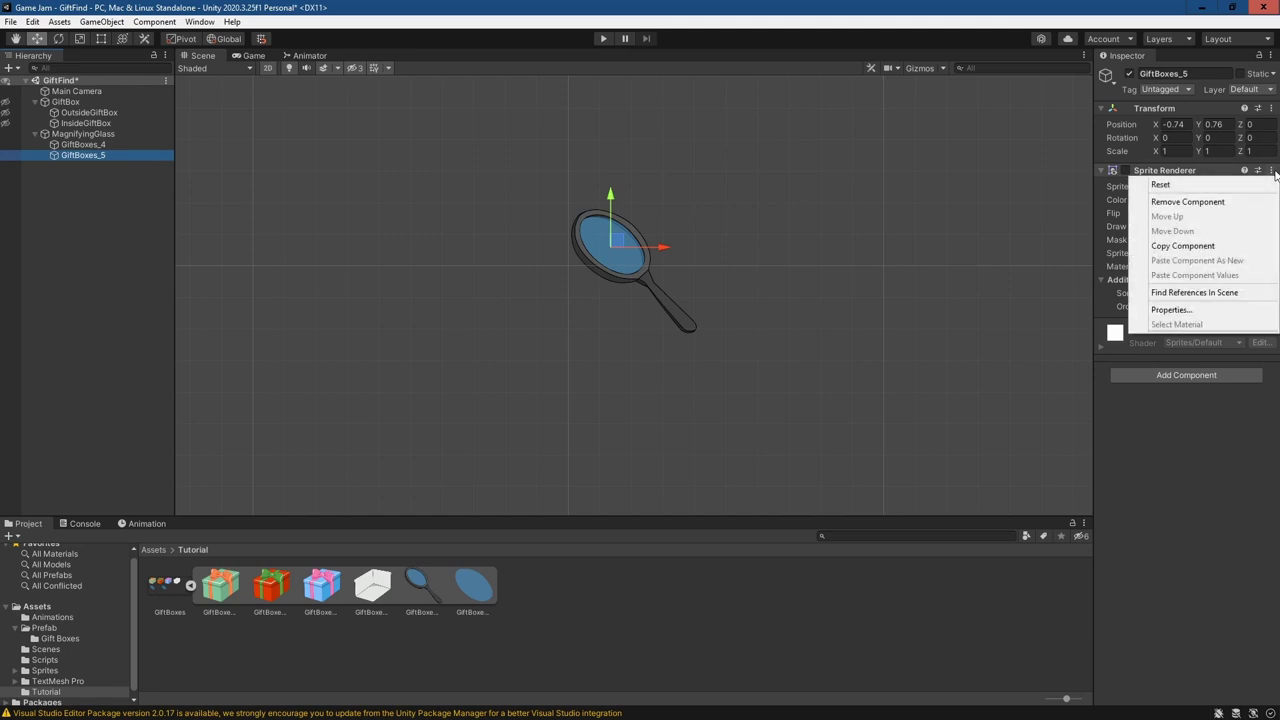
- Replace the lens's Sprite Renderer with a Sprite Mask using the blue lens sprite, aligned over the glass
left_click(1213, 204)
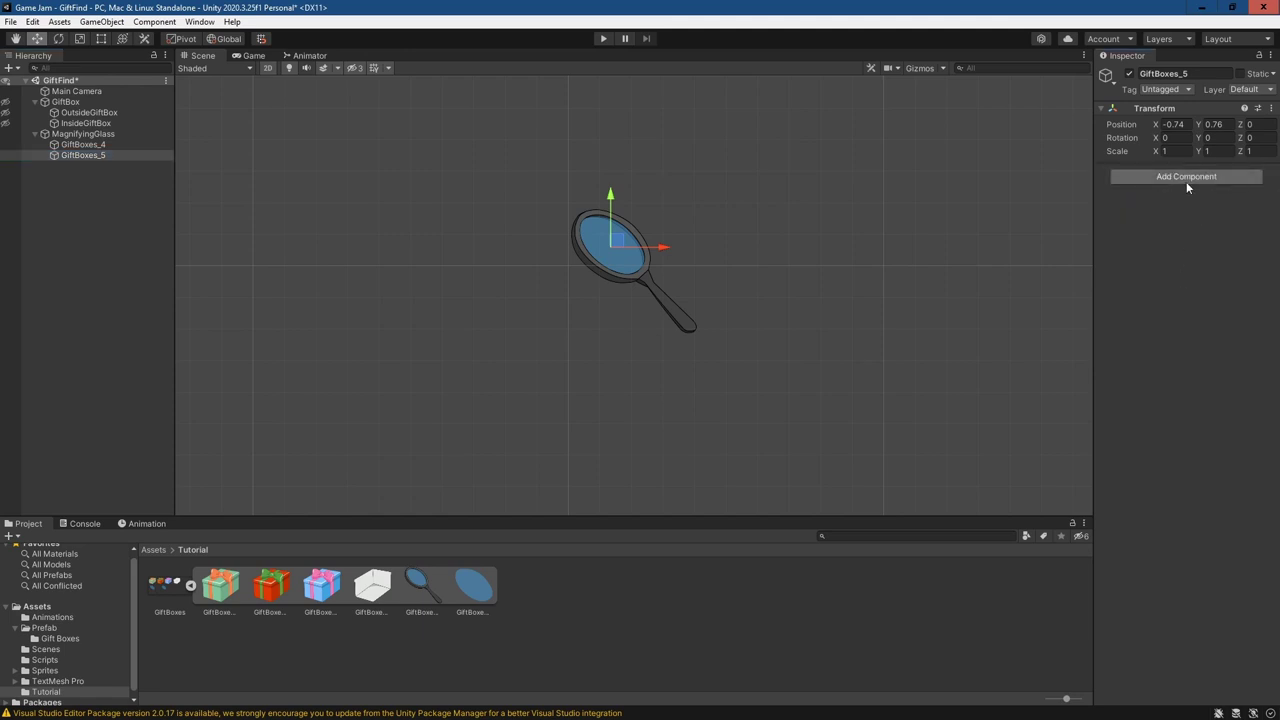
left_click(1186, 178)
type("spr")
left_click(1160, 264)
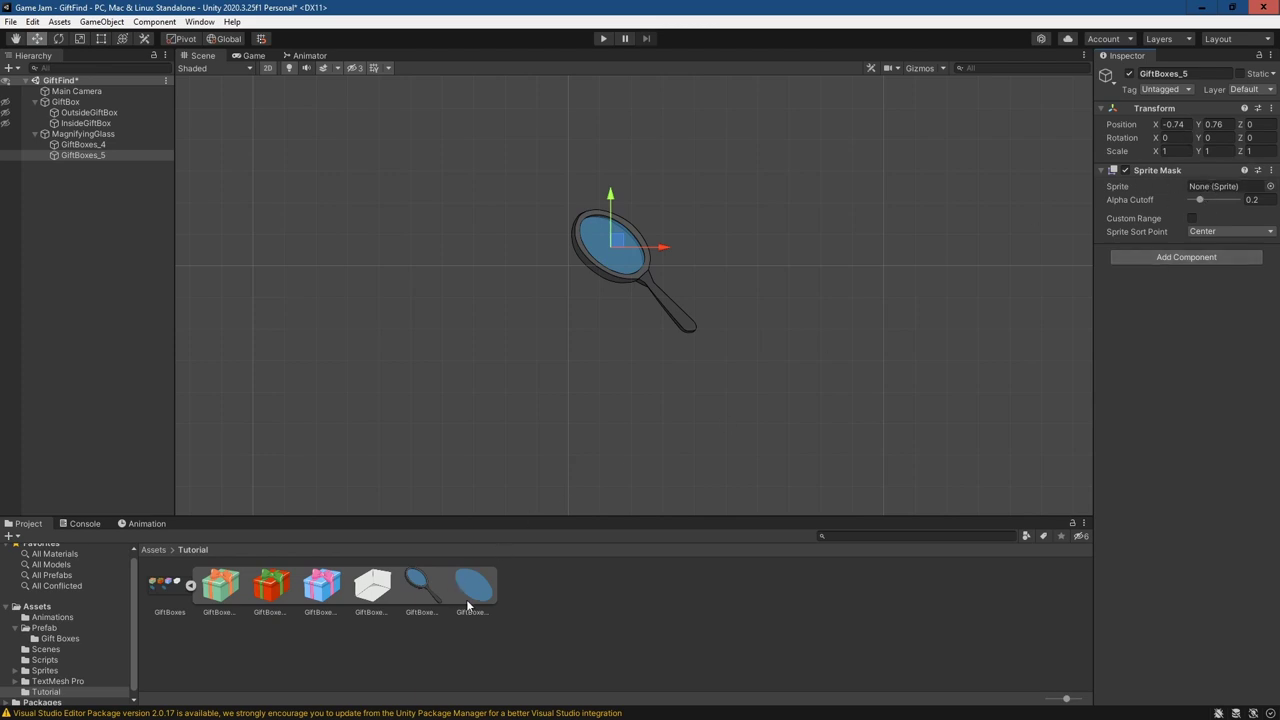
left_click_drag(472, 588, 1213, 190)
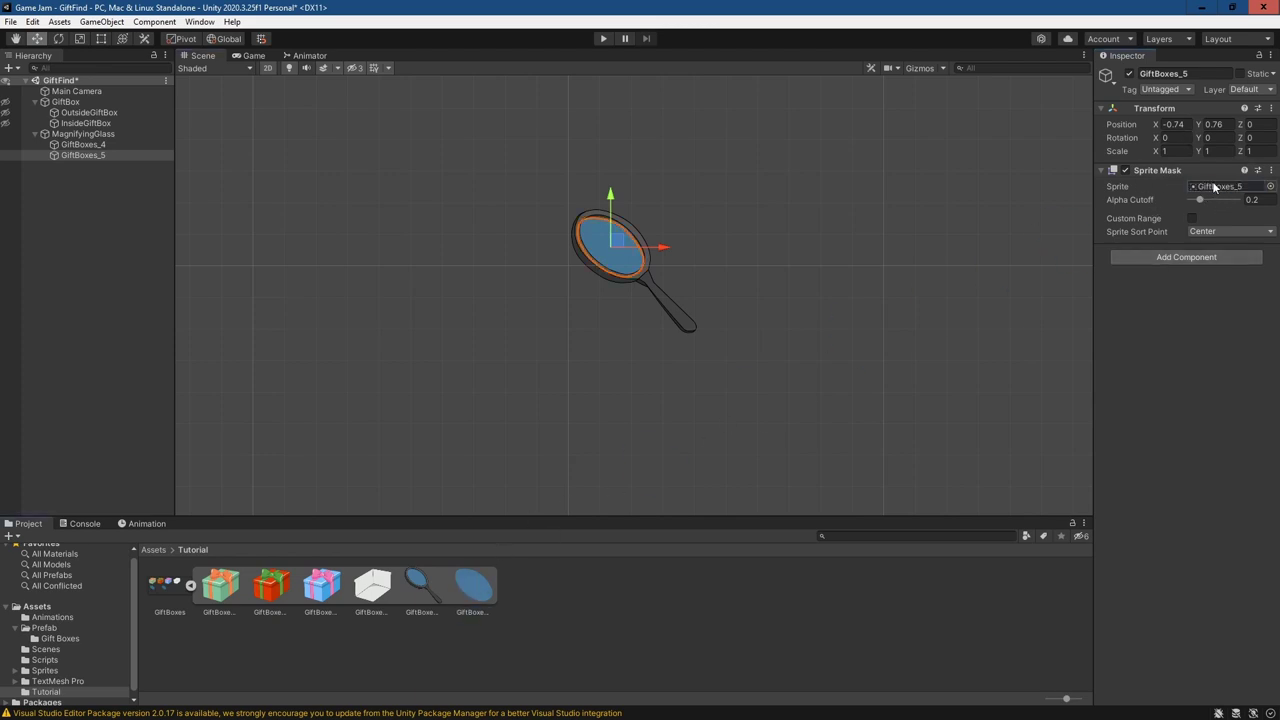
left_click_drag(663, 250, 666, 249)
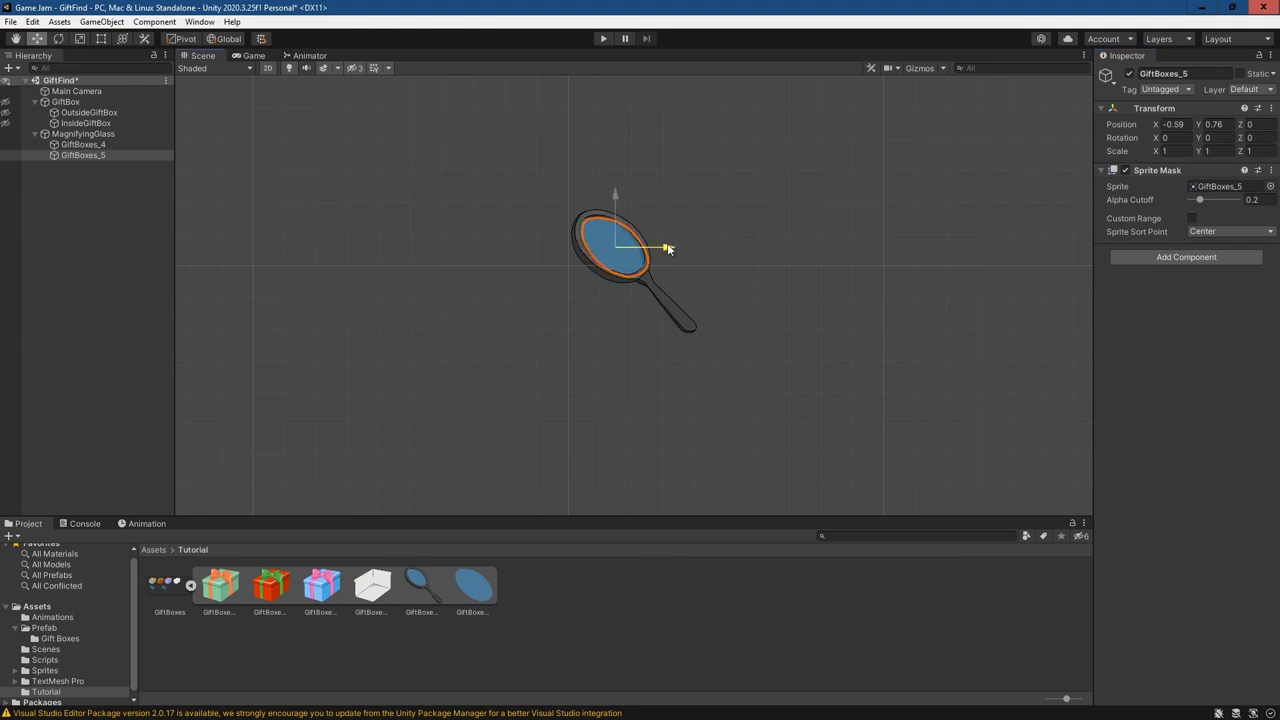
left_click_drag(608, 205, 612, 197)
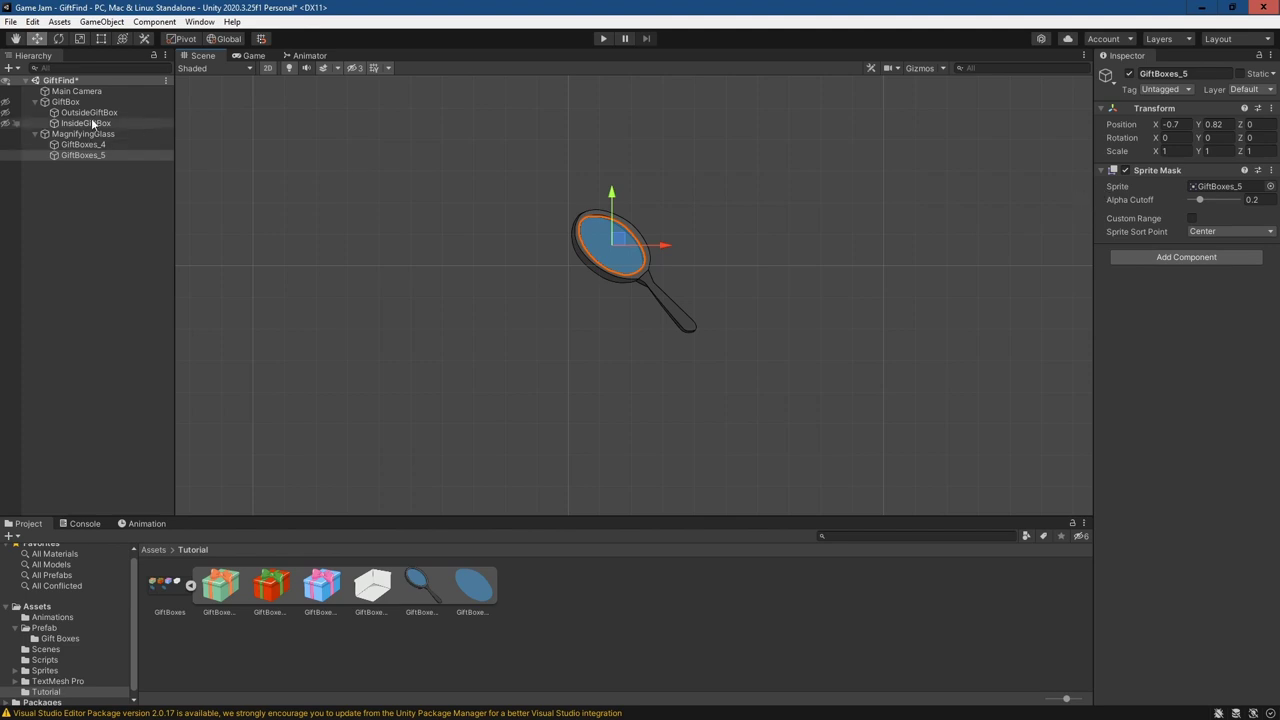
- Rename the lens GlassMask and the glass Handle, and parent GlassMask under Handle
left_click(1163, 73)
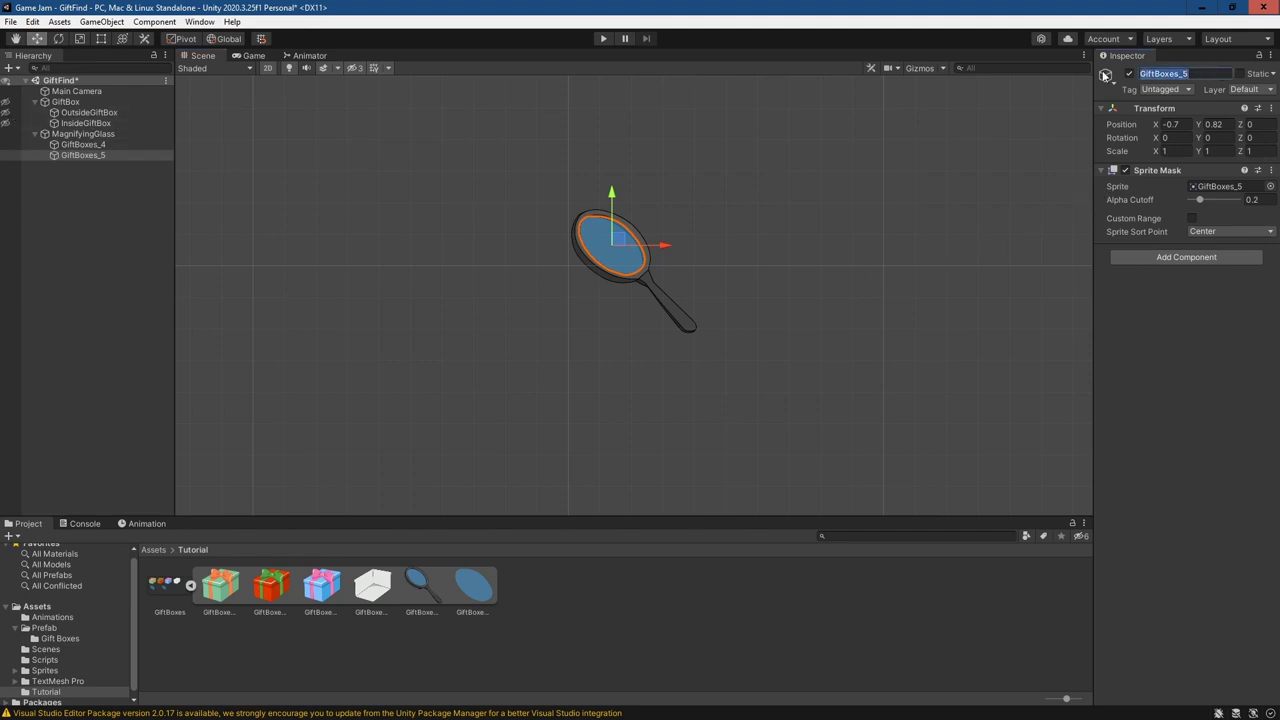
type("GlassMask")
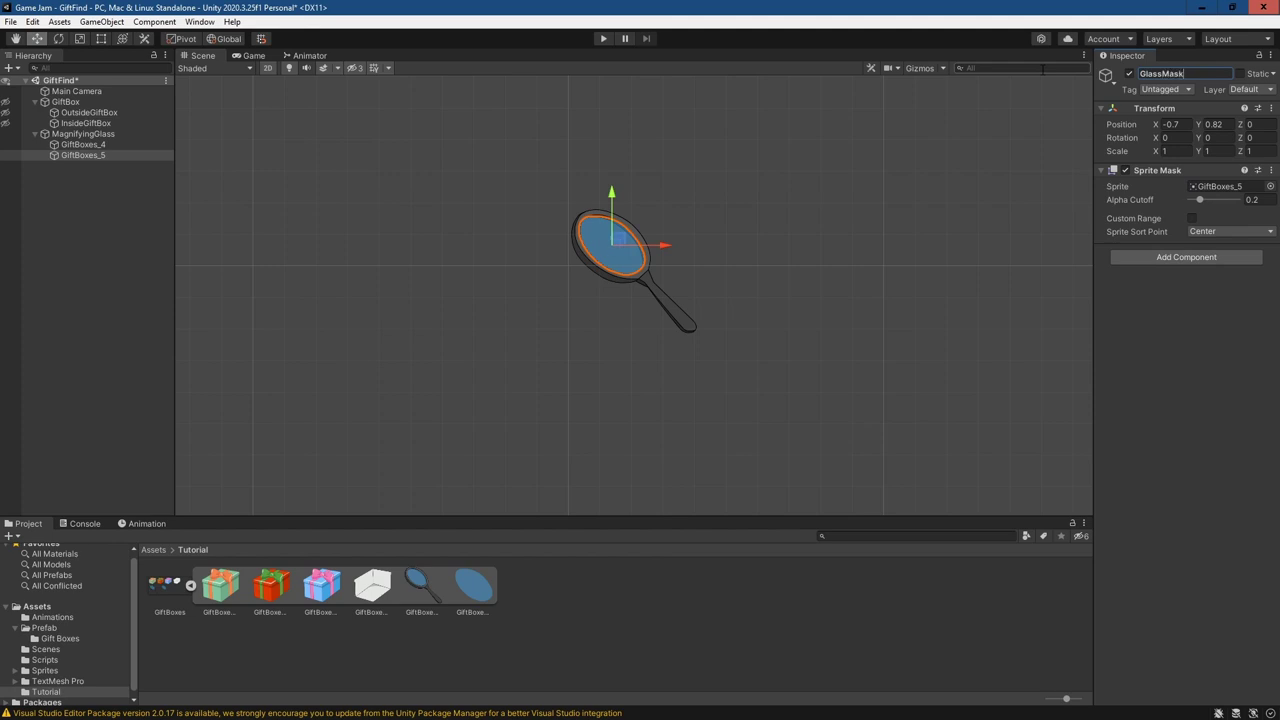
key("Return")
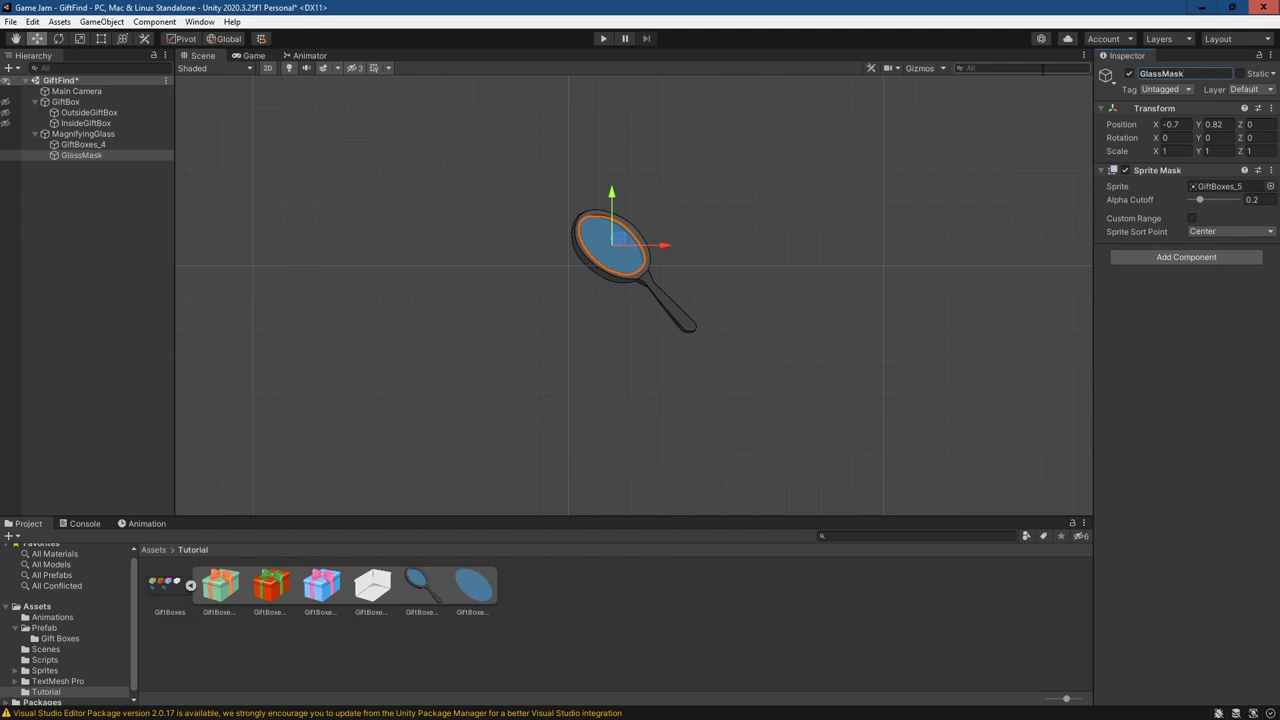
left_click(86, 145)
left_click(1163, 73)
type("Handle")
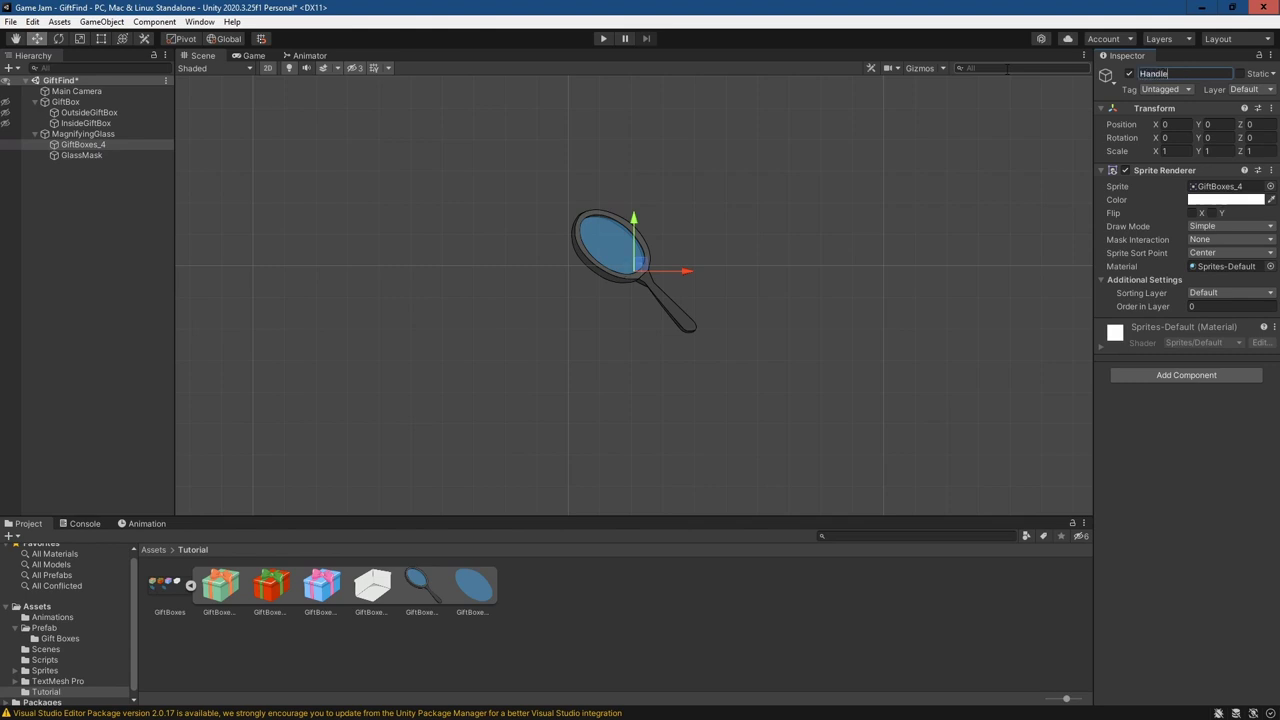
key("Return")
left_click_drag(64, 156, 74, 148)
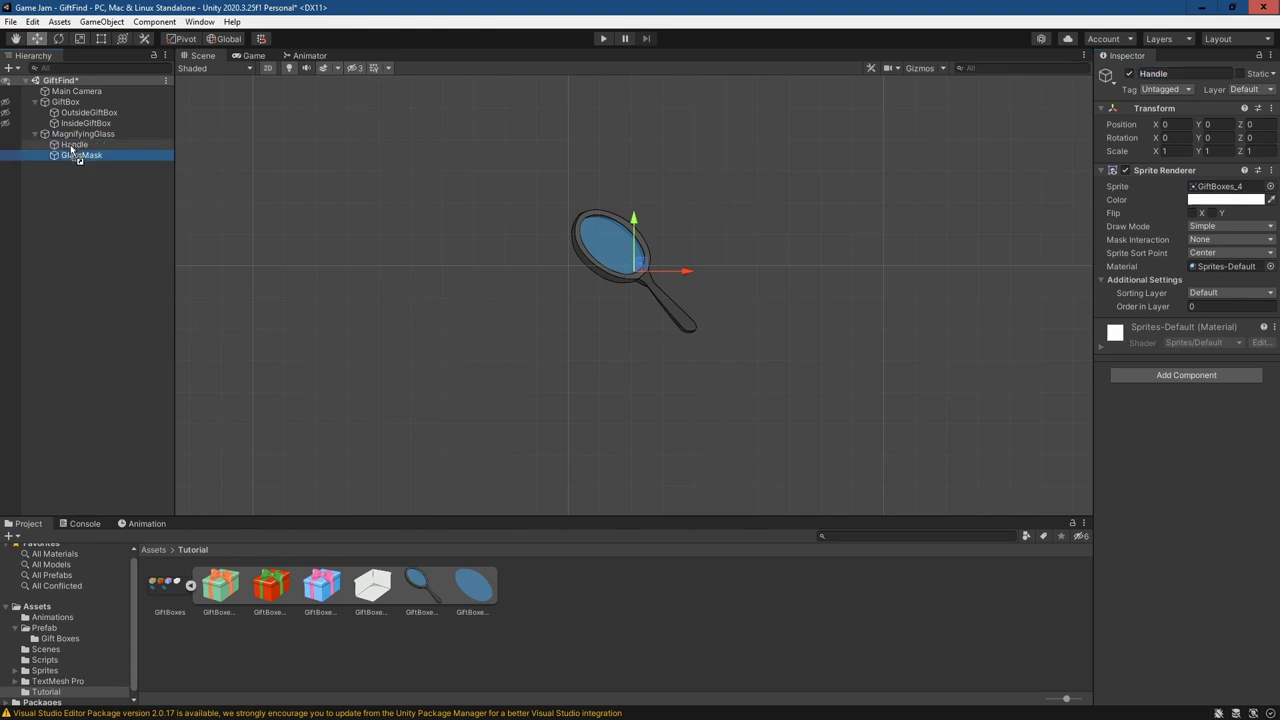
left_click(44, 146)
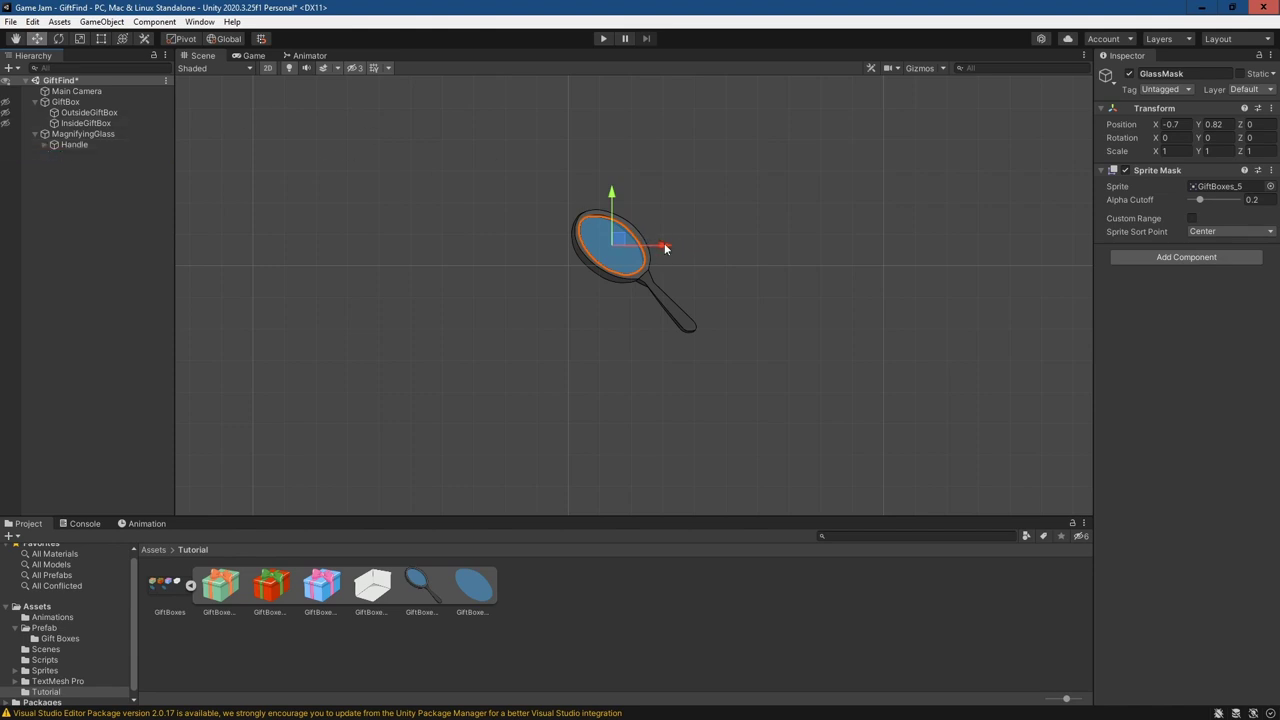
- Drag the MagnifyingGlass object right to about X 7.25
left_click(74, 144)
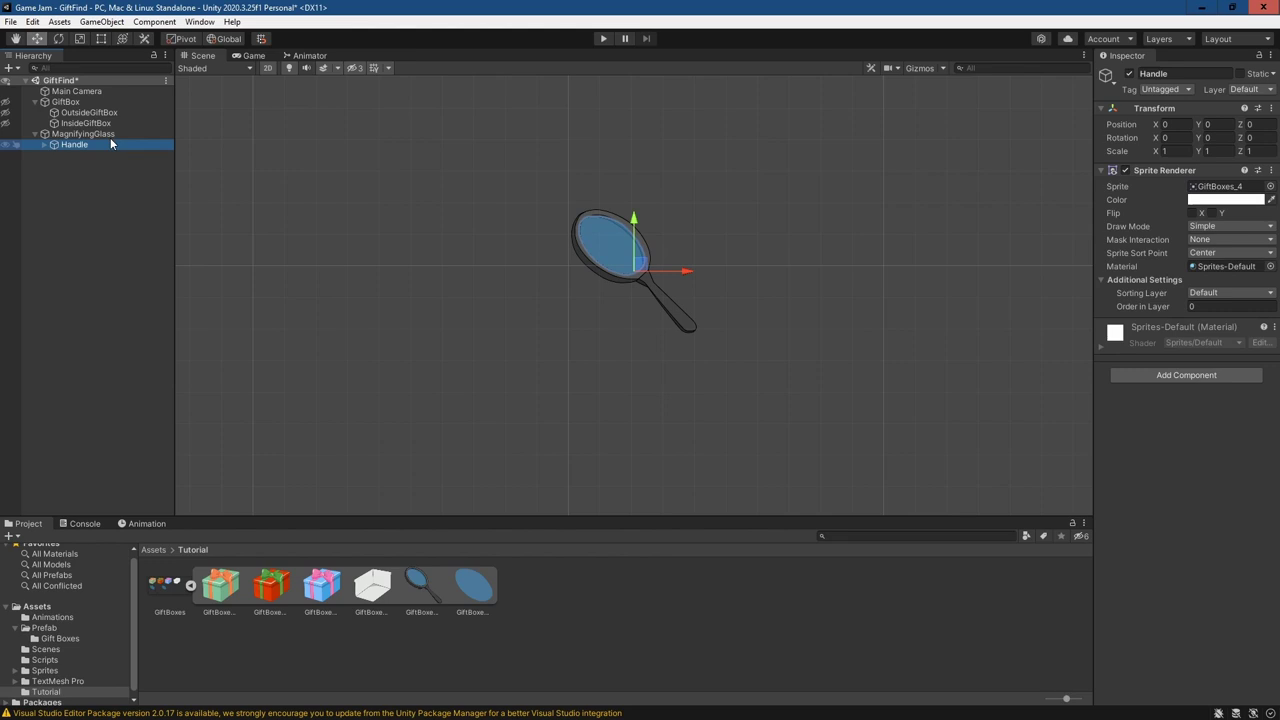
left_click(105, 134)
left_click_drag(690, 272, 850, 273)
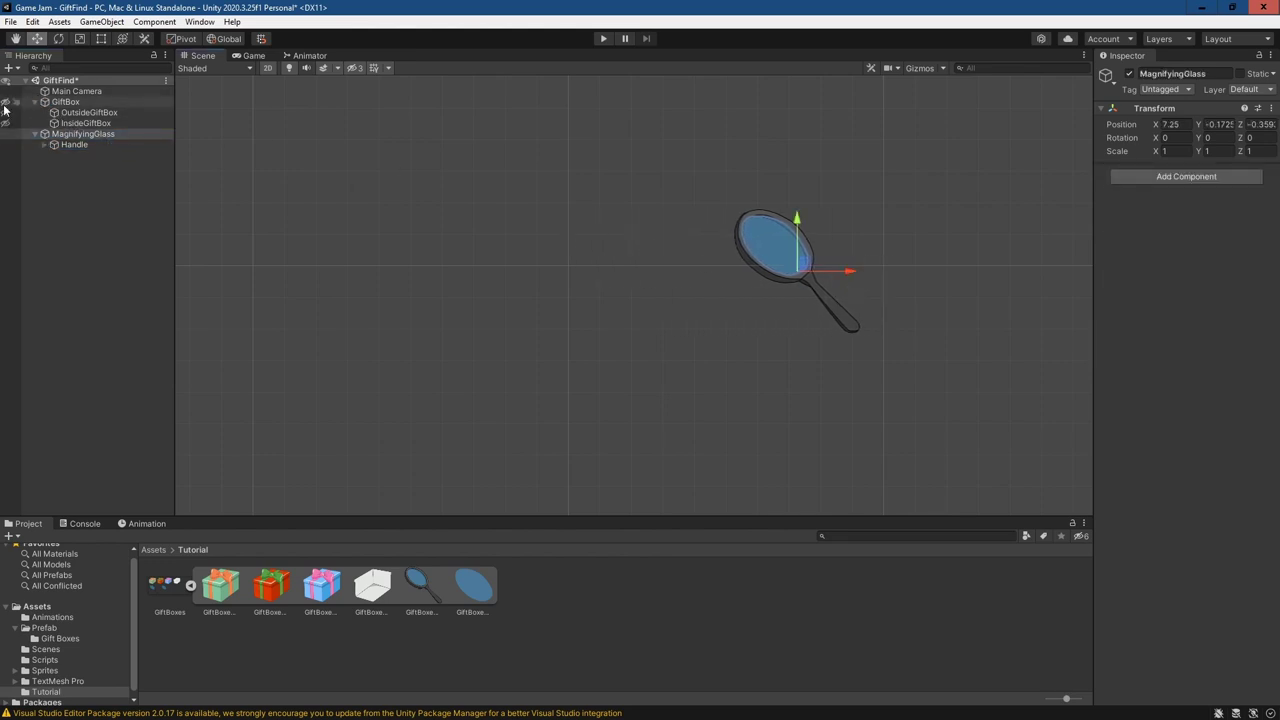
- Show the gift box again and set Order in Layer 1 for OutsideGiftBox and 2 for Handle
left_click(6, 102)
mouse_move(864, 277)
left_mouse_down()
mouse_move(694, 278)
mouse_move(749, 275)
mouse_move(696, 291)
mouse_move(789, 277)
mouse_move(743, 271)
mouse_move(676, 303)
mouse_move(865, 277)
left_mouse_up()
left_click(98, 113)
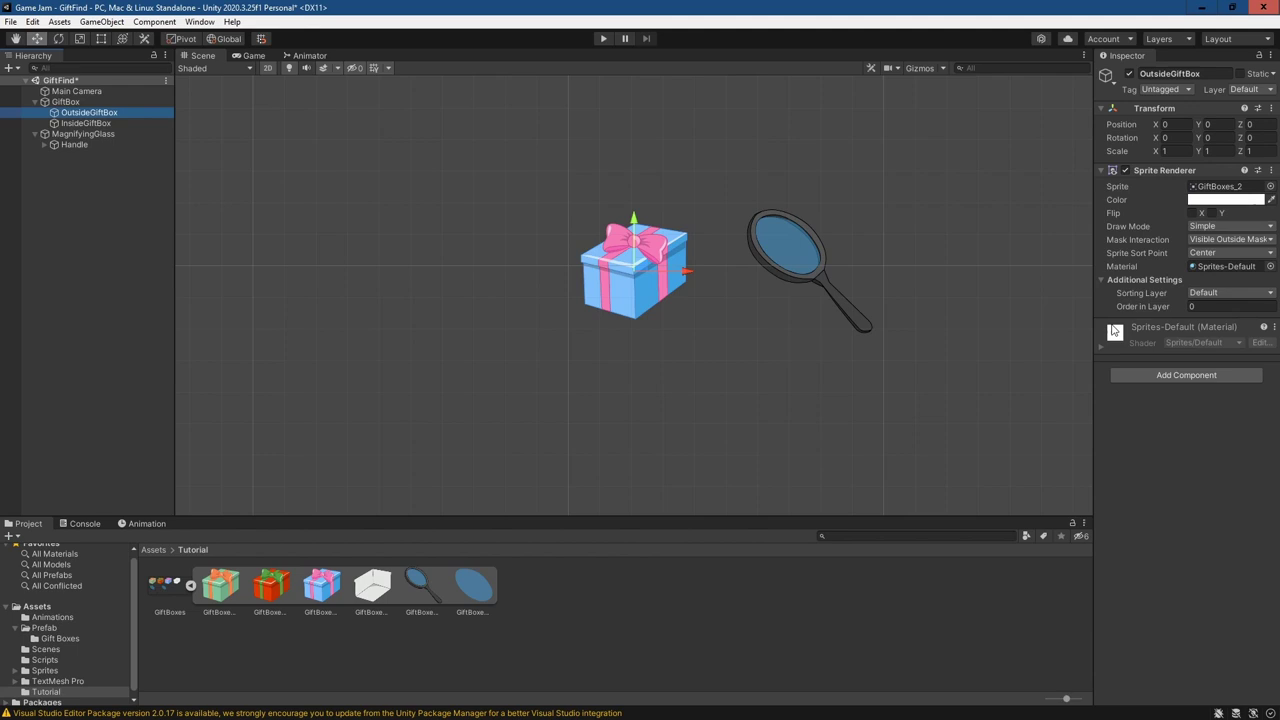
left_click(1142, 304)
type("1")
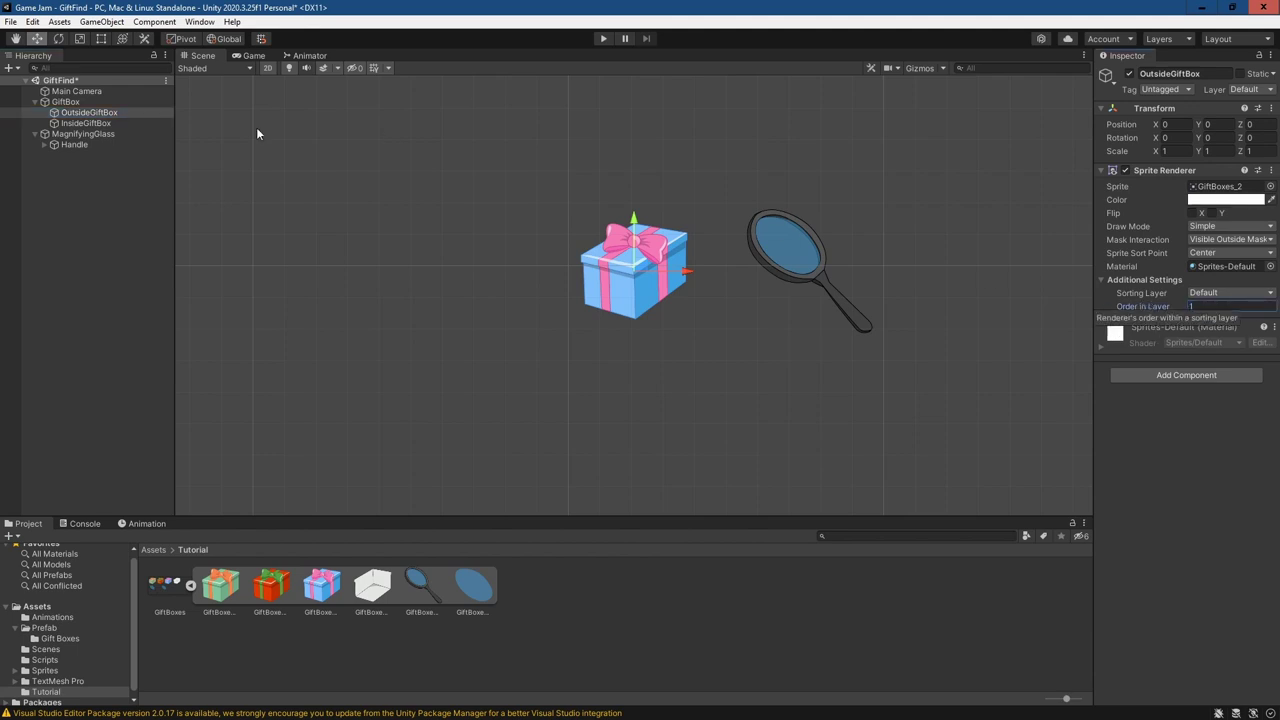
left_click(68, 142)
left_click(1231, 306)
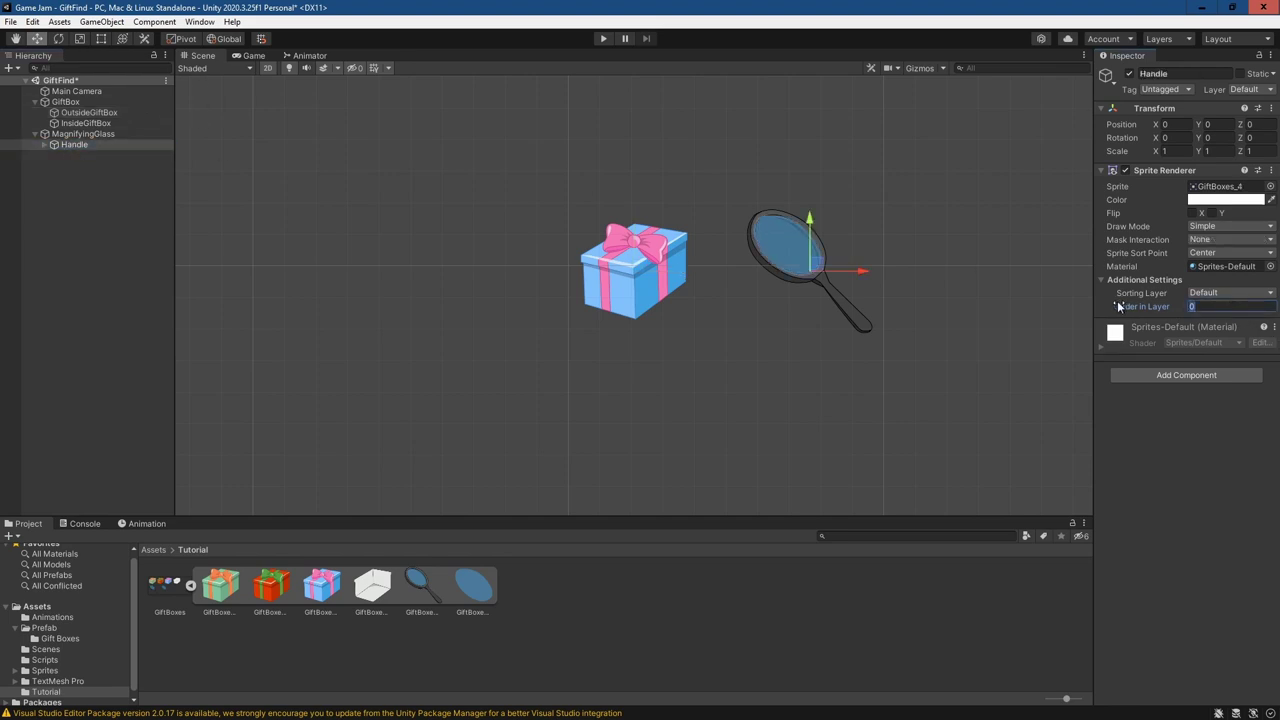
type("2")
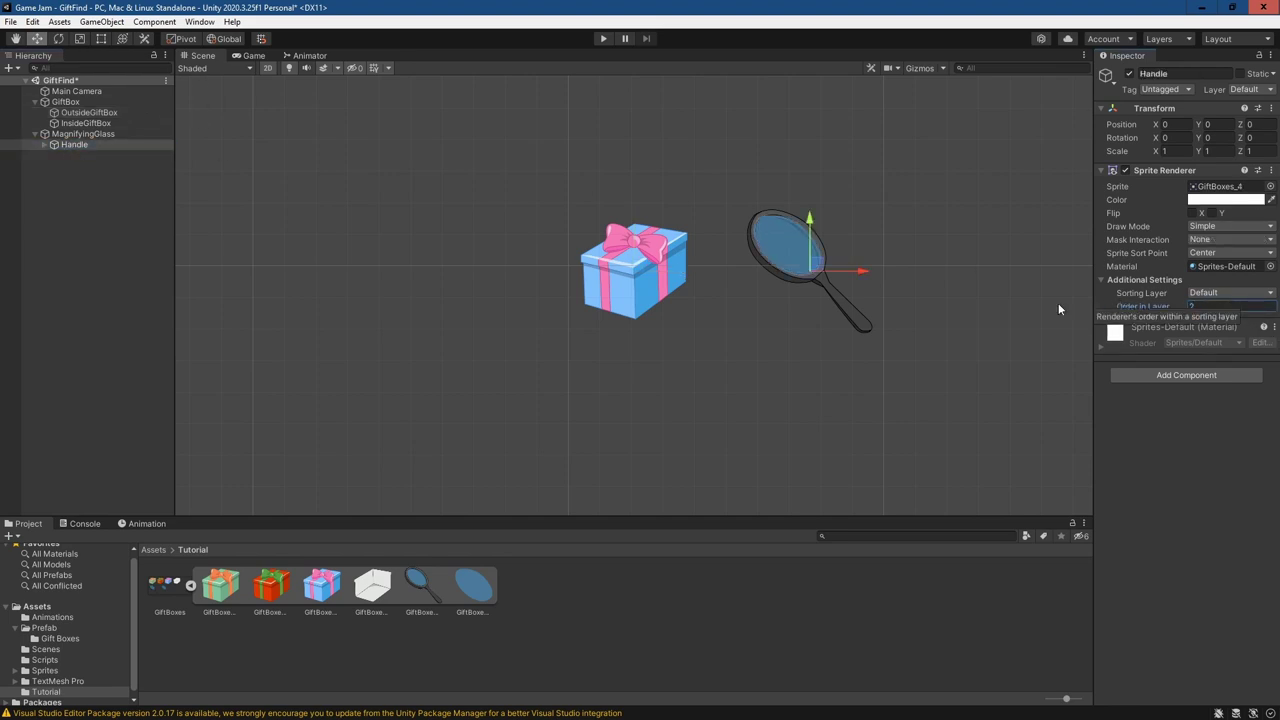
- Drag the magnifier over the gift box and sweep it across to test the mask
left_click_drag(862, 272, 723, 279)
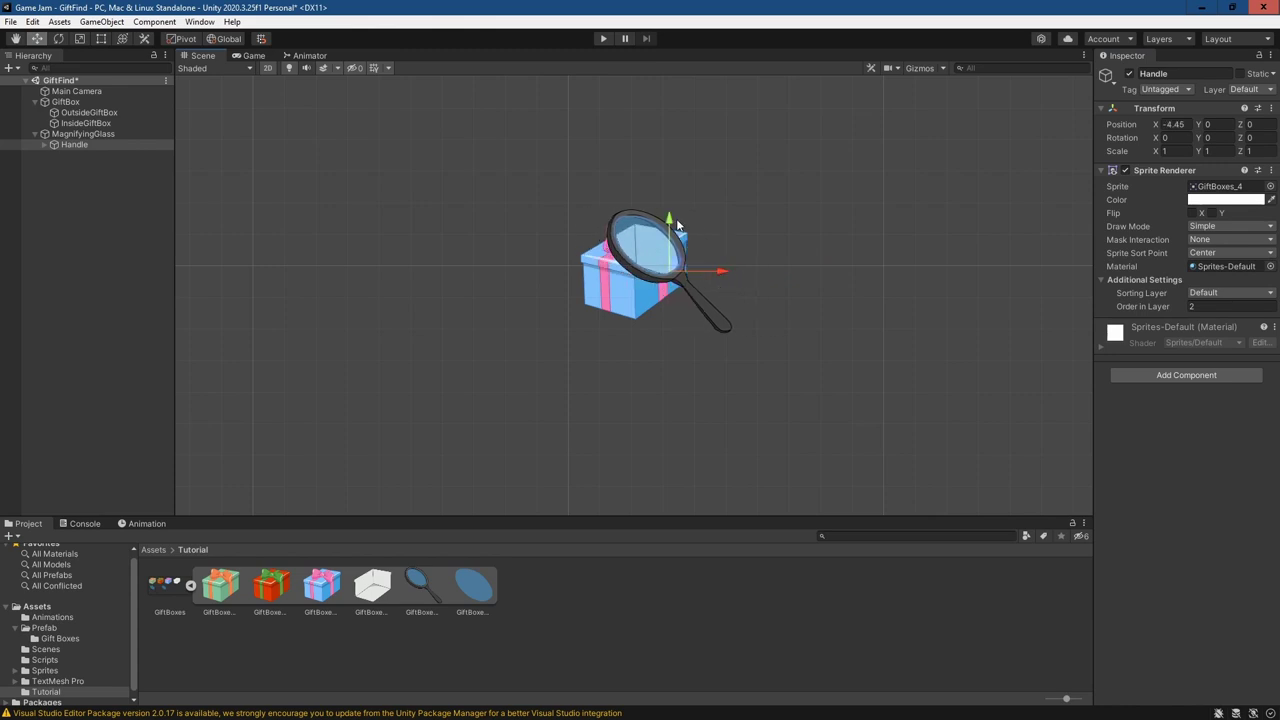
left_click_drag(670, 224, 700, 228)
left_click_drag(740, 288, 870, 352)
- Drag the Handle to X -0.17, Y -0.38 so the magnifier rests right of the box
left_click(618, 413)
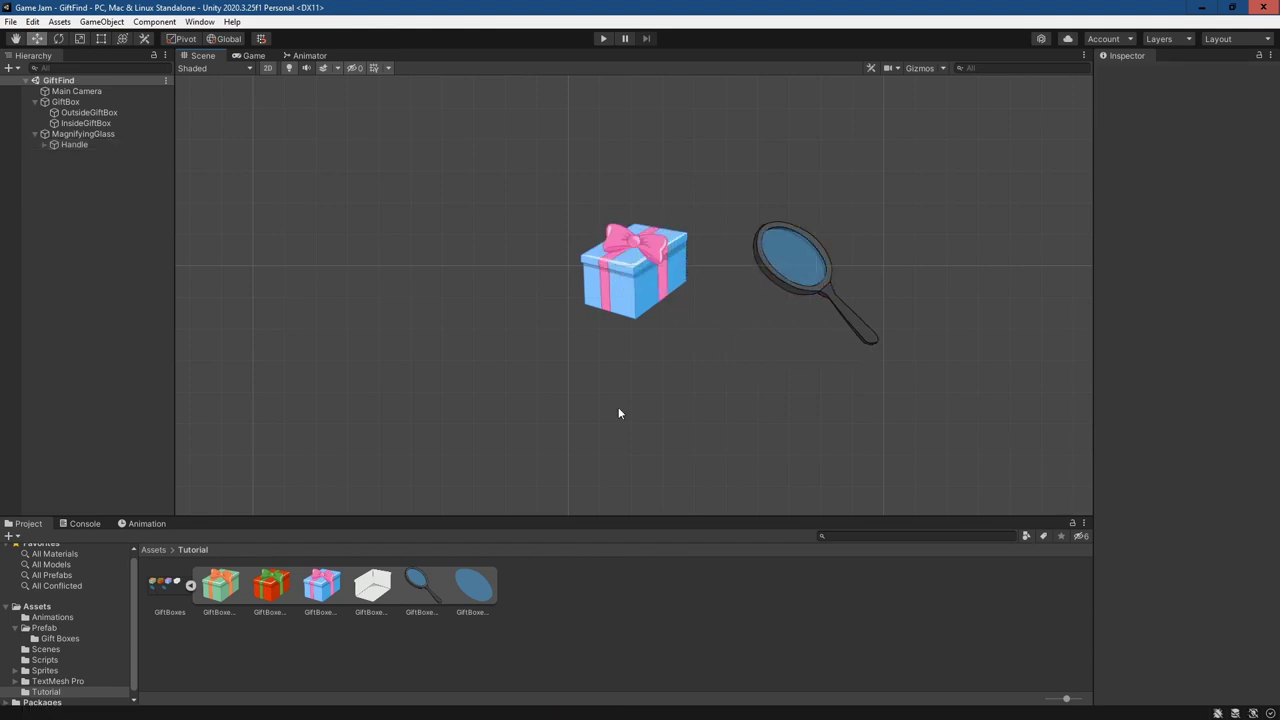
left_click(86, 143)
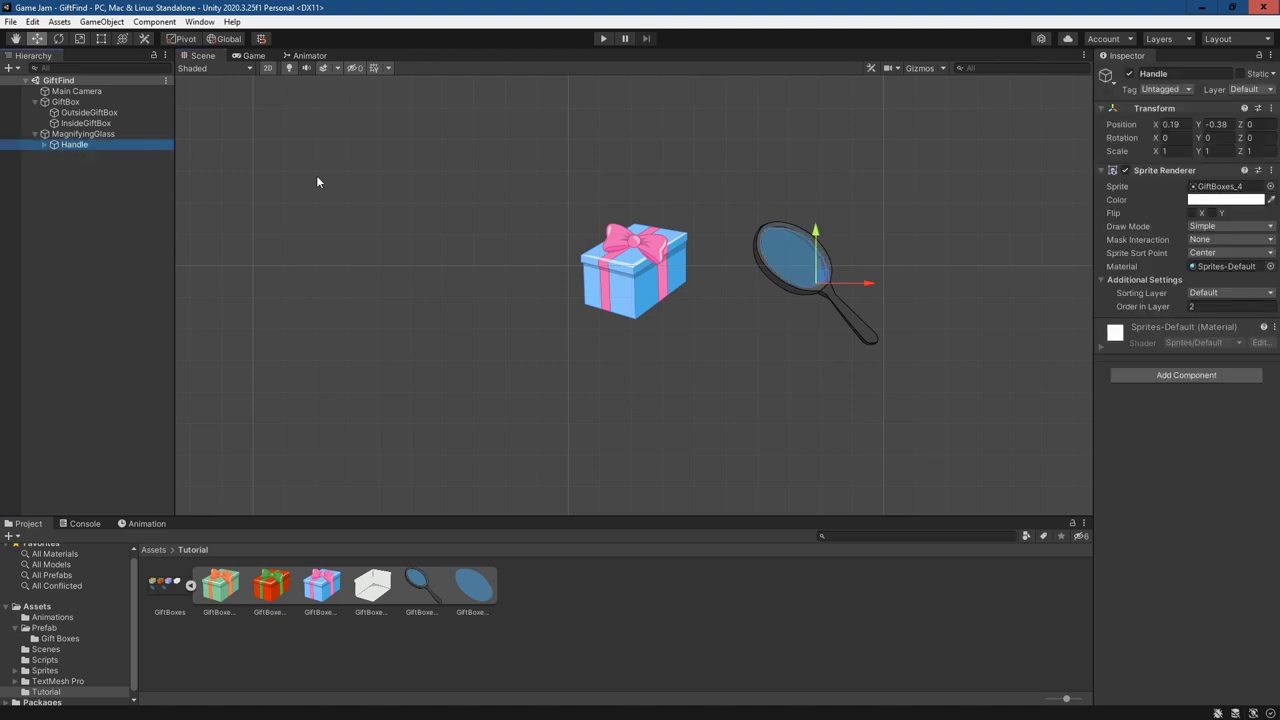
mouse_move(875, 286)
left_mouse_down()
mouse_move(700, 286)
mouse_move(860, 285)
left_mouse_up()
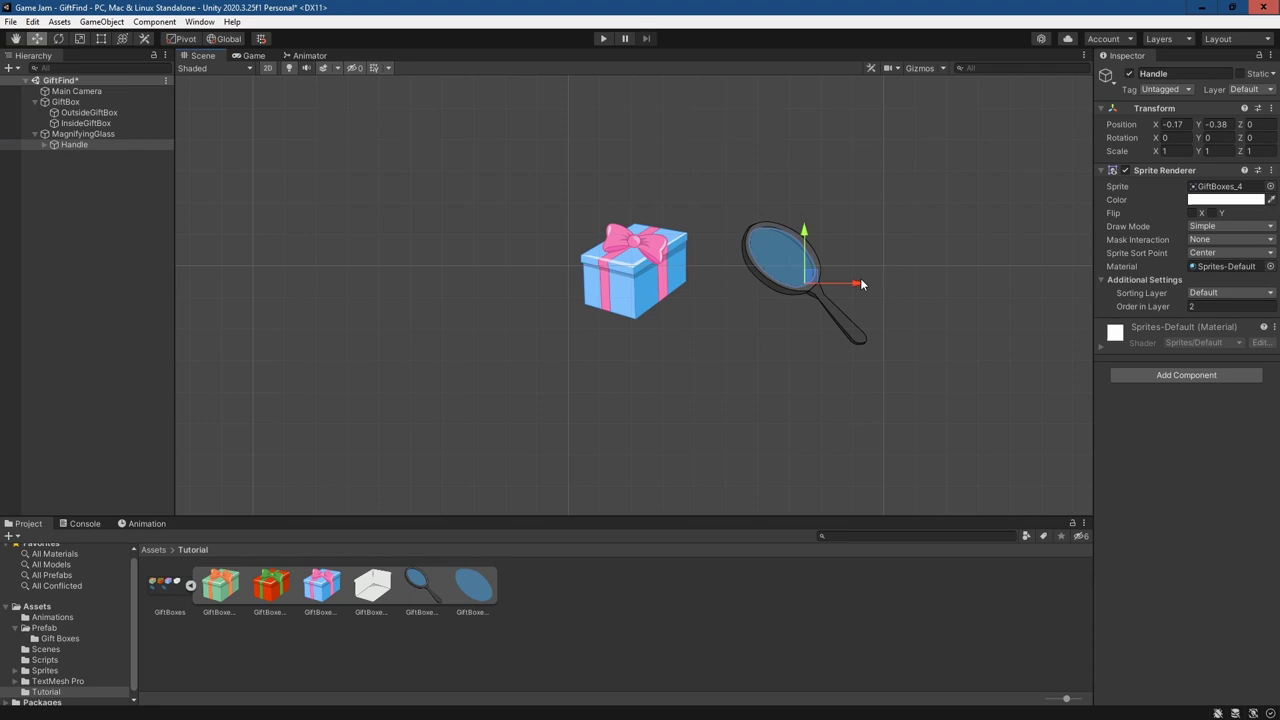
- Add a Box Collider 2D to the Handle and widen its bounds slightly to the right
left_click(1232, 377)
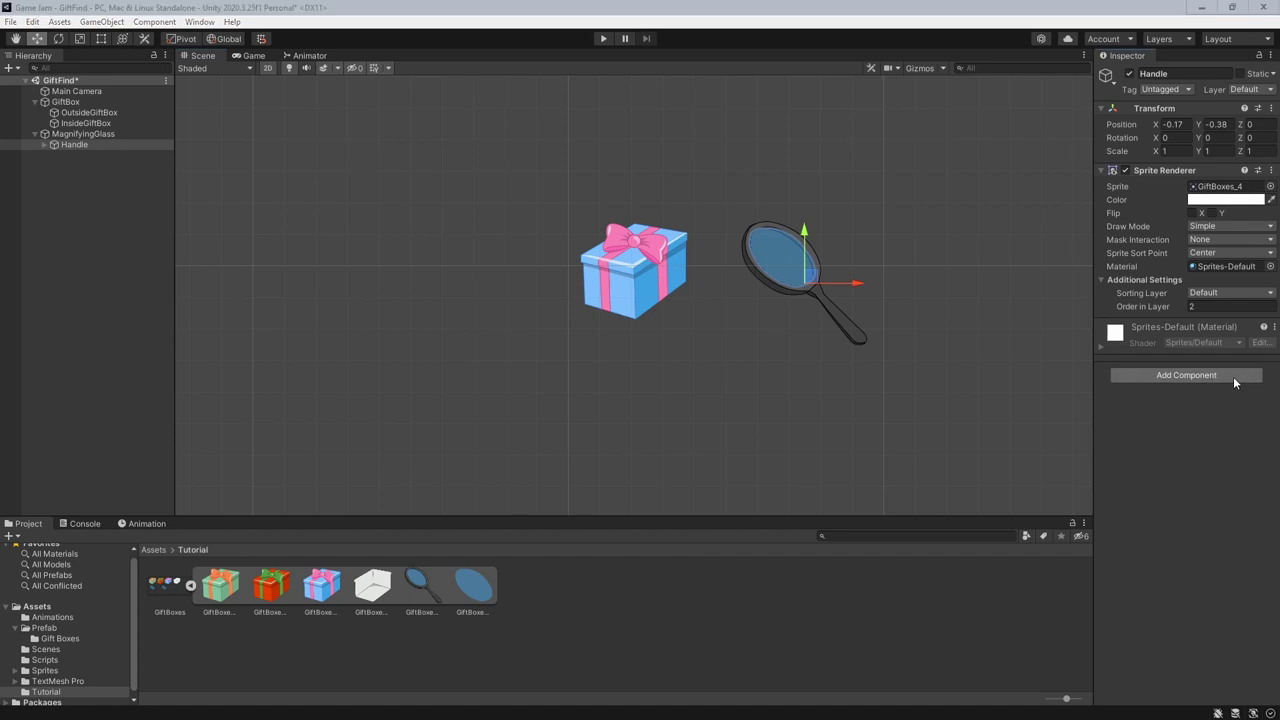
type("rigid")
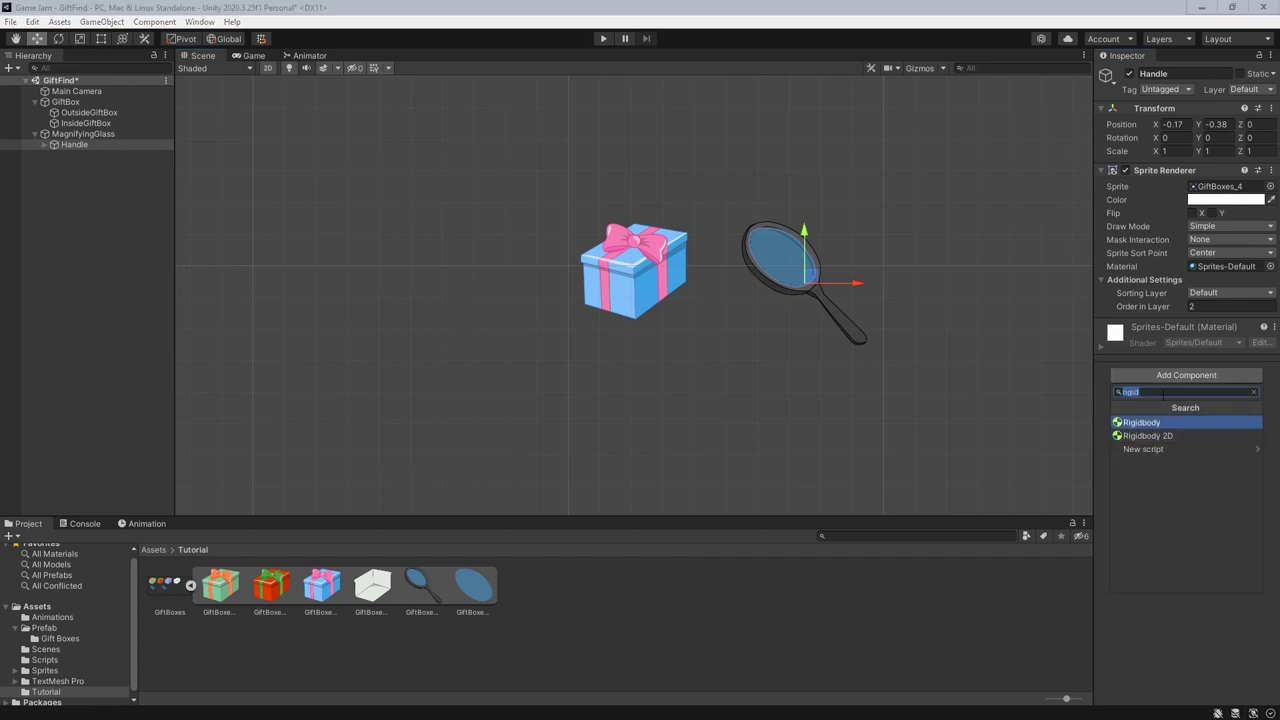
type("collid")
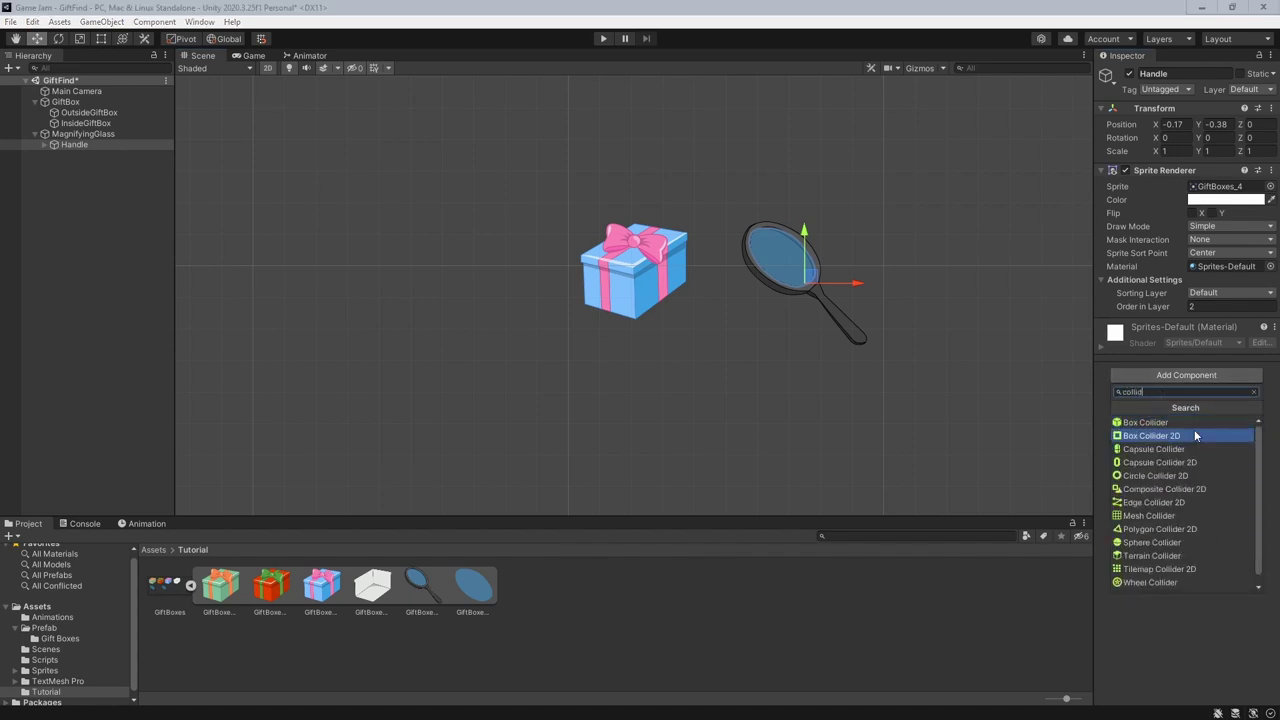
left_click(1190, 435)
left_click(1198, 344)
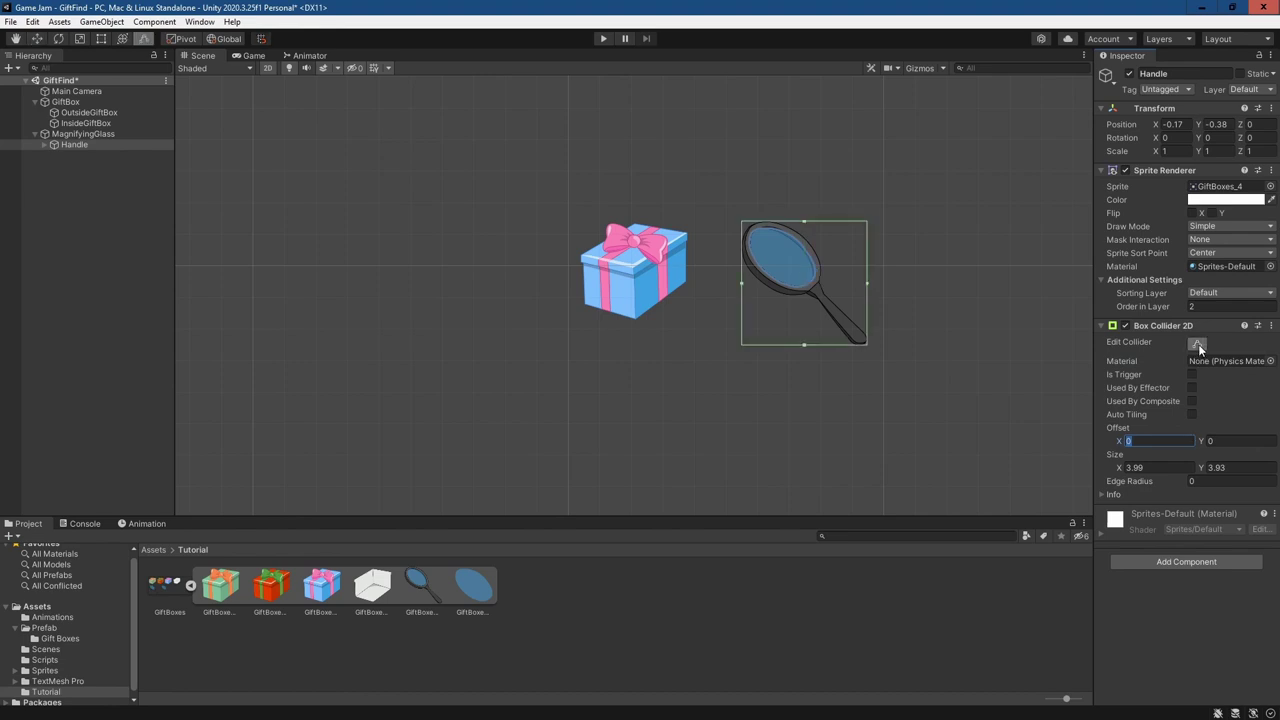
mouse_move(867, 284)
left_mouse_down()
mouse_move(882, 286)
mouse_move(869, 295)
left_mouse_up()
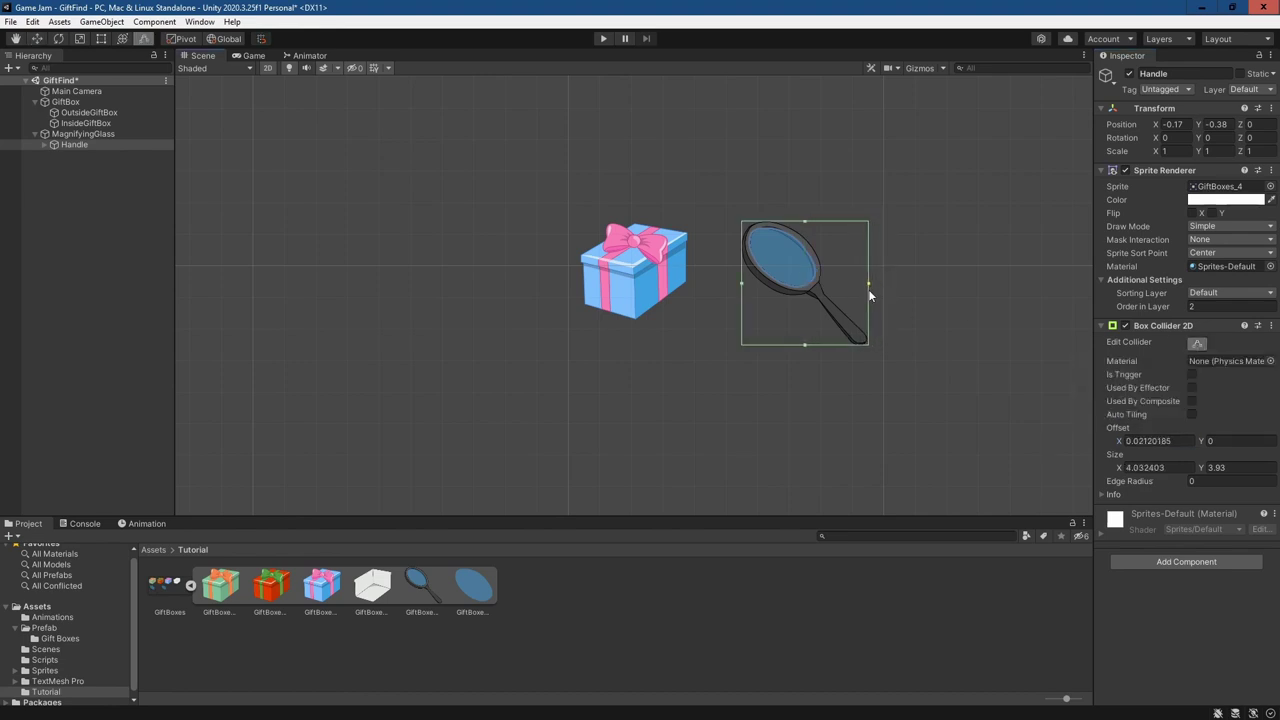
left_click(1195, 343)
- Create and attach a new script component named DragScript to the Handle
left_click(1192, 558)
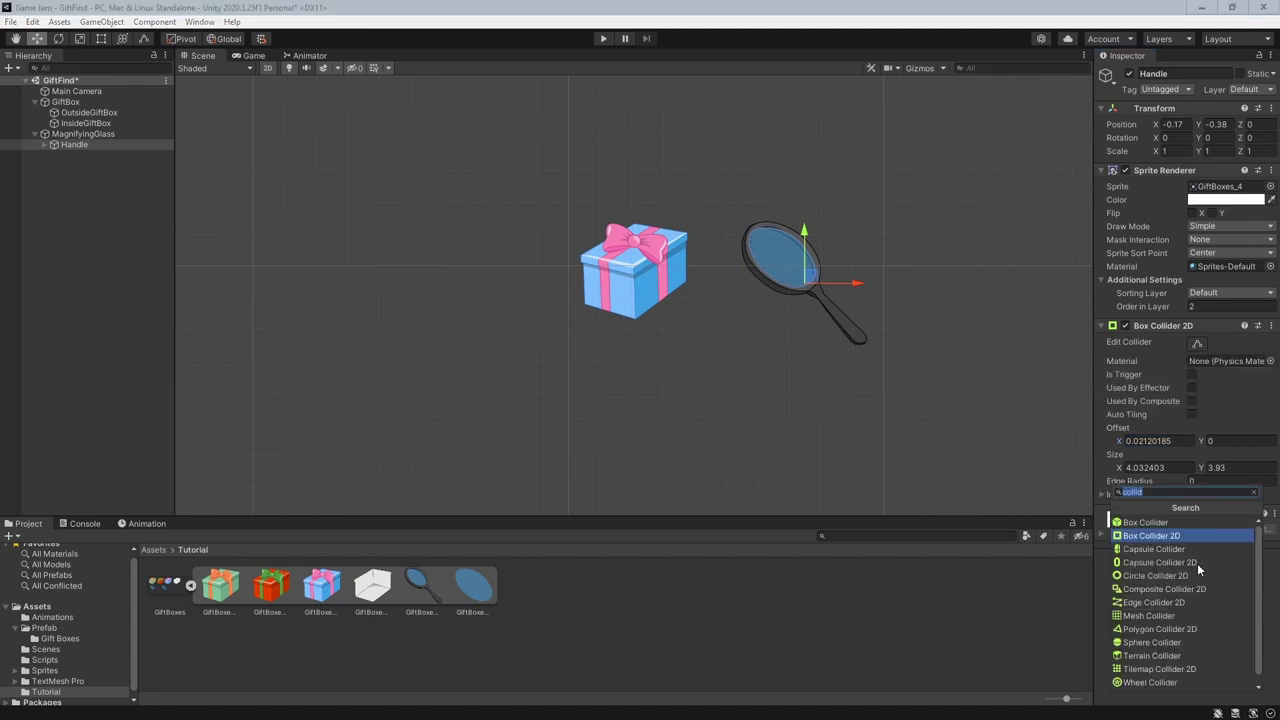
type("scri")
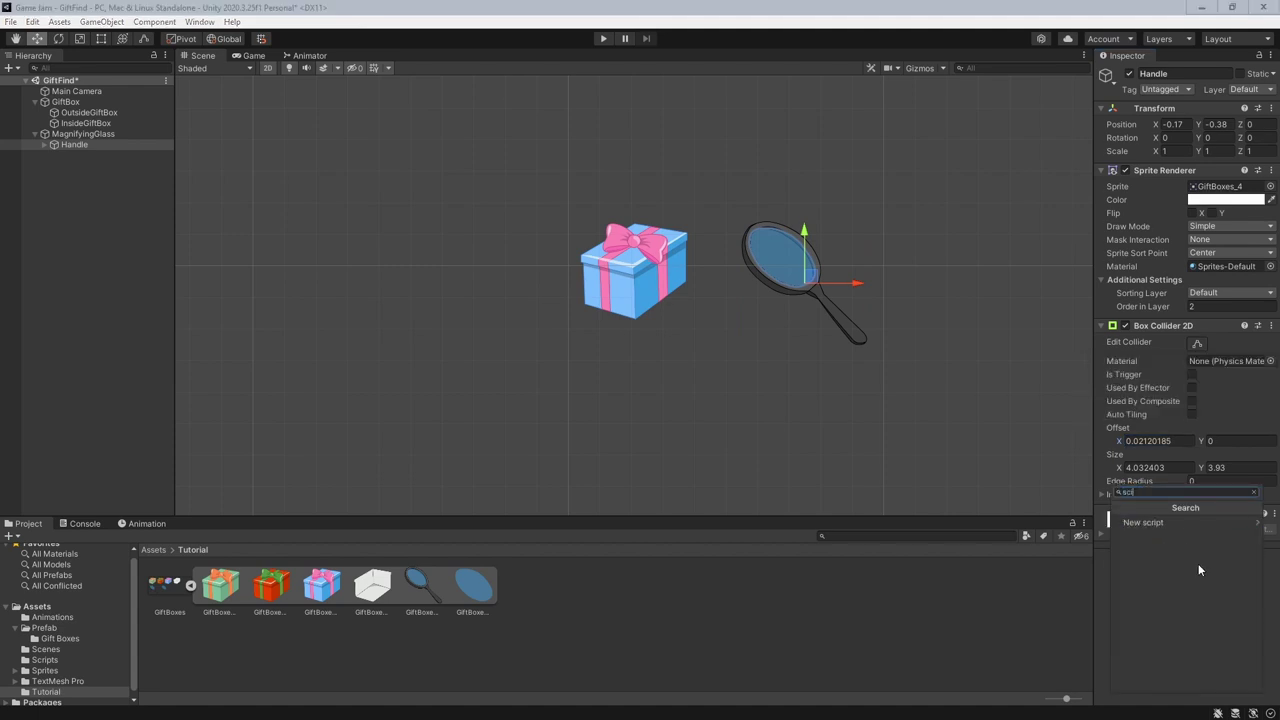
left_click(1141, 524)
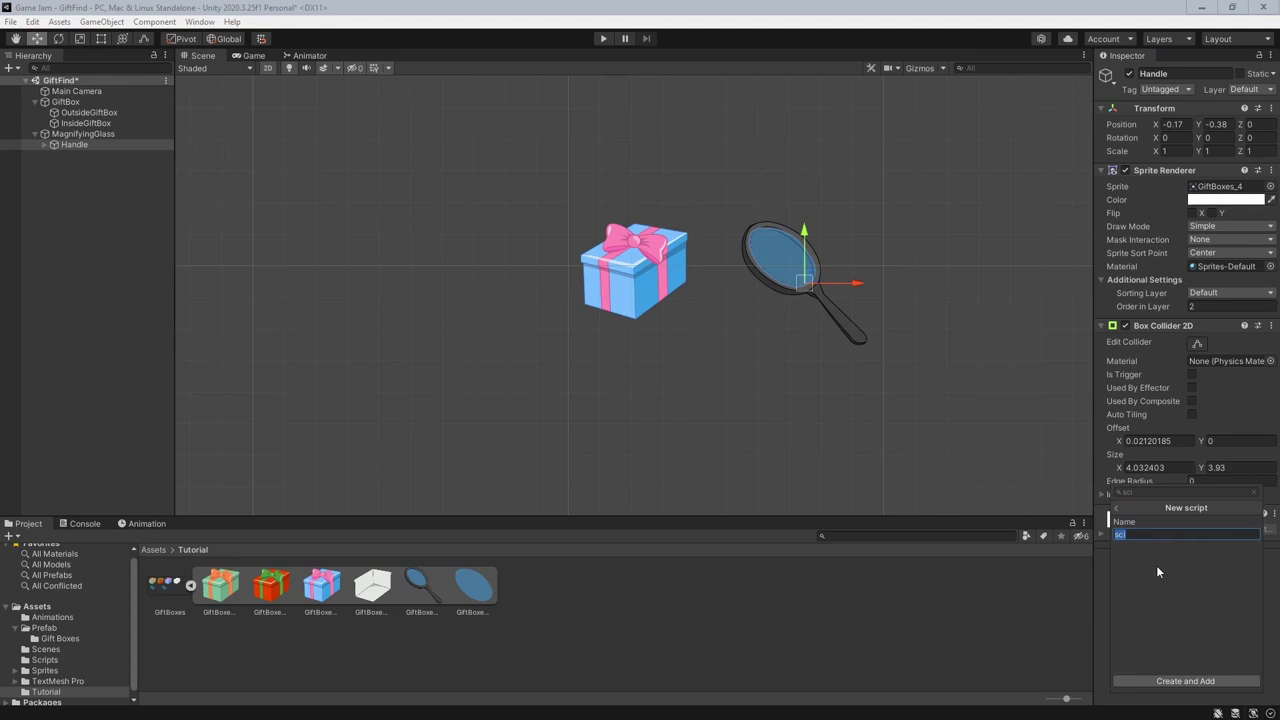
type("DragScript")
key("Return")
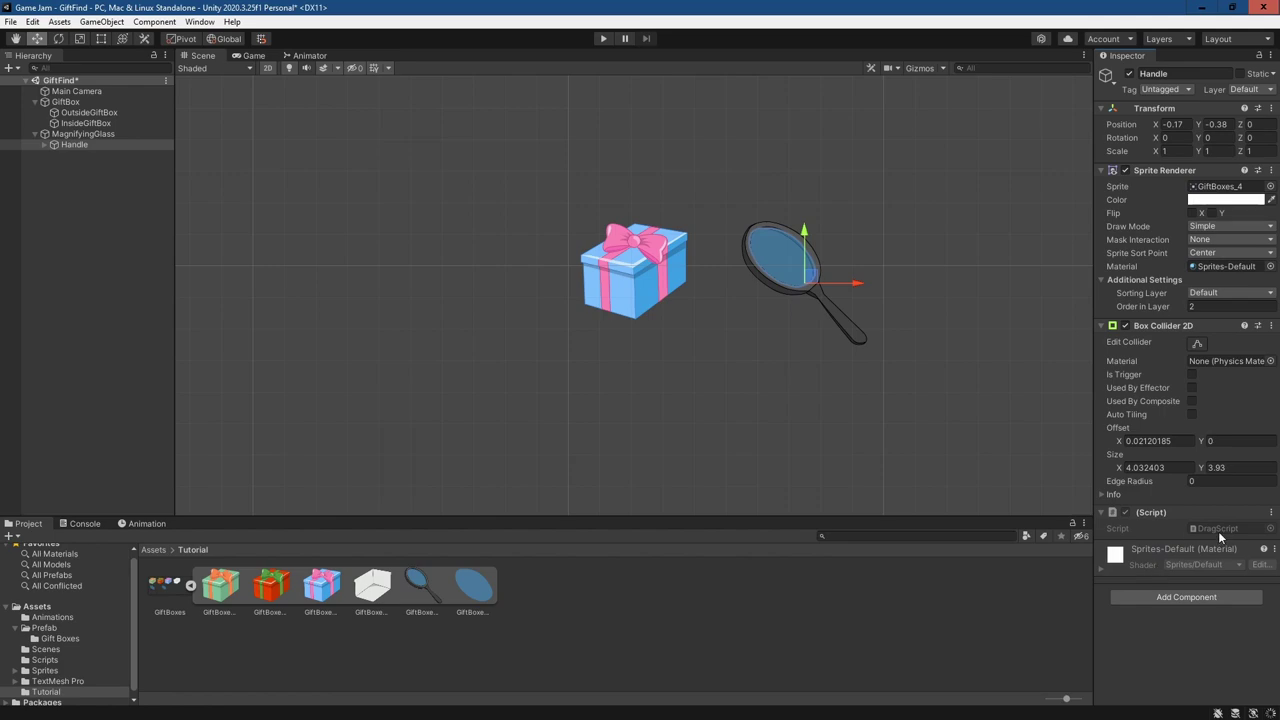
- In DragScript, declare a class-level 'public Camera main;' field, moving it out of Start()
double_click(1218, 531)
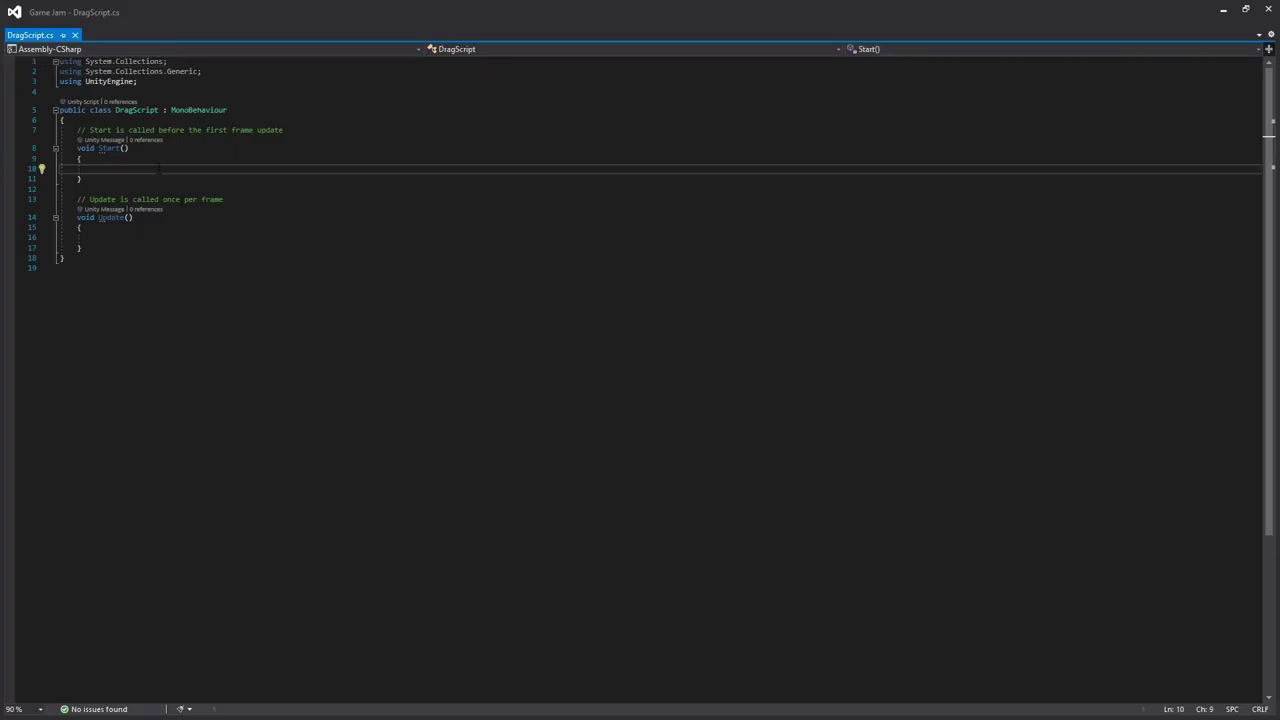
type("pu")
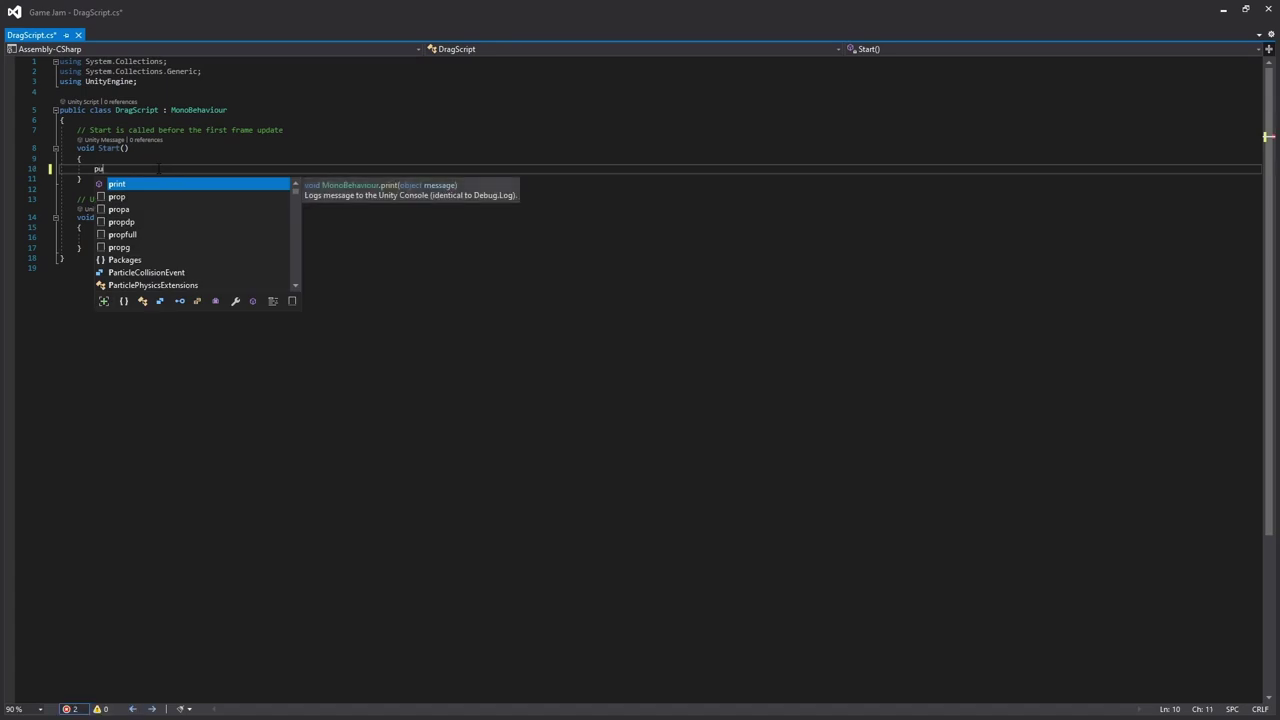
type("blic Came")
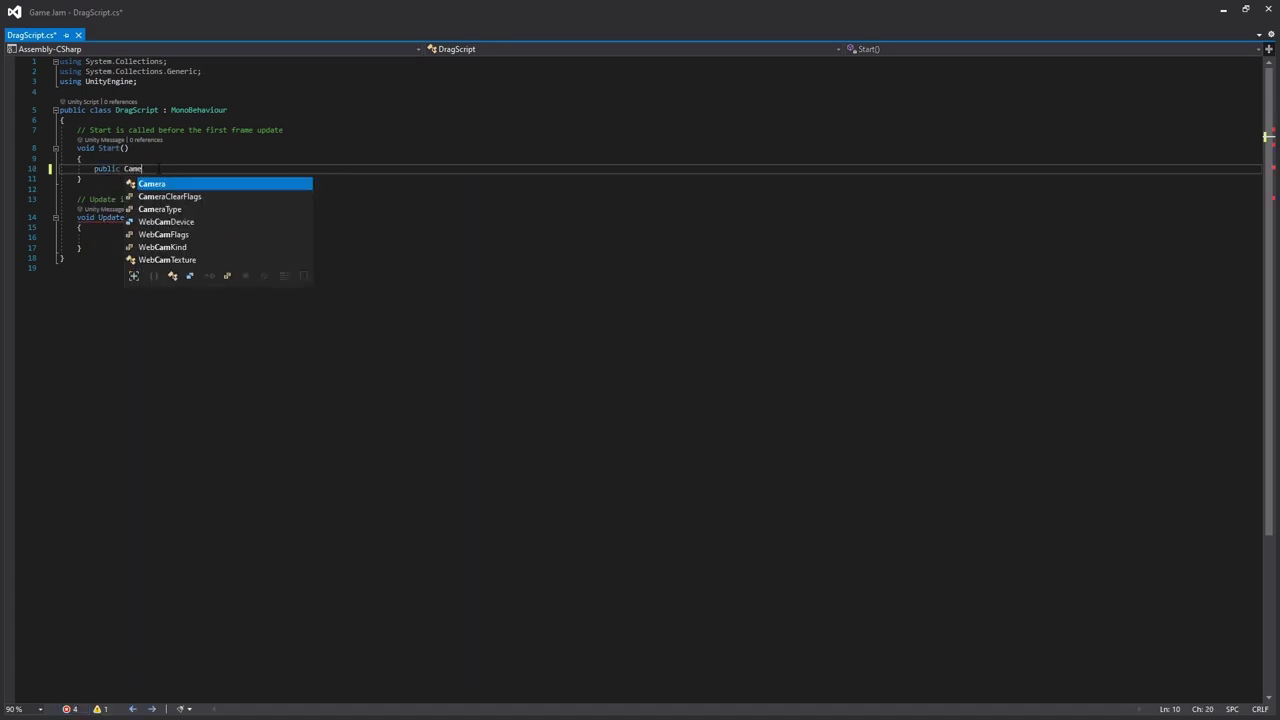
type("ra m")
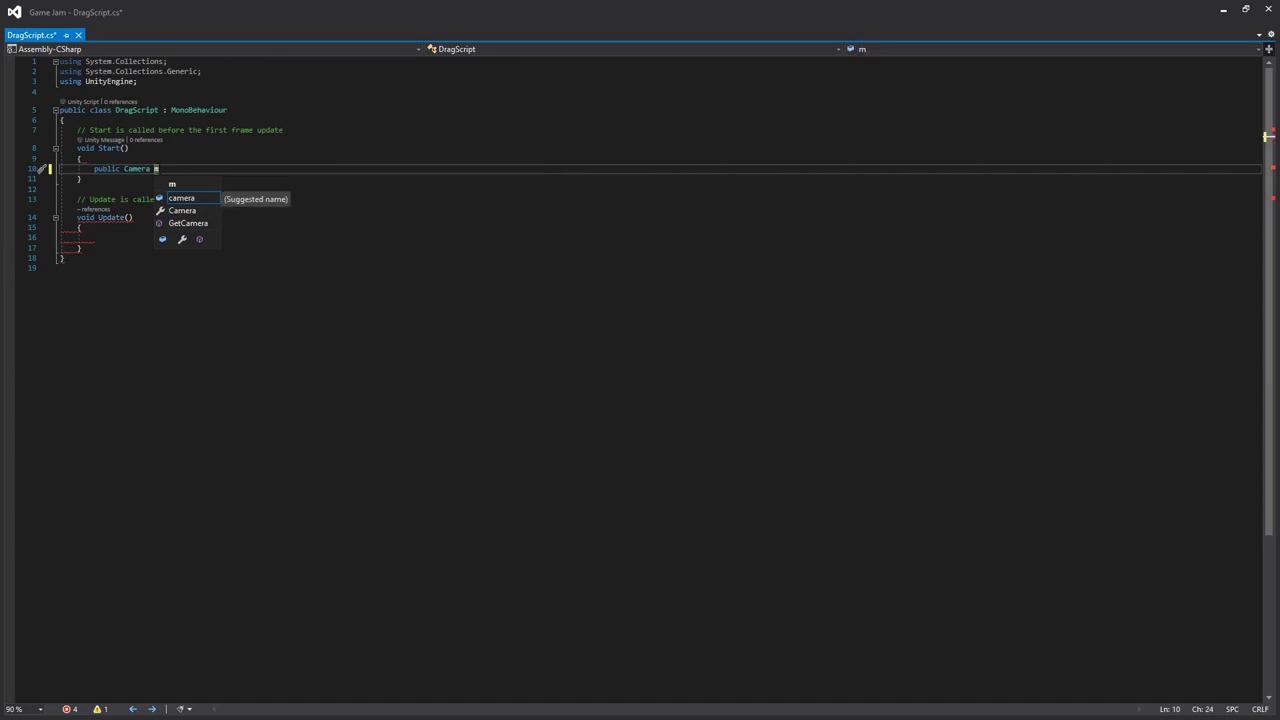
type("ain;")
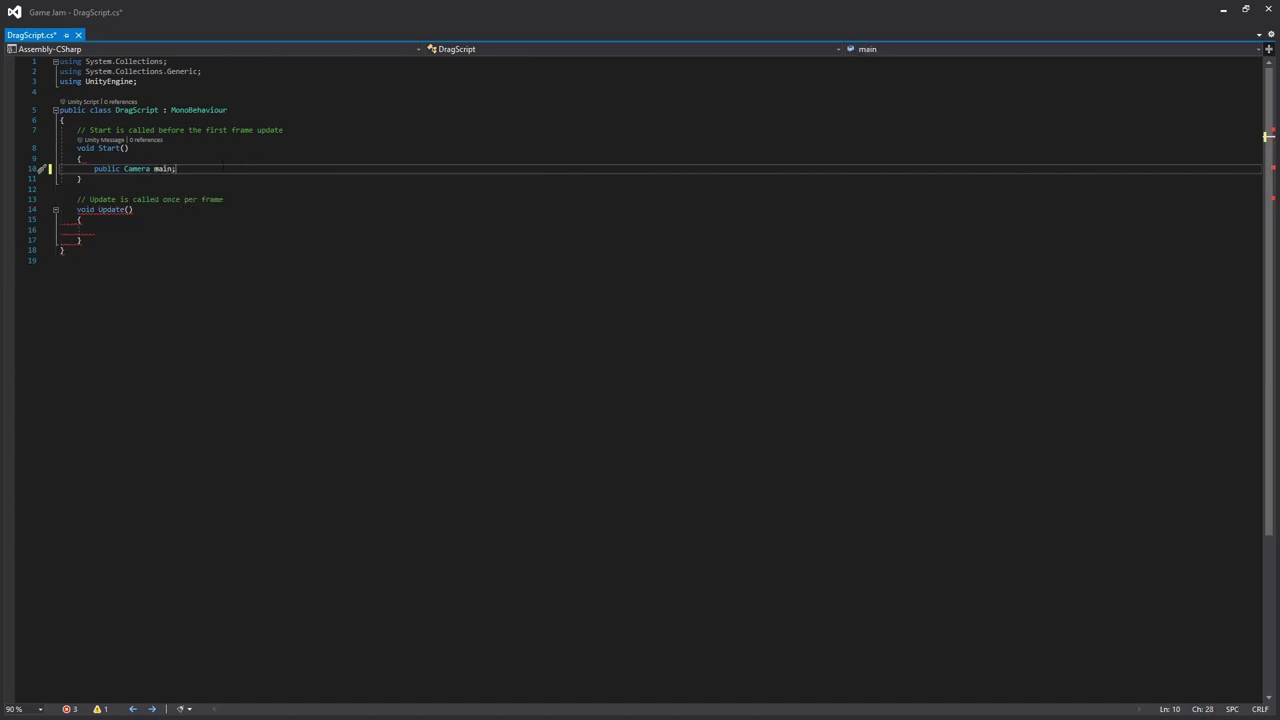
key("shift+Home")
key("ctrl+x")
left_click(123, 119)
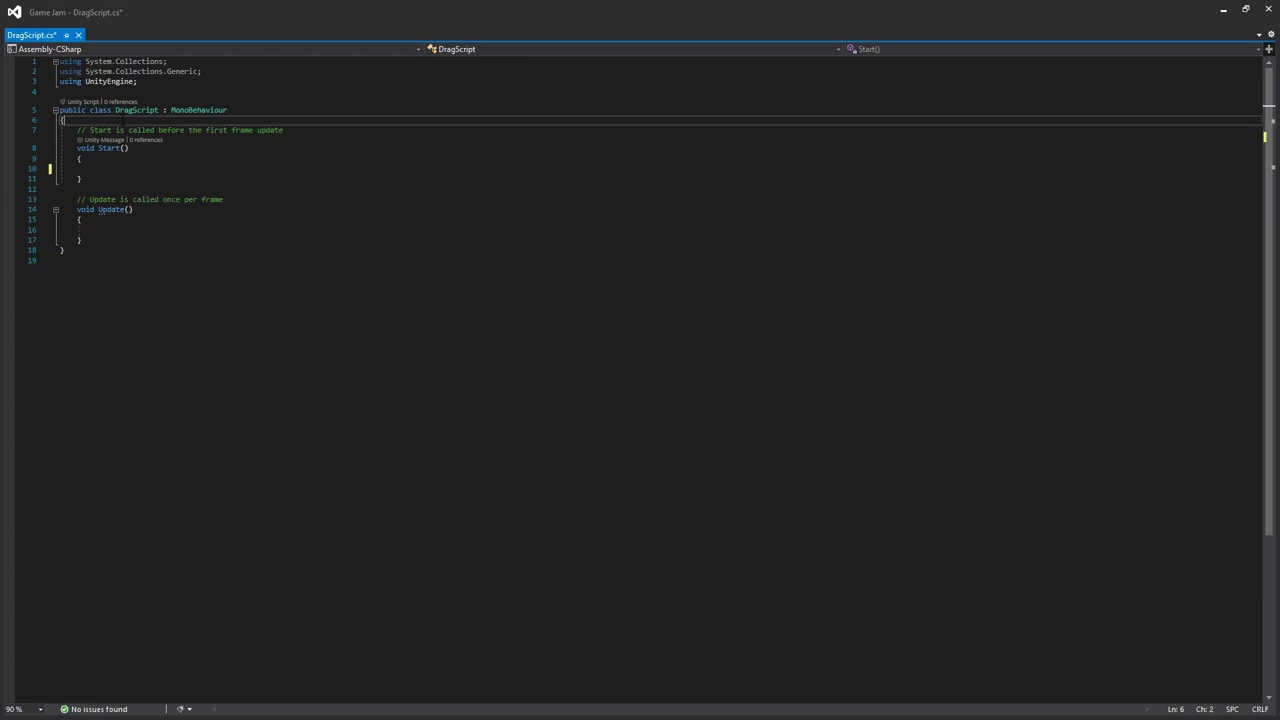
key("Return")
key("Return")
key("Up")
key("ctrl+v")
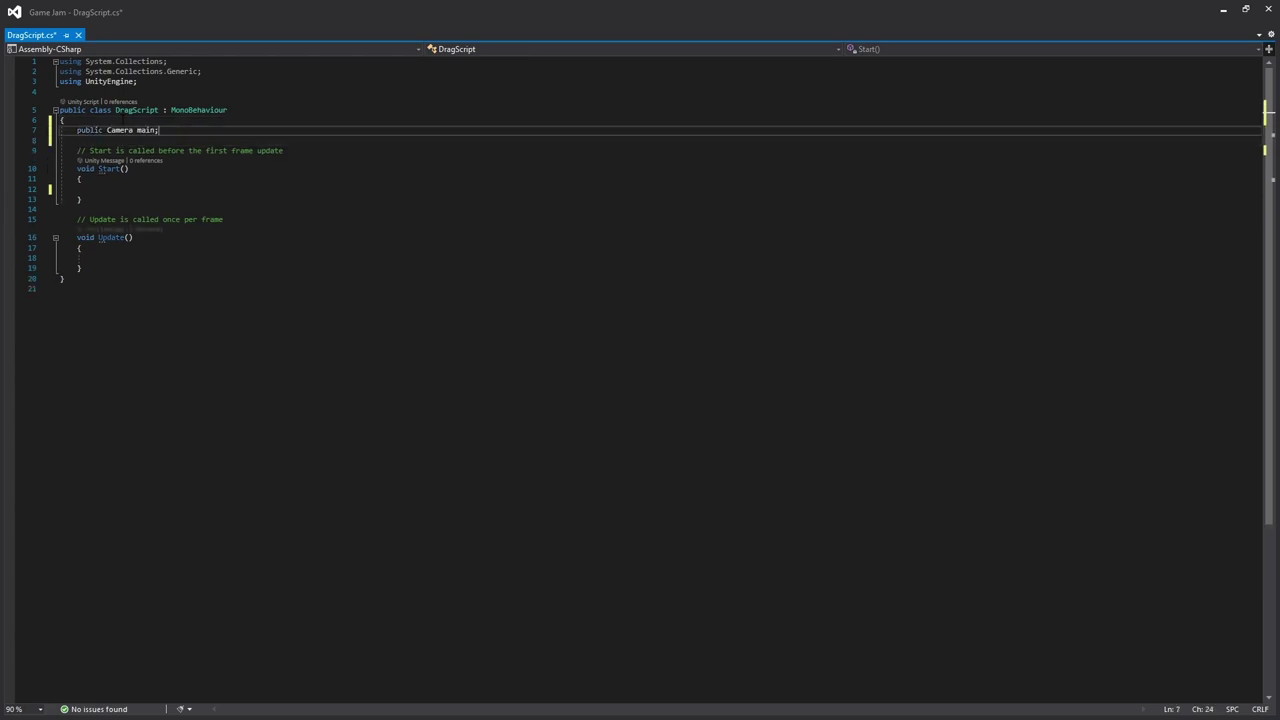
key("Return")
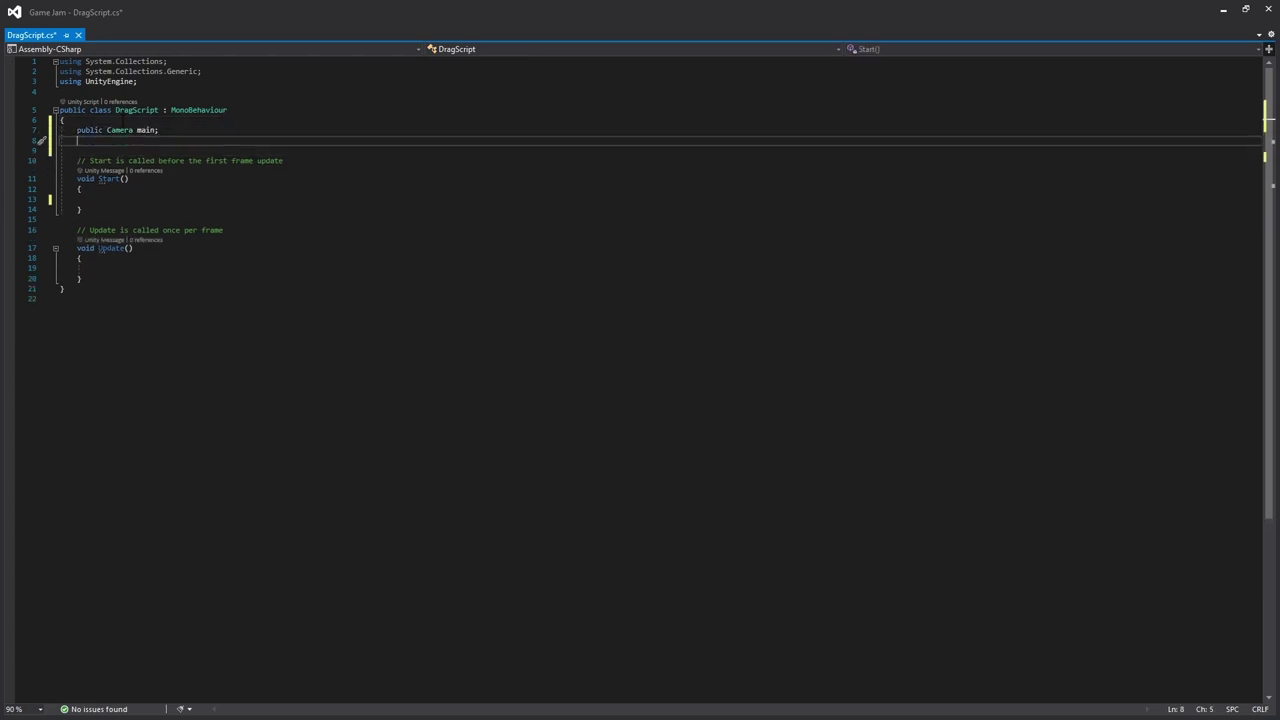
- Declare a 'Collider2D handleCollider;' field below the Camera field
type("col")
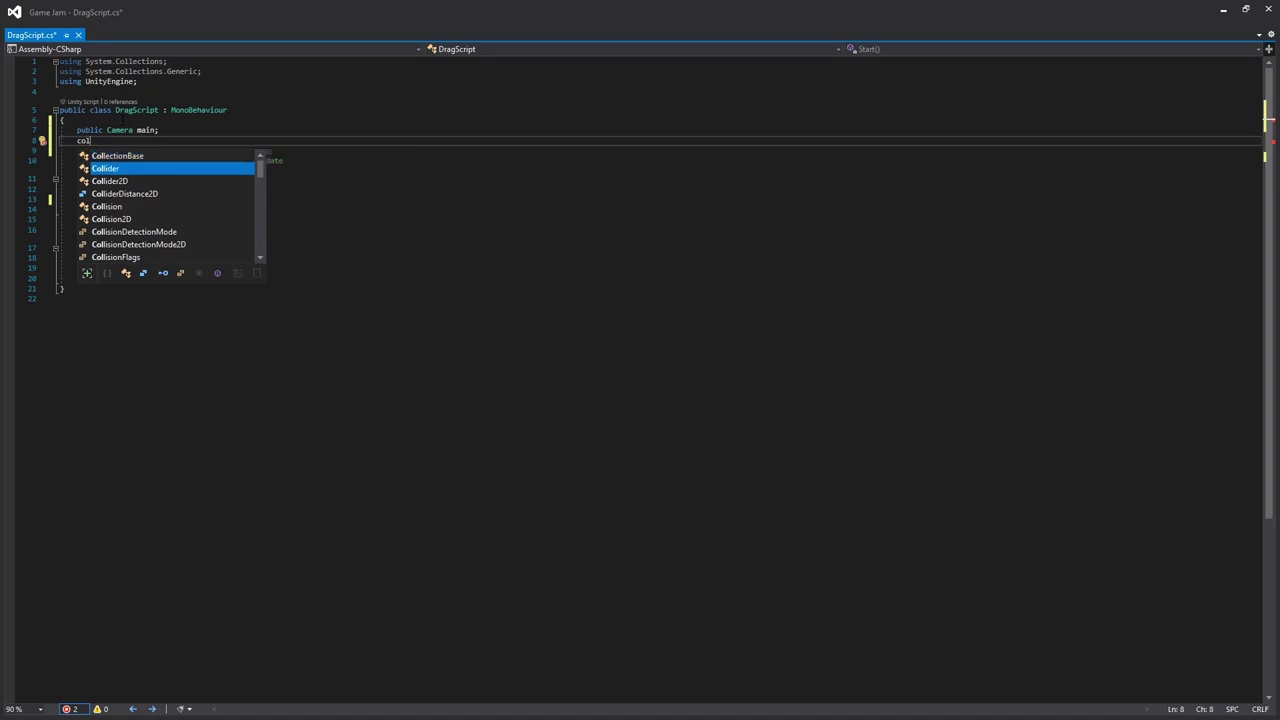
key("Down")
key("Tab")
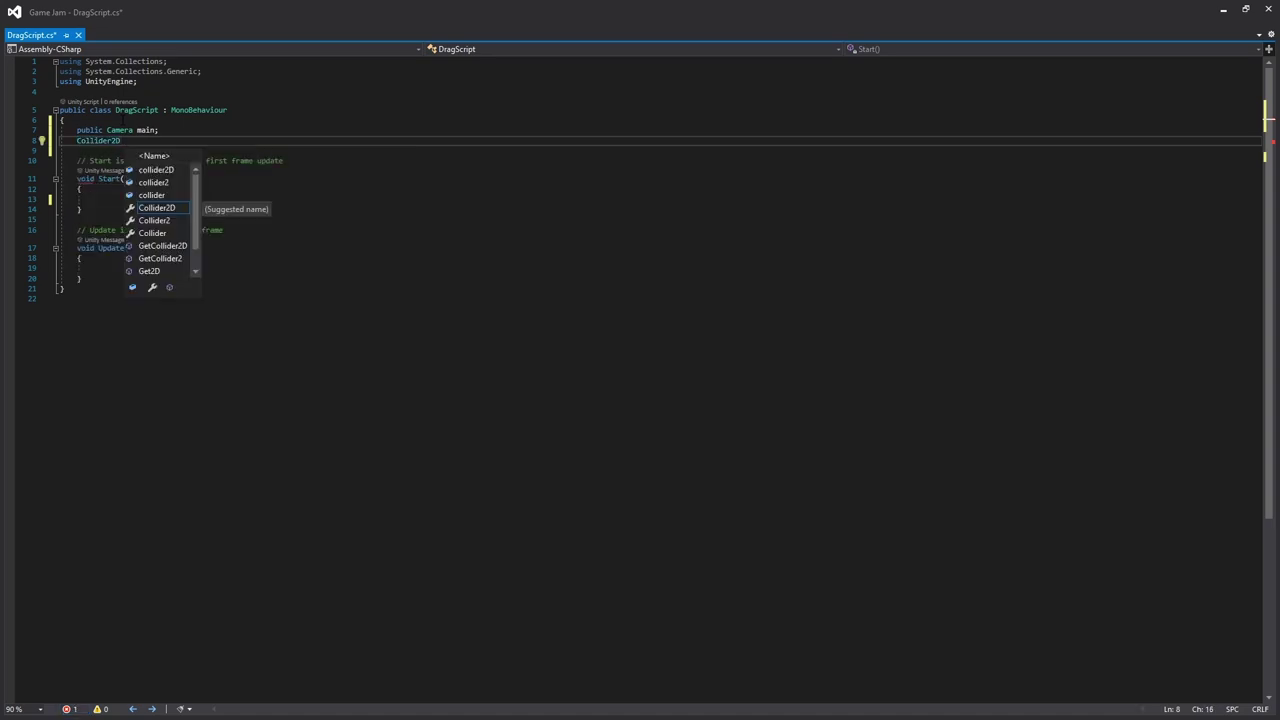
type("handleCo")
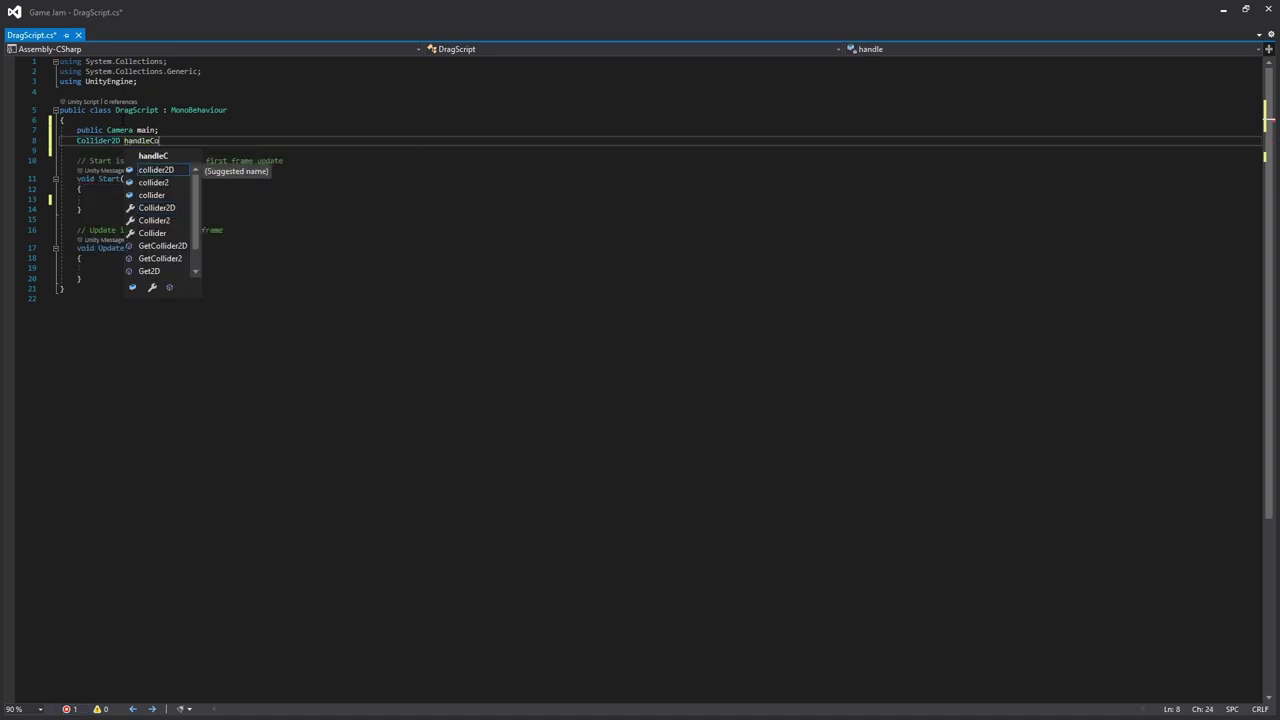
type("llider;")
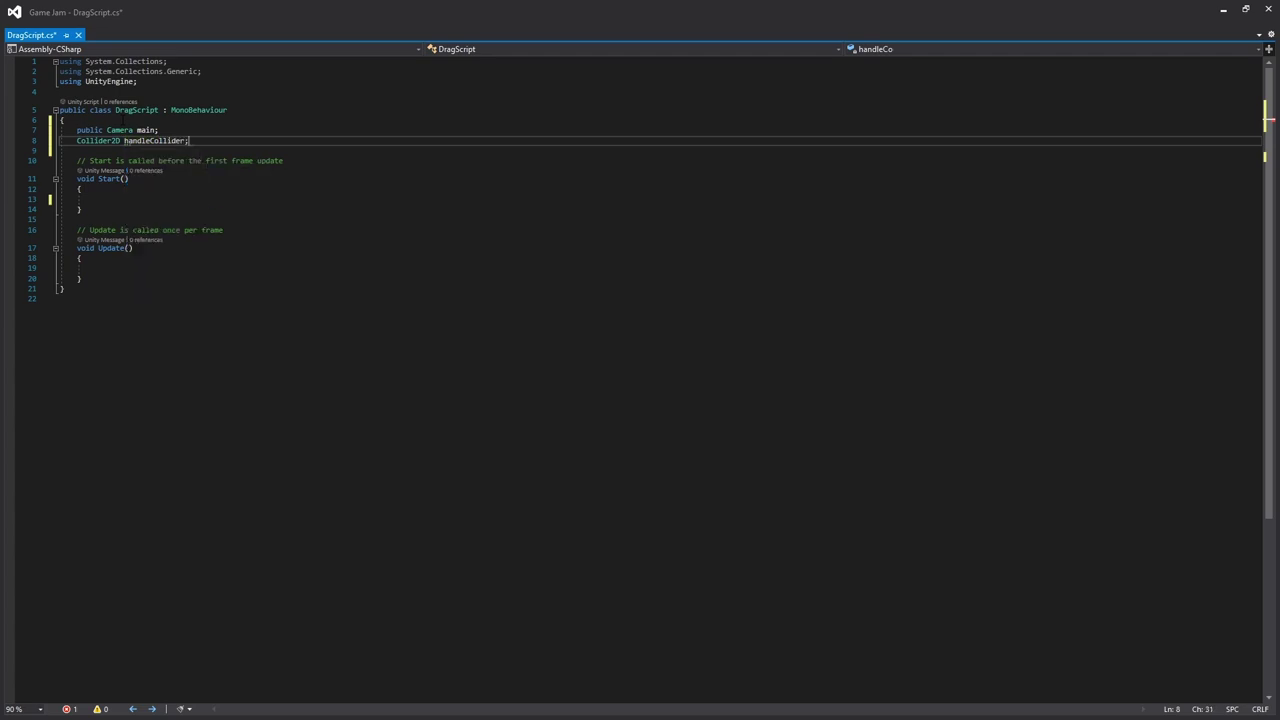
- In Start(), assign handleCollider = this.gameObject.GetComponent<Collider2D>();
left_click(157, 199)
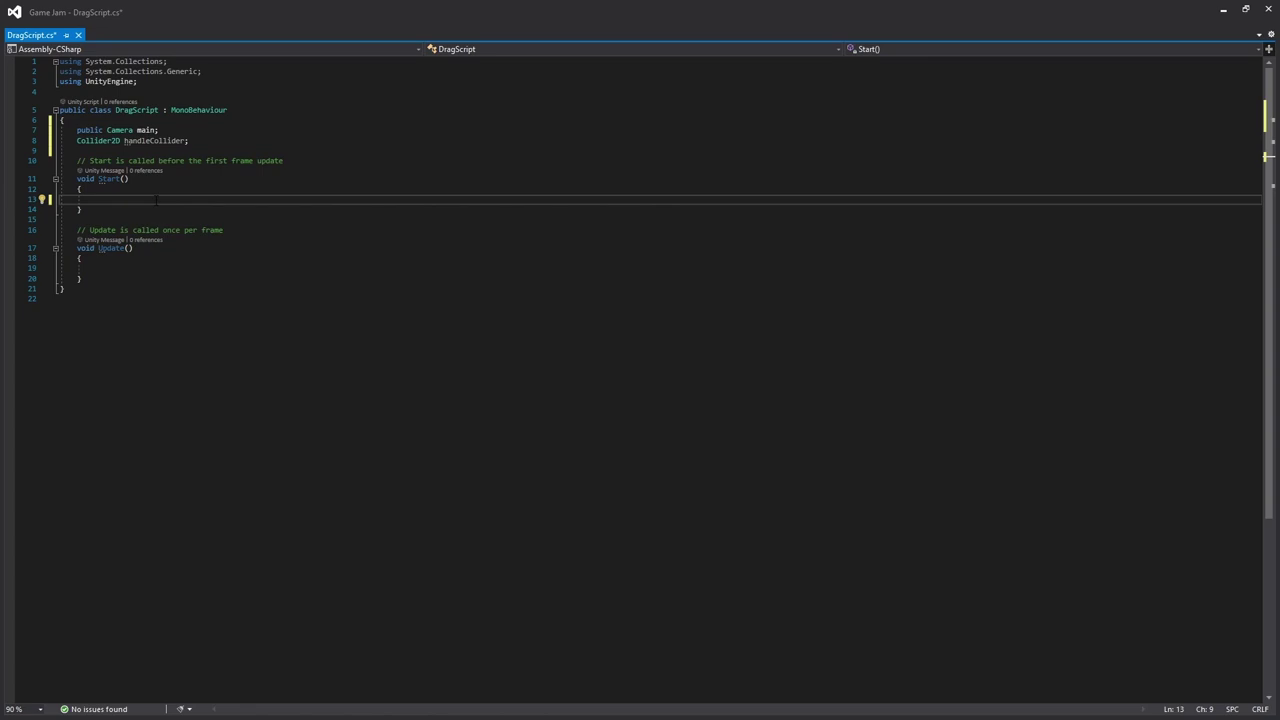
type("hand")
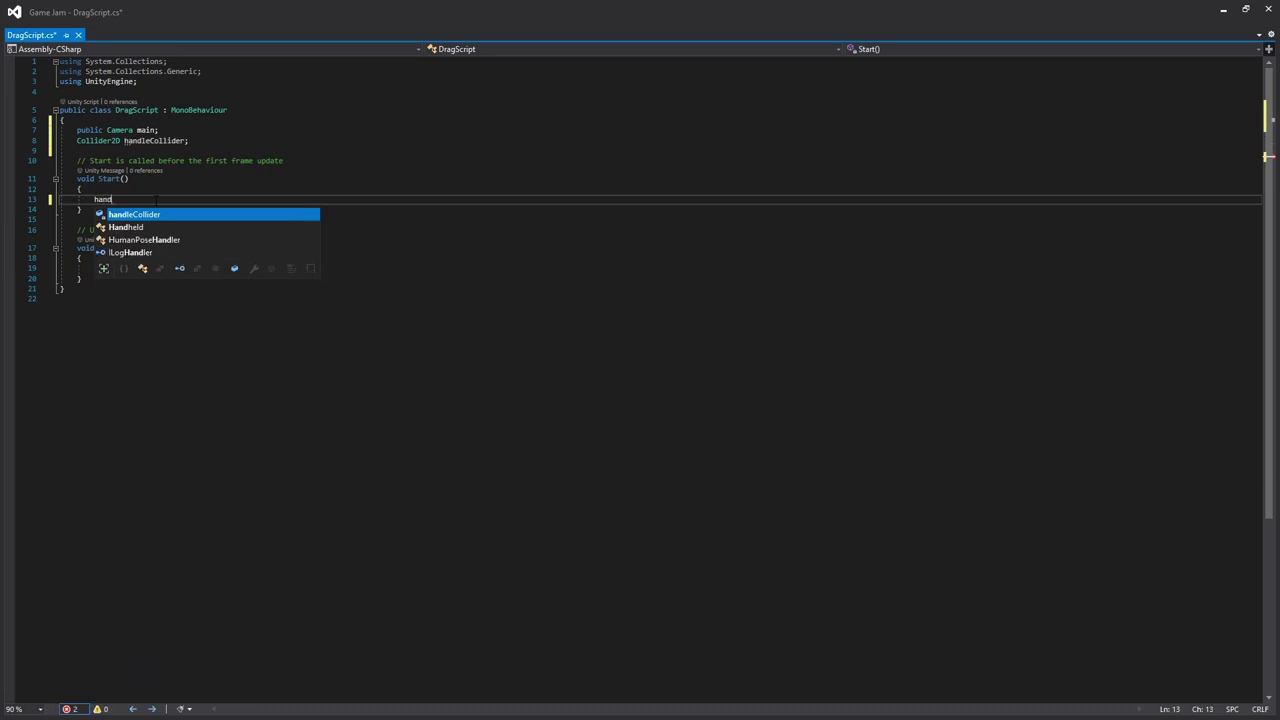
key("Tab")
type("=")
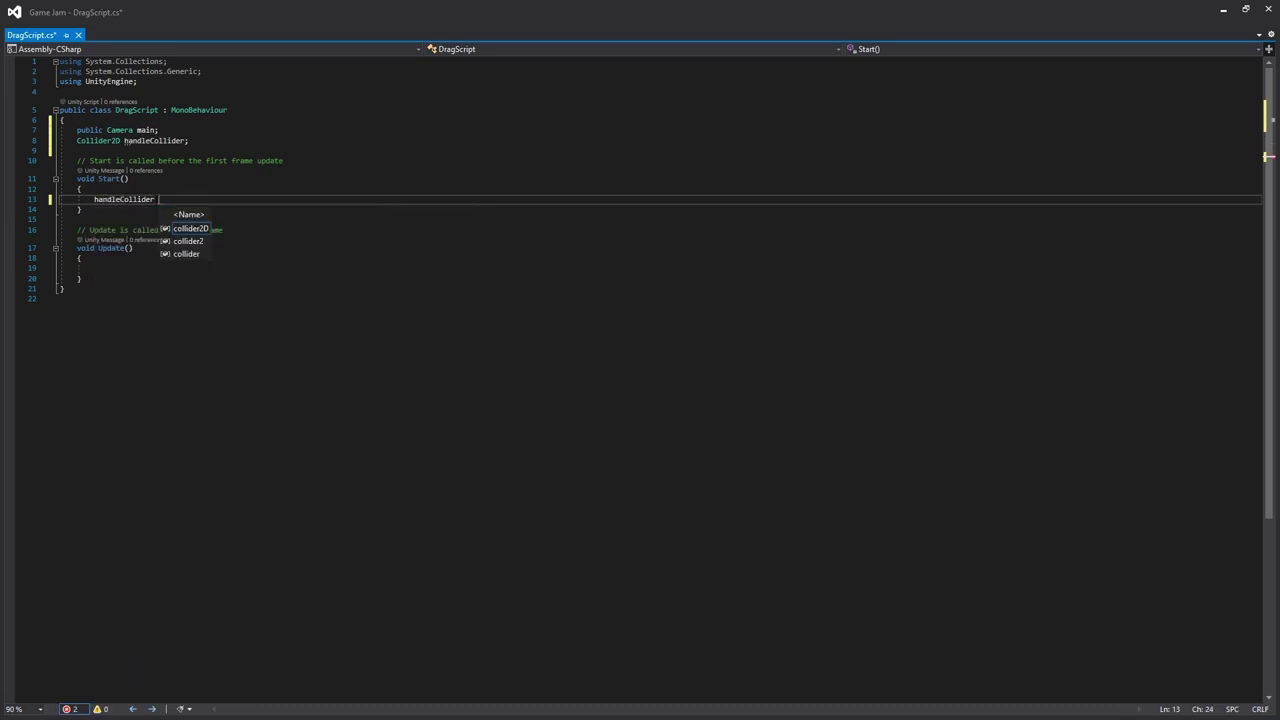
type(" this.ga")
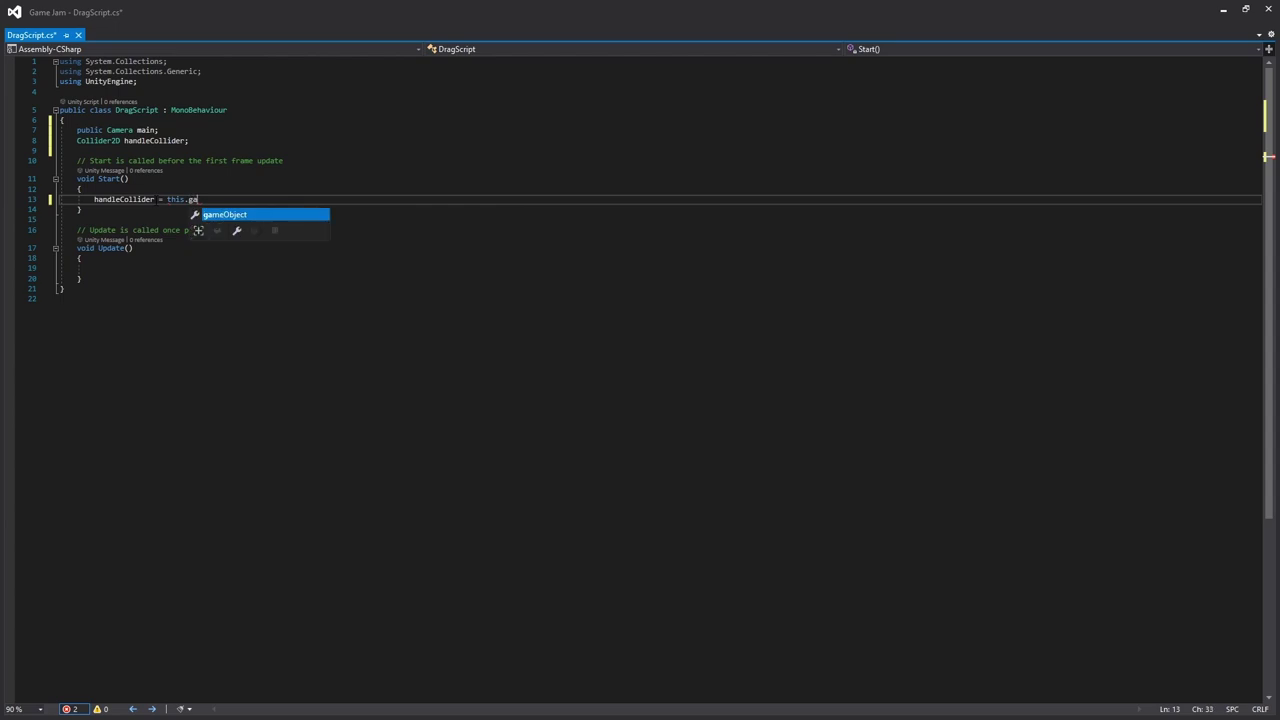
key("Tab")
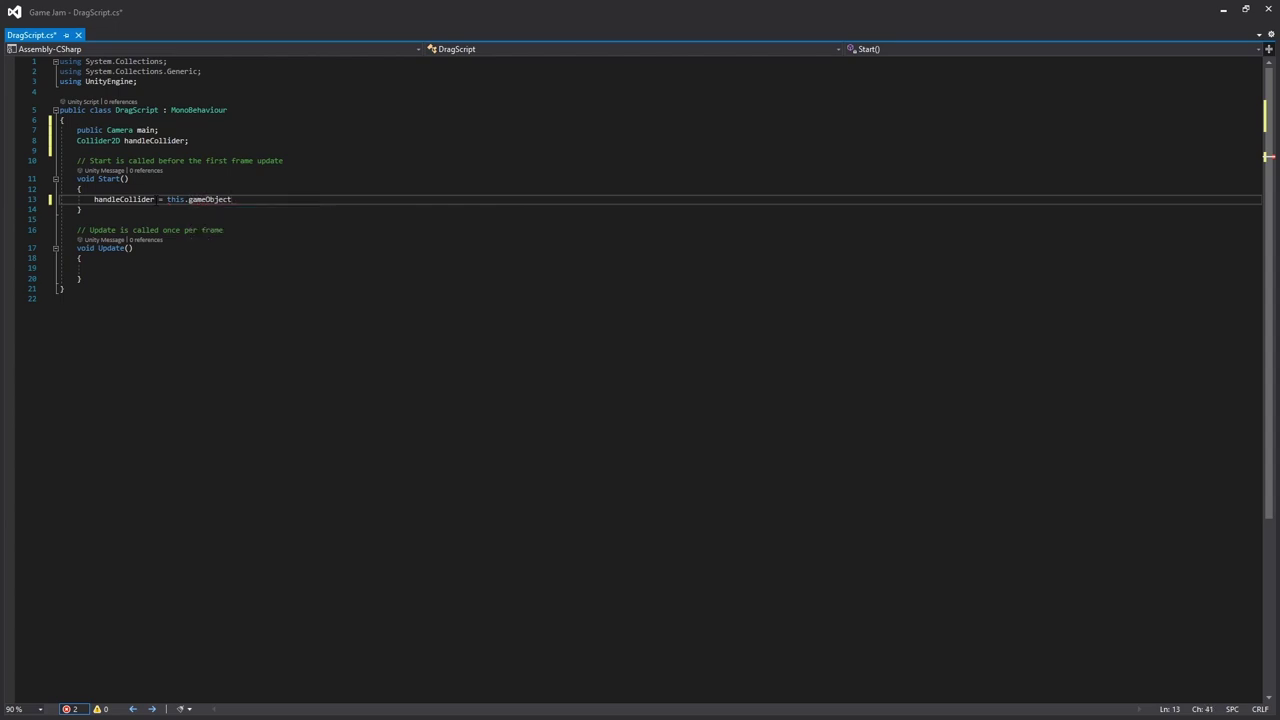
type(".get")
key("Tab")
type("<coolid")
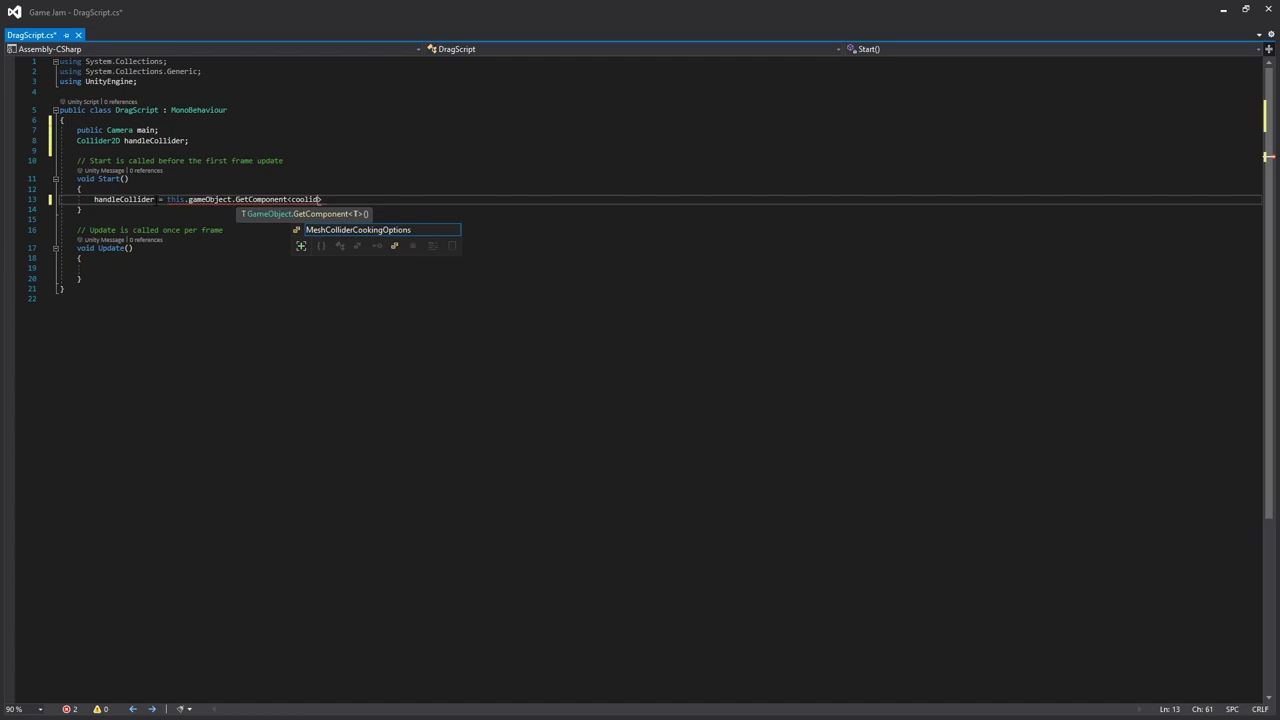
key("BackSpace")
key("BackSpace")
key("BackSpace")
key("BackSpace")
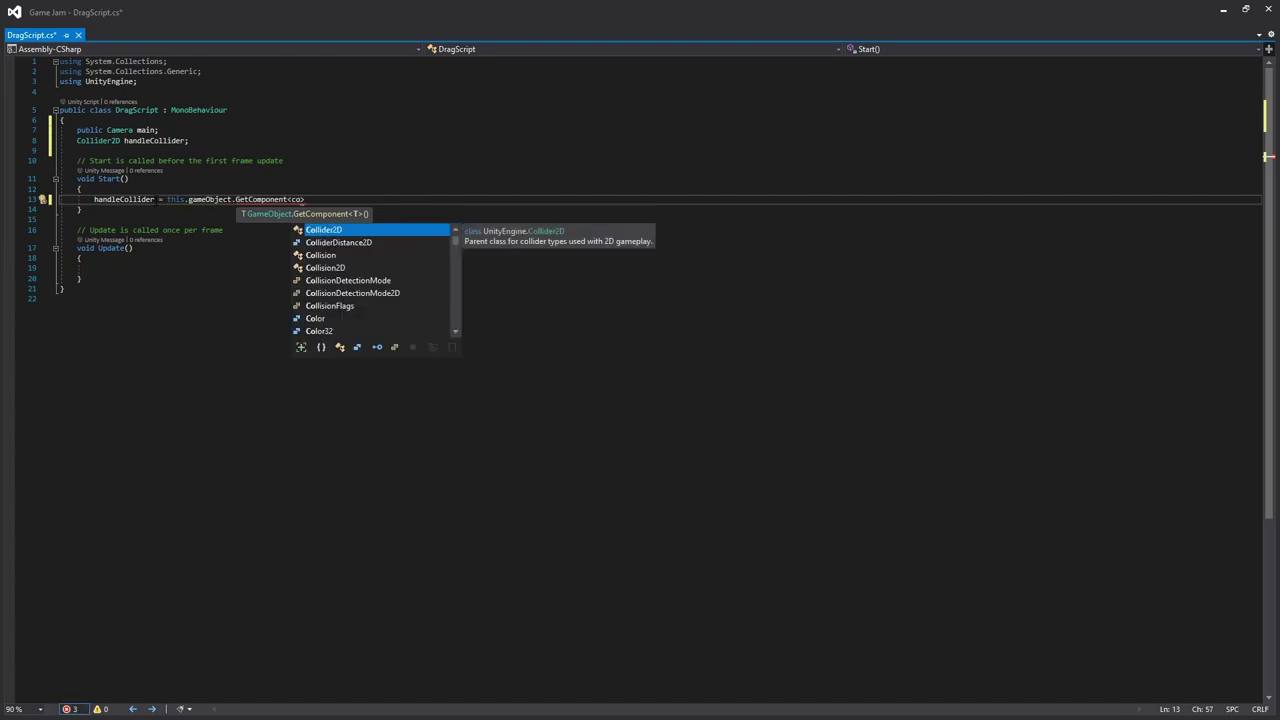
type("ll")
key("Tab")
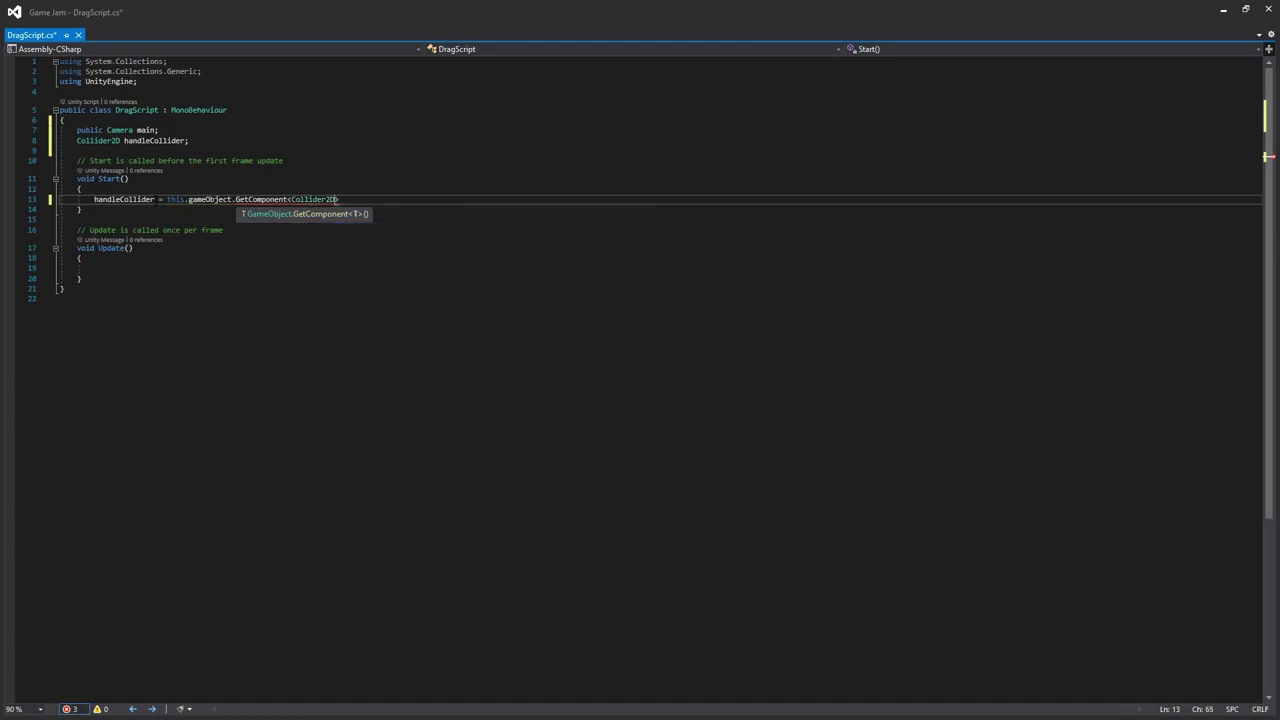
type(">(")
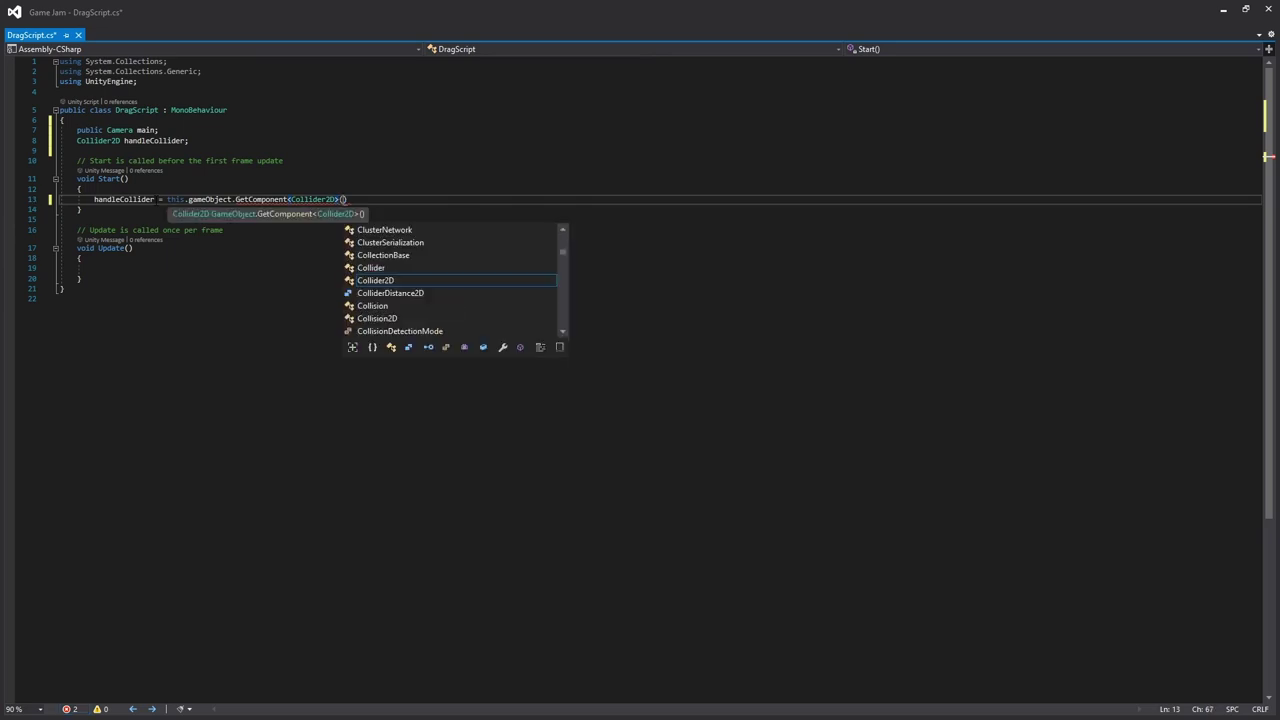
type(");")
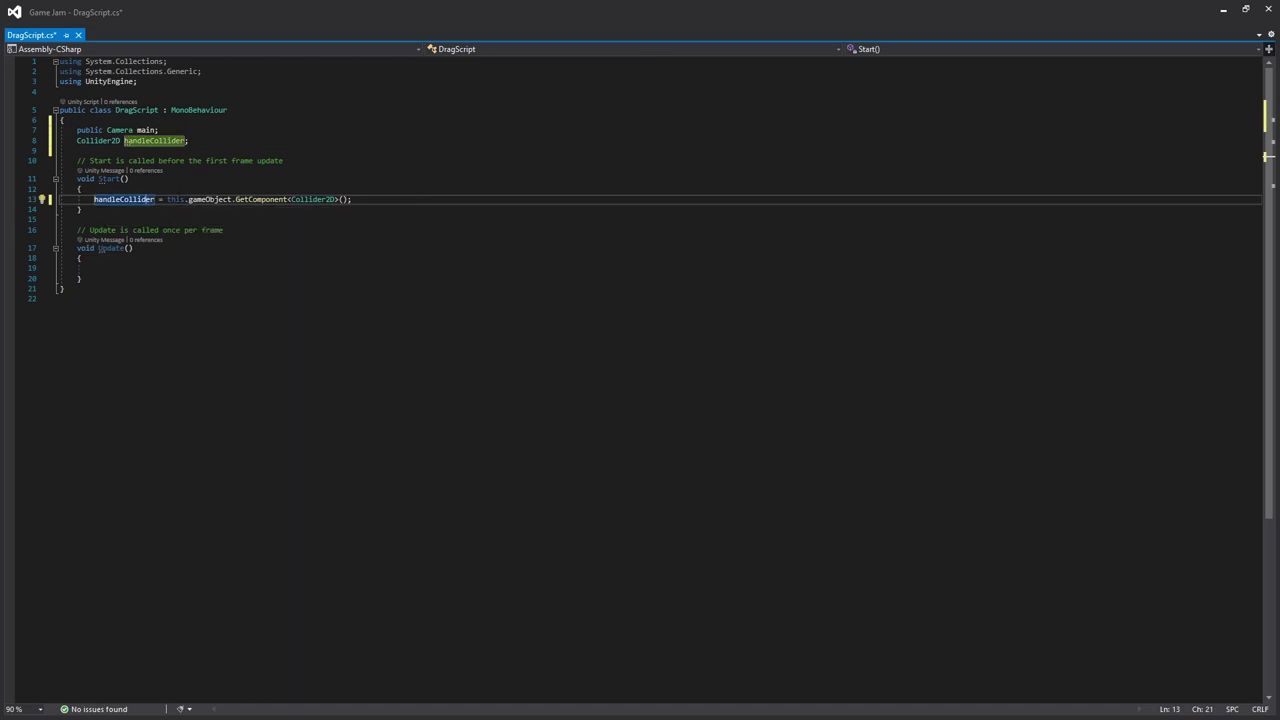
left_click_drag(94, 199, 150, 199)
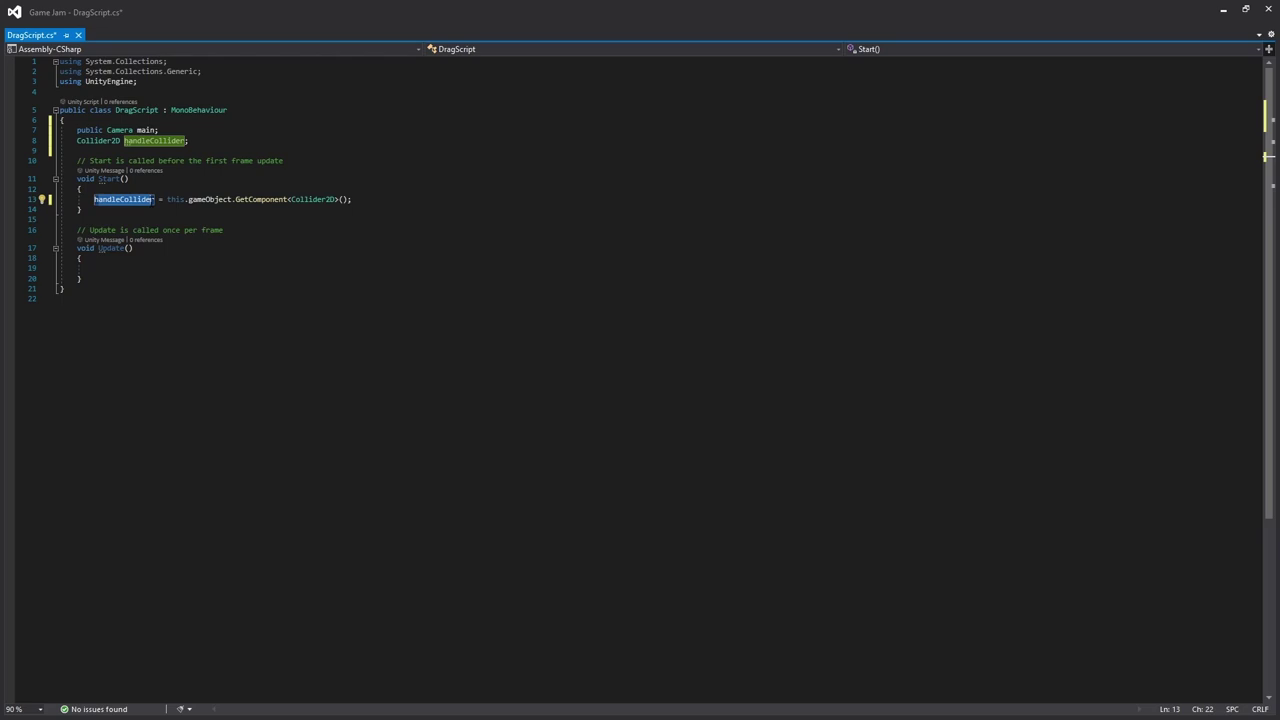
left_click(181, 248)
left_click(177, 268)
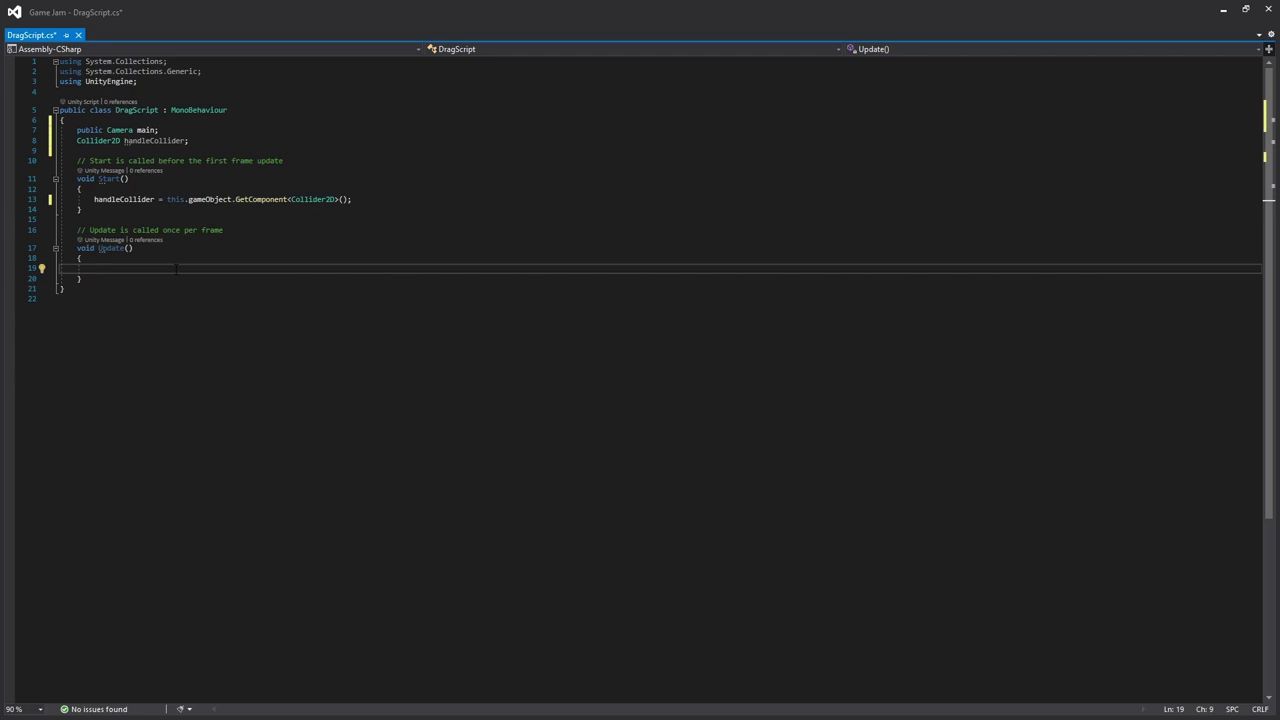
- In Update(), add an if (Input.GetMouseButton(0)) statement with an empty braced block
type("if(")
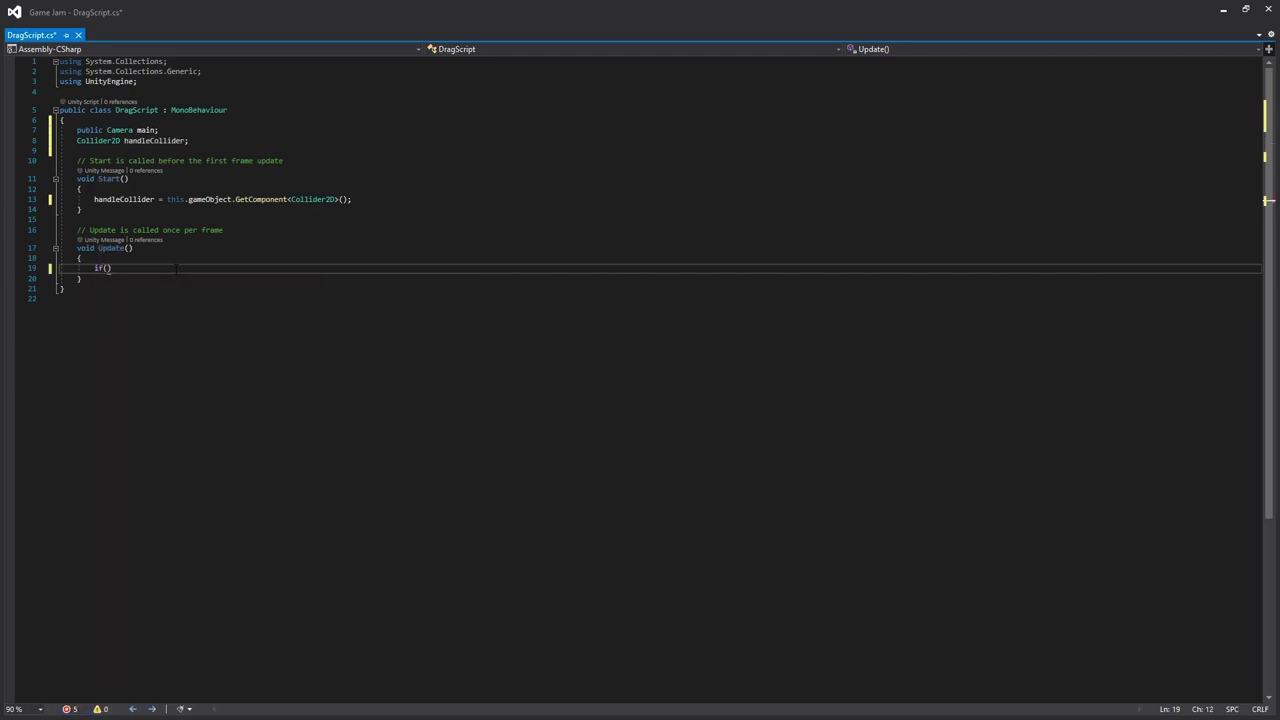
type("Input")
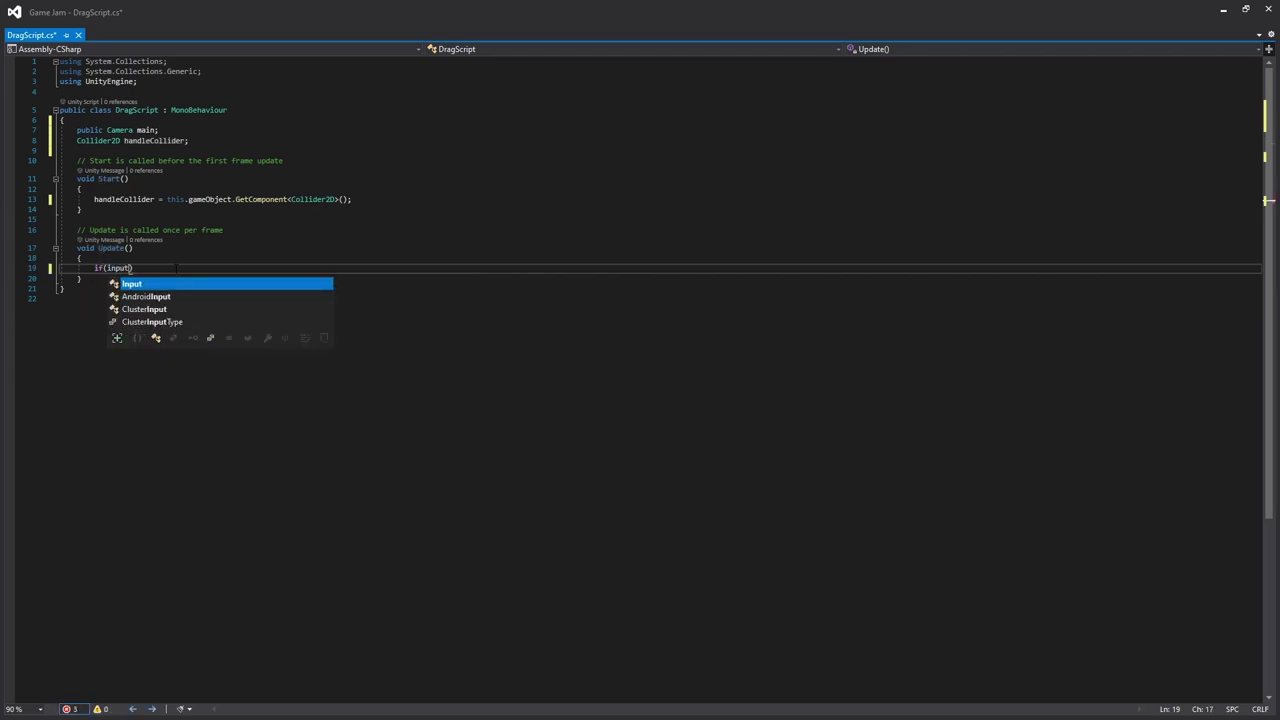
type(".get")
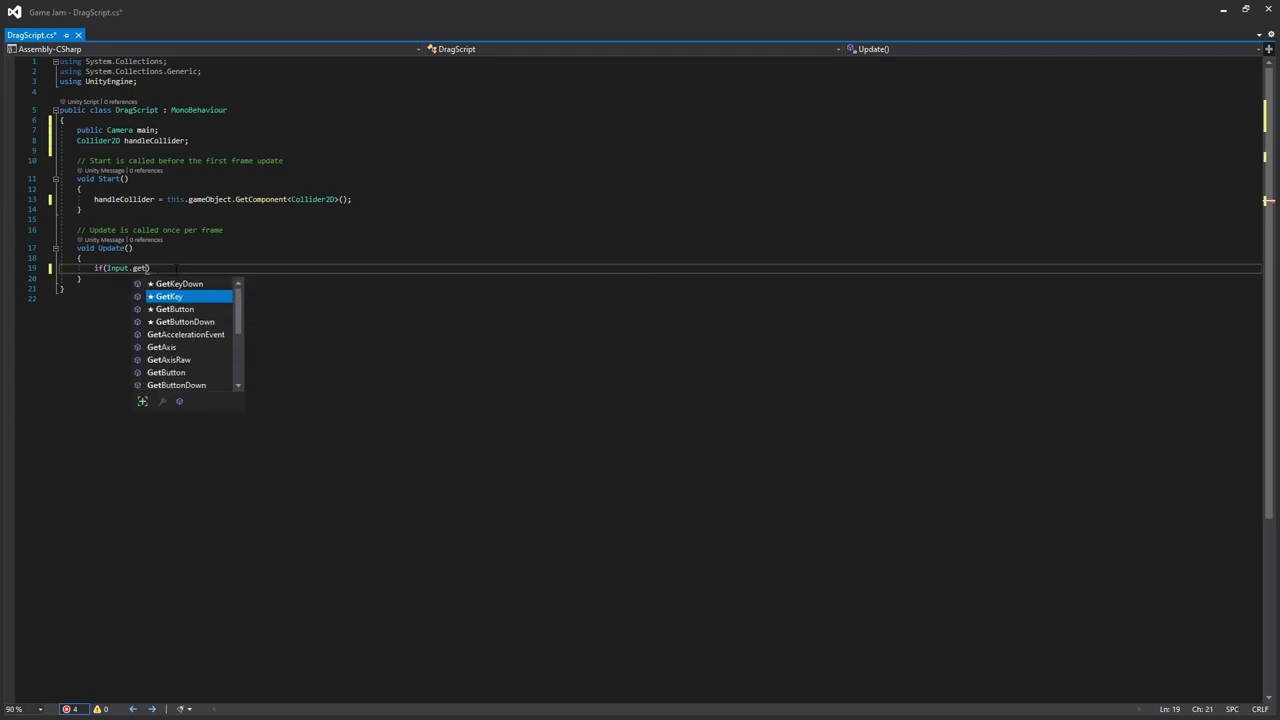
key("Down")
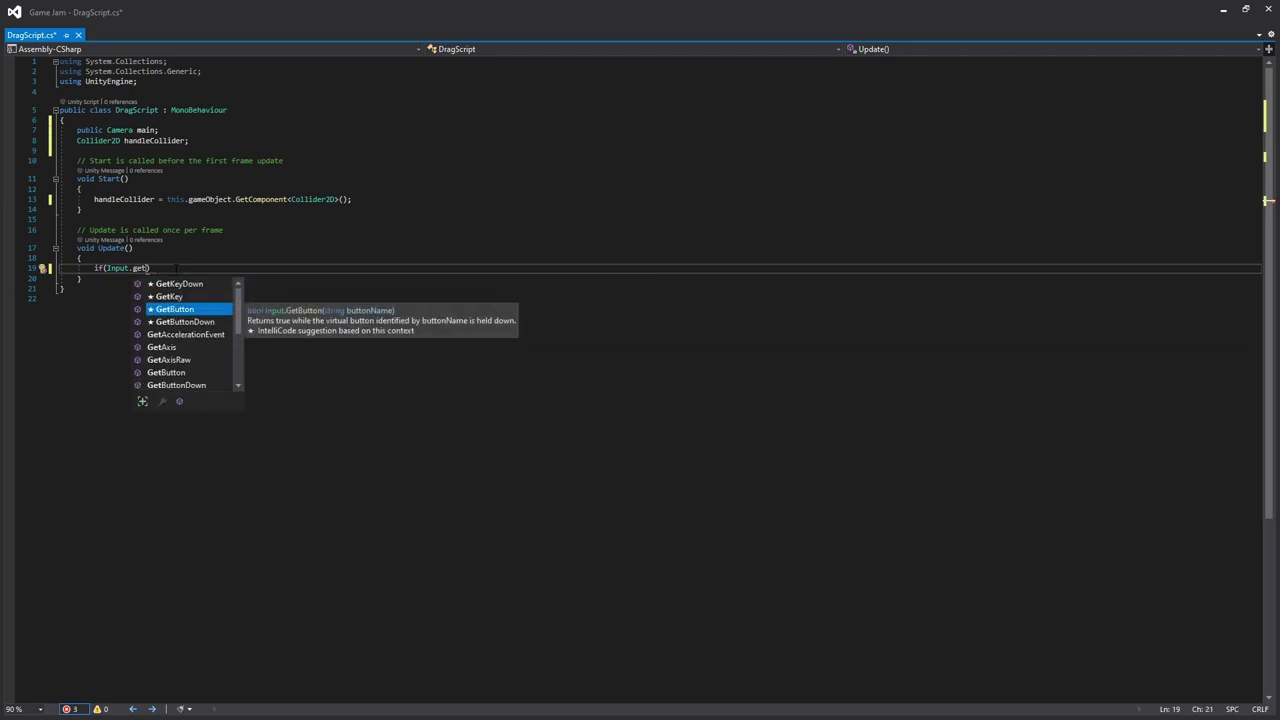
type("mou")
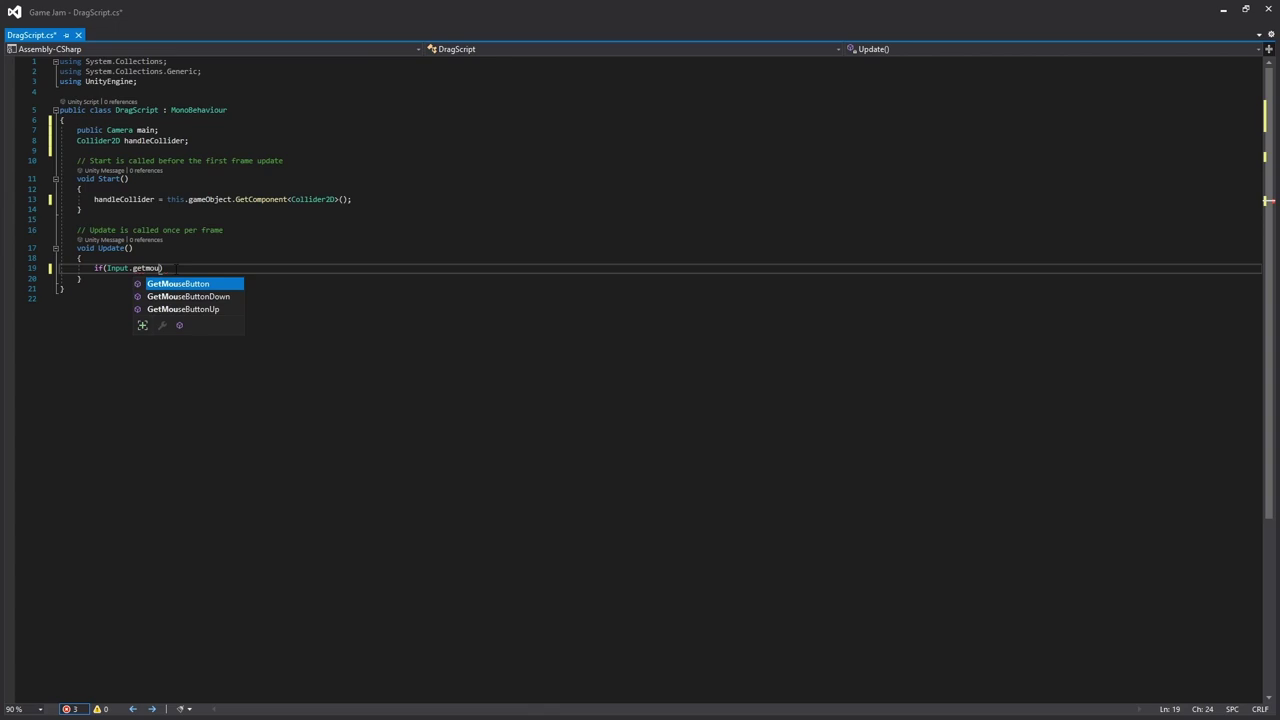
type("(")
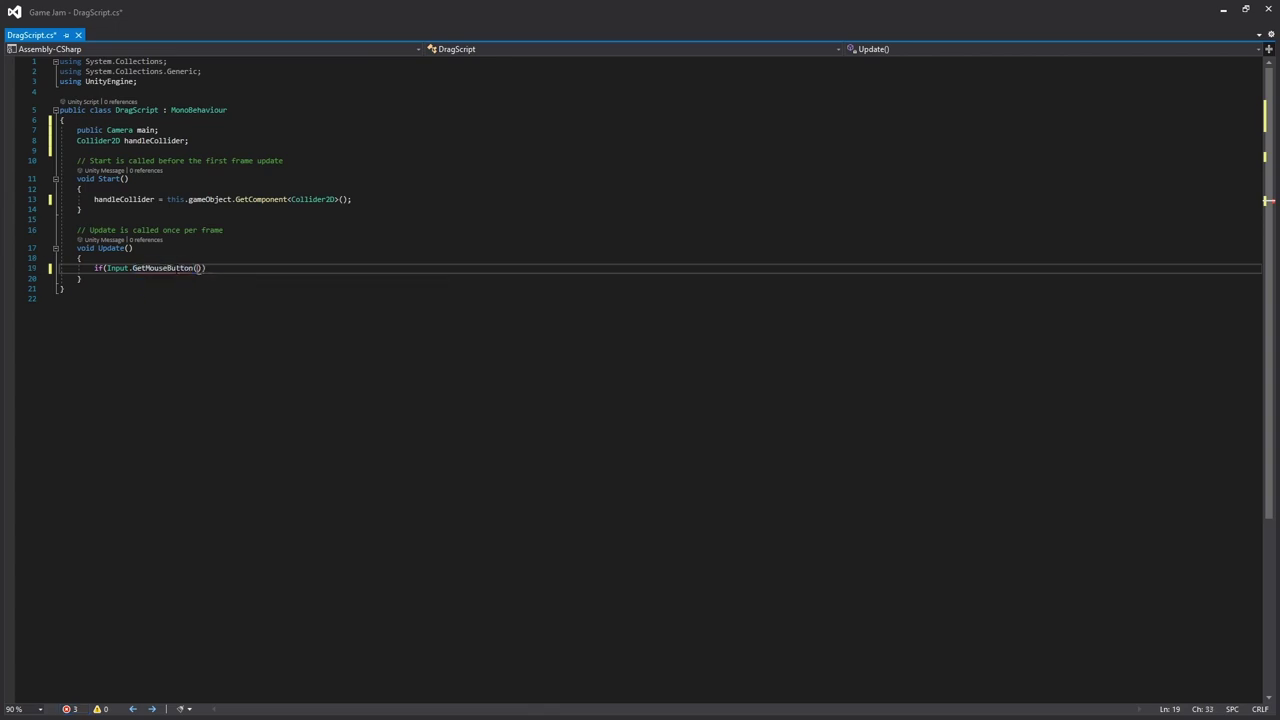
type("0")
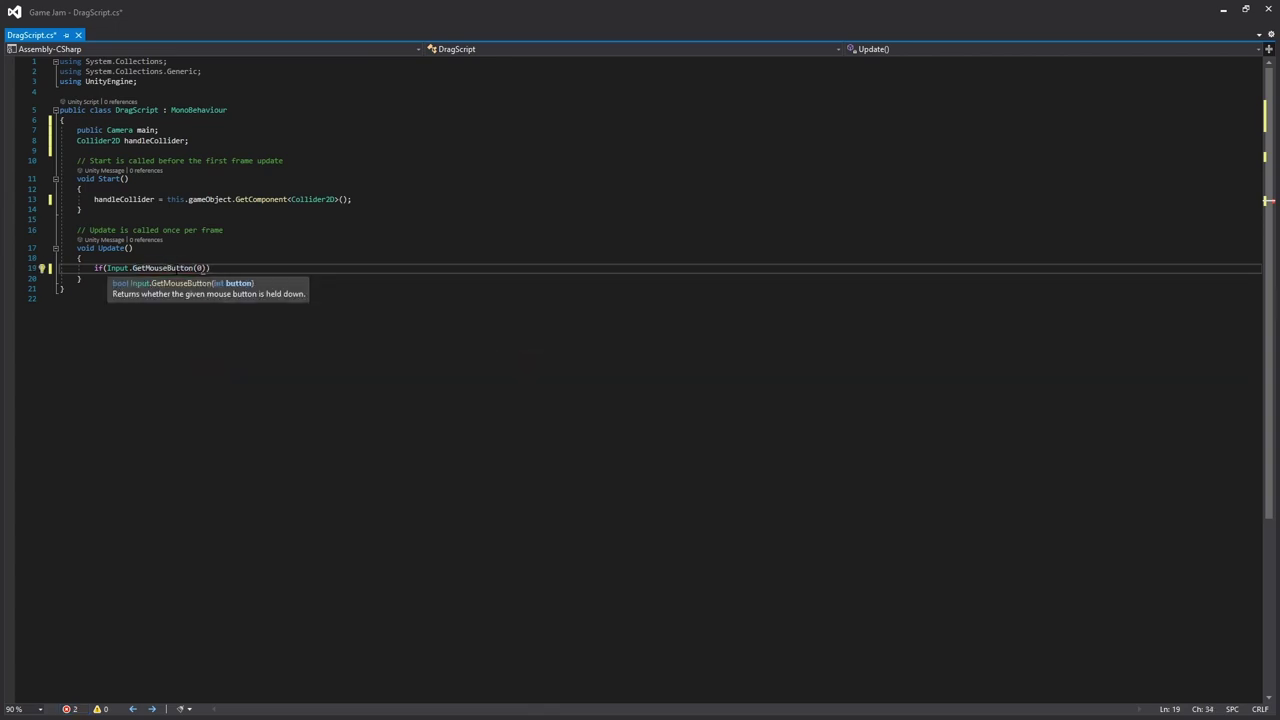
type("))")
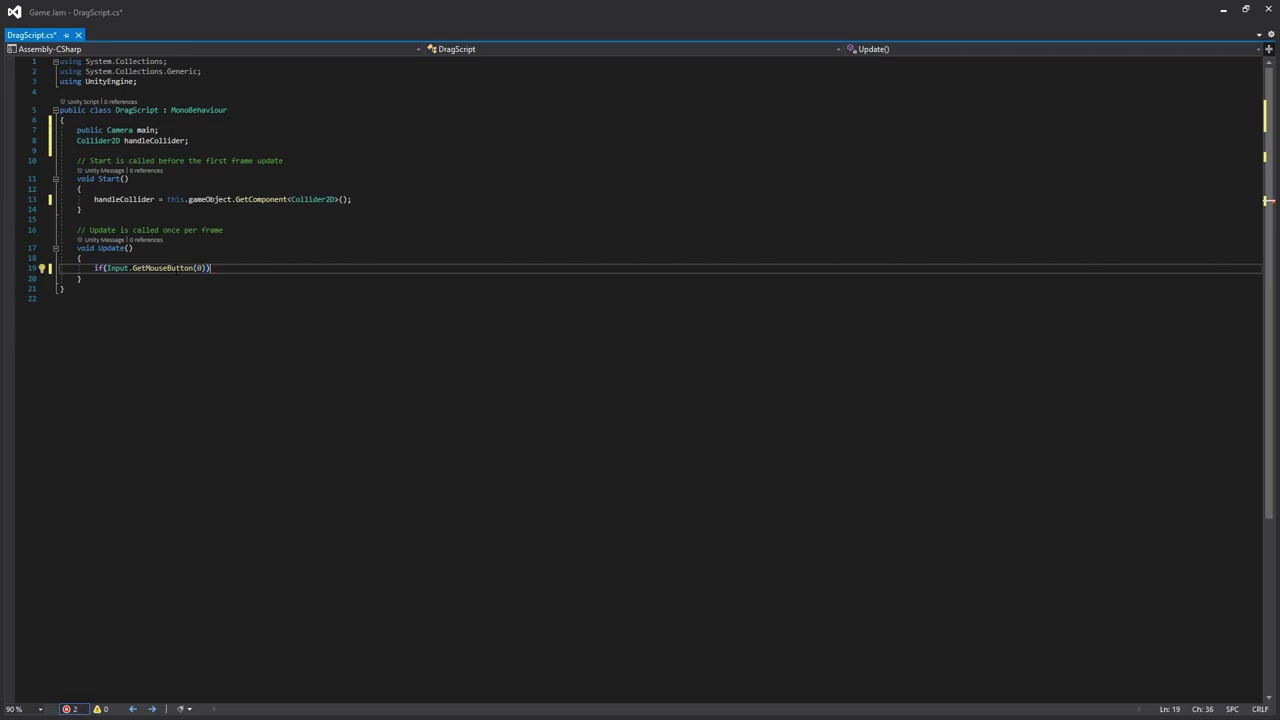
type("{")
key("Return")
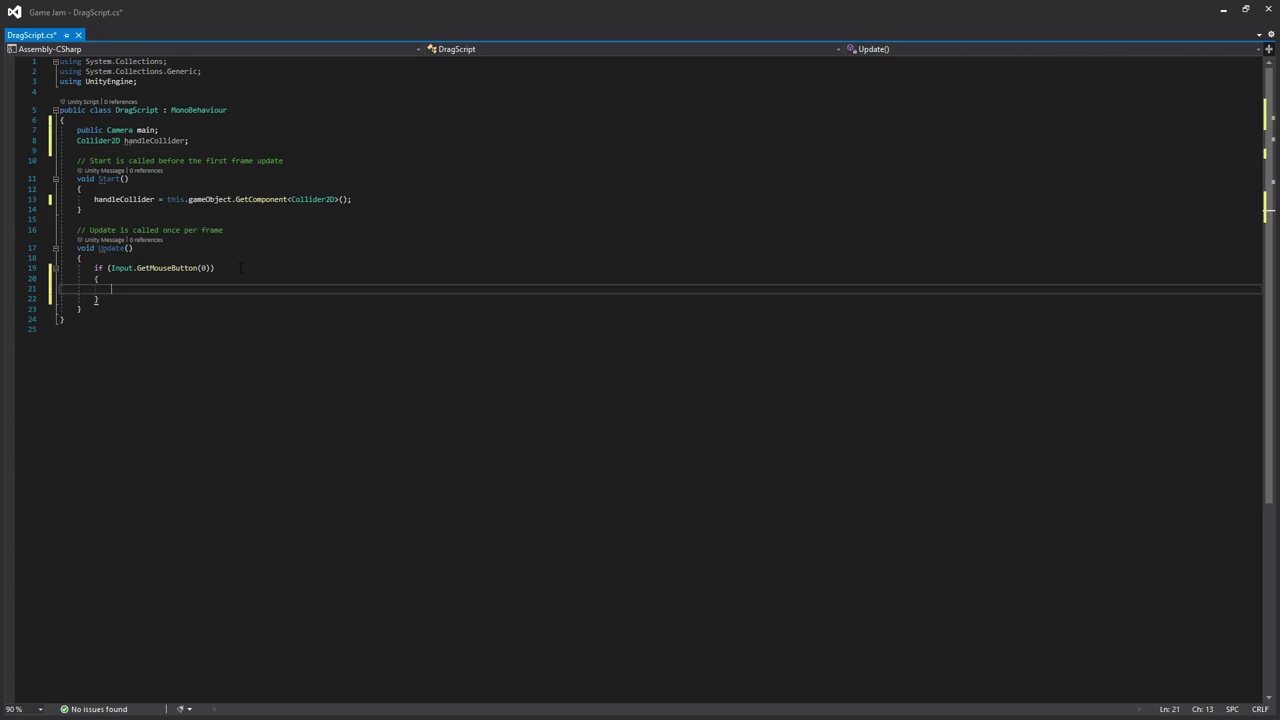
- Begin 'Vector2 mousePos = mainCam' and rename the Camera field to mainCam
type("vec")
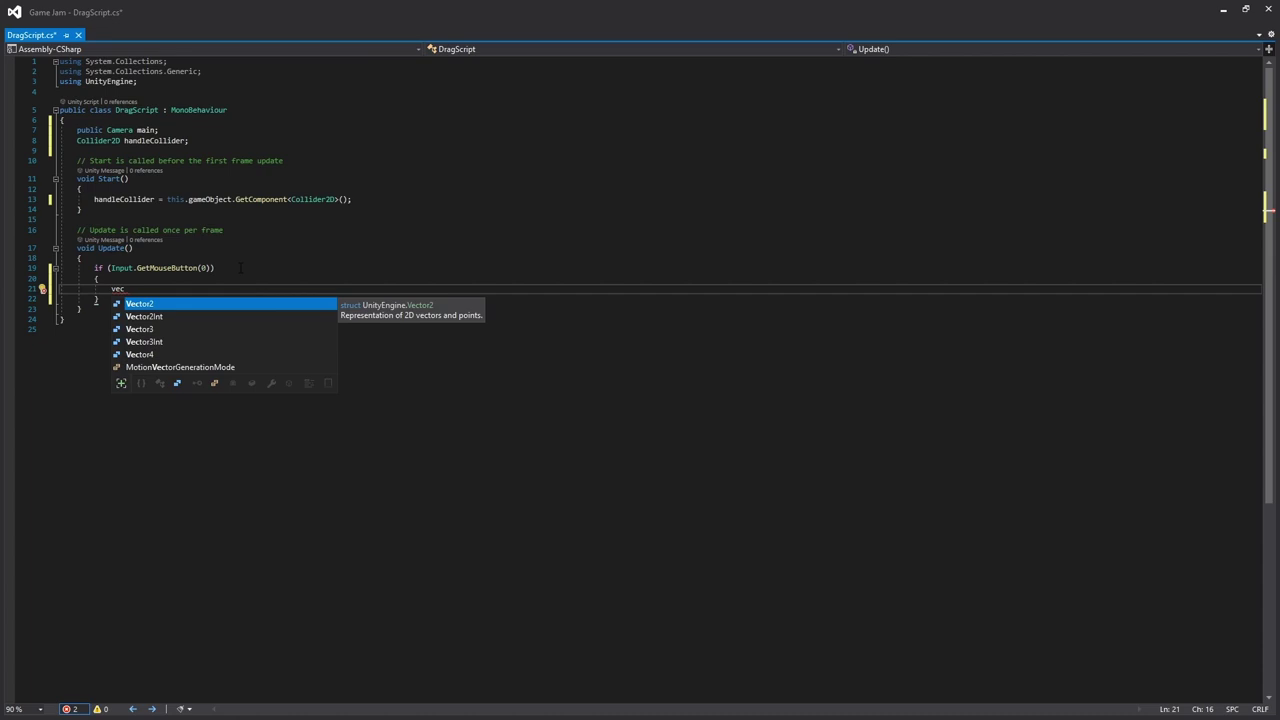
key("Tab")
type("mouse")
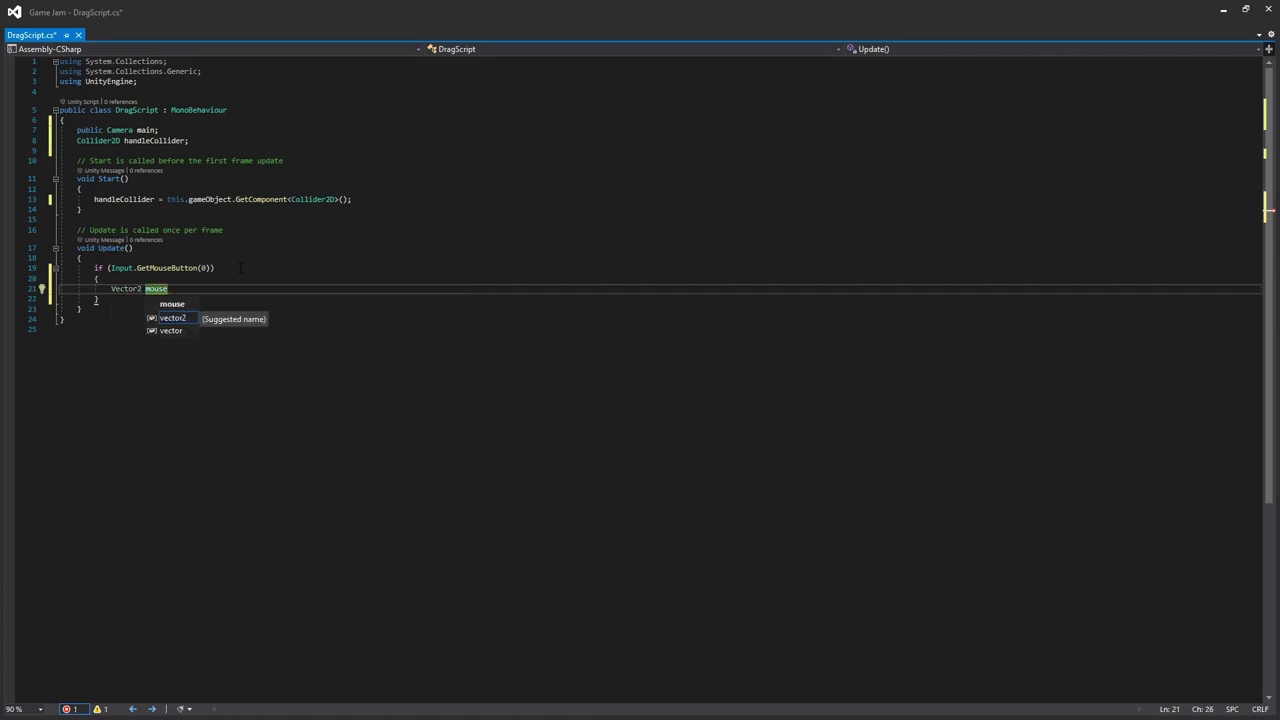
type("Pos ")
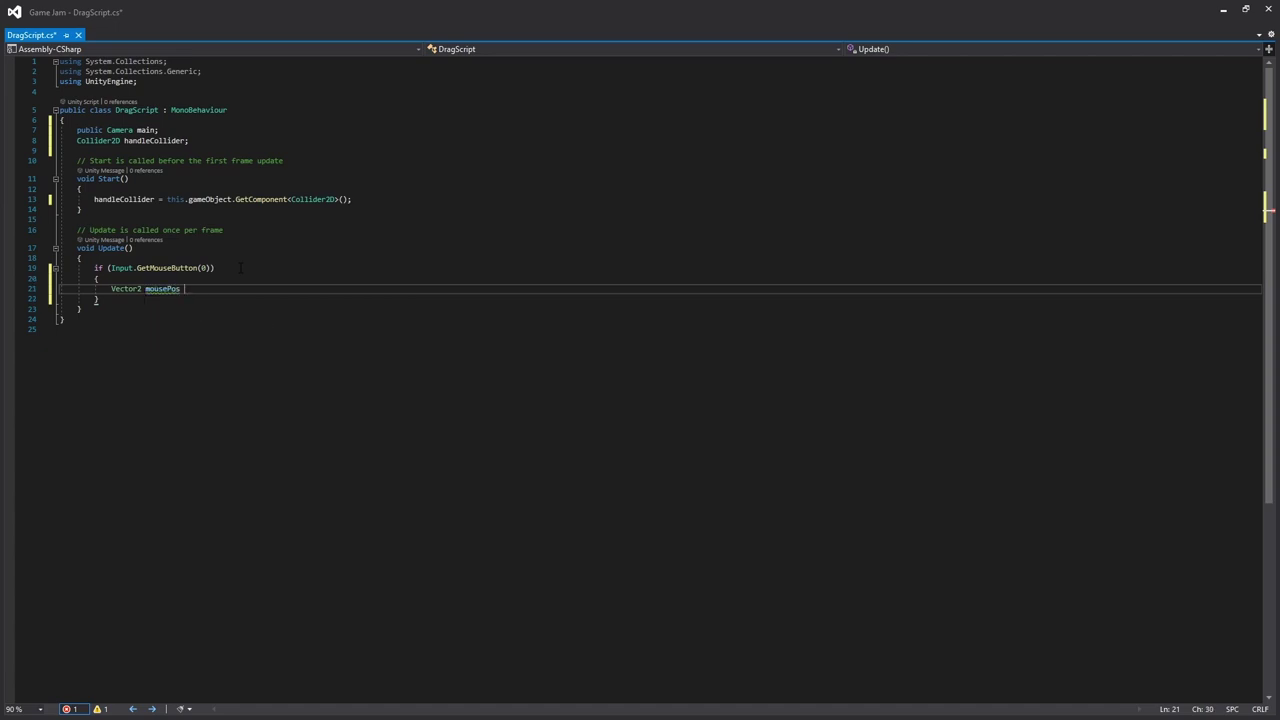
type("= mainCam")
left_click(155, 130)
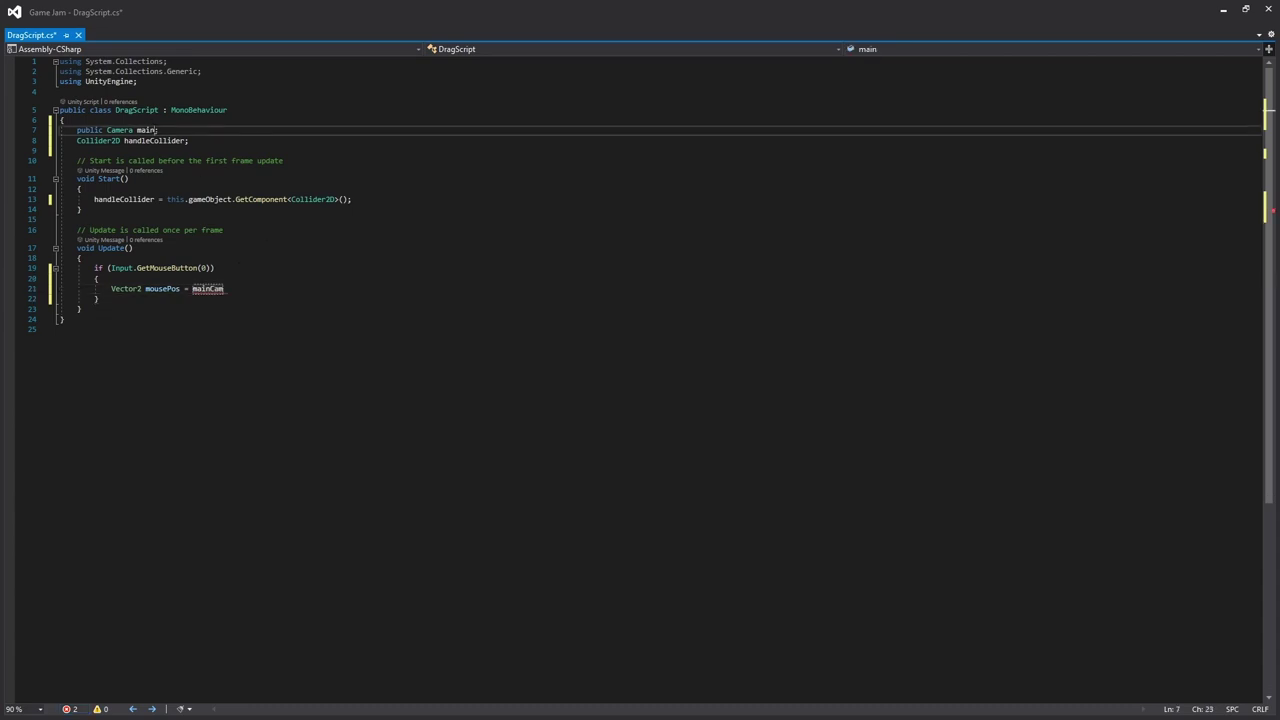
type("Cam")
left_click(254, 292)
- Complete the line as mainCam.ScreenToWorldPoint(Input.mousePosition)
type(".")
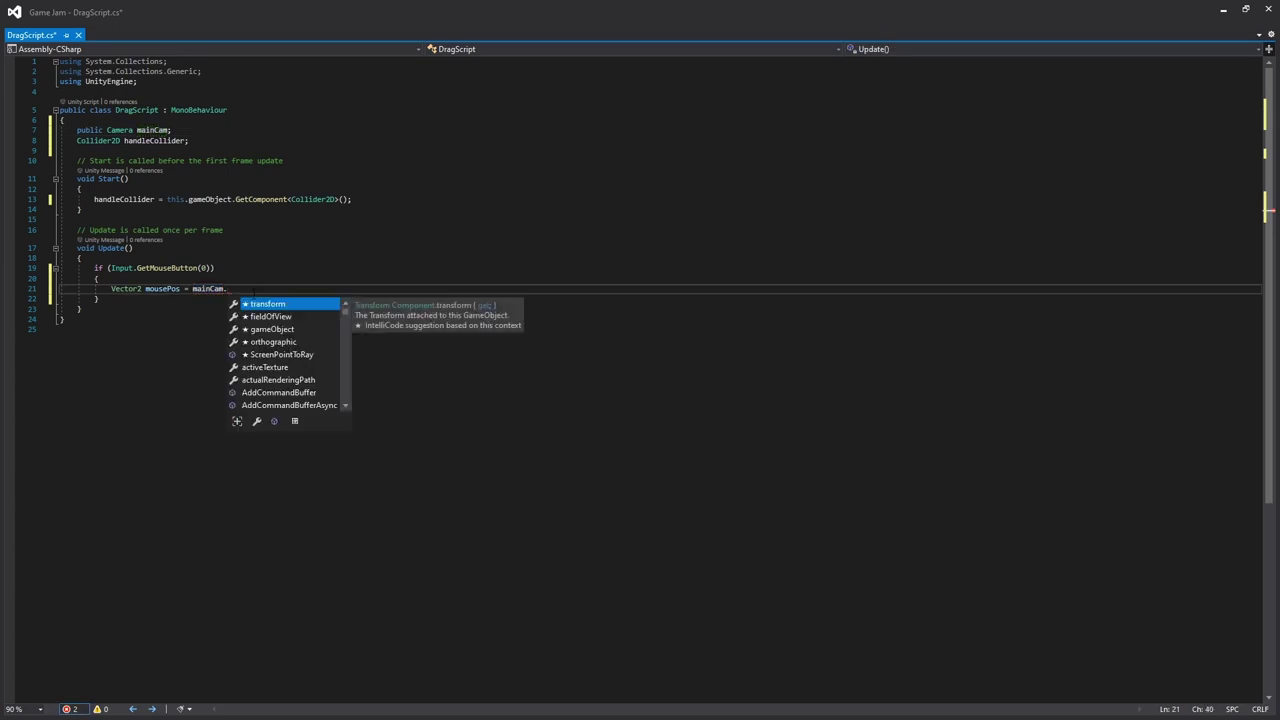
type("scre")
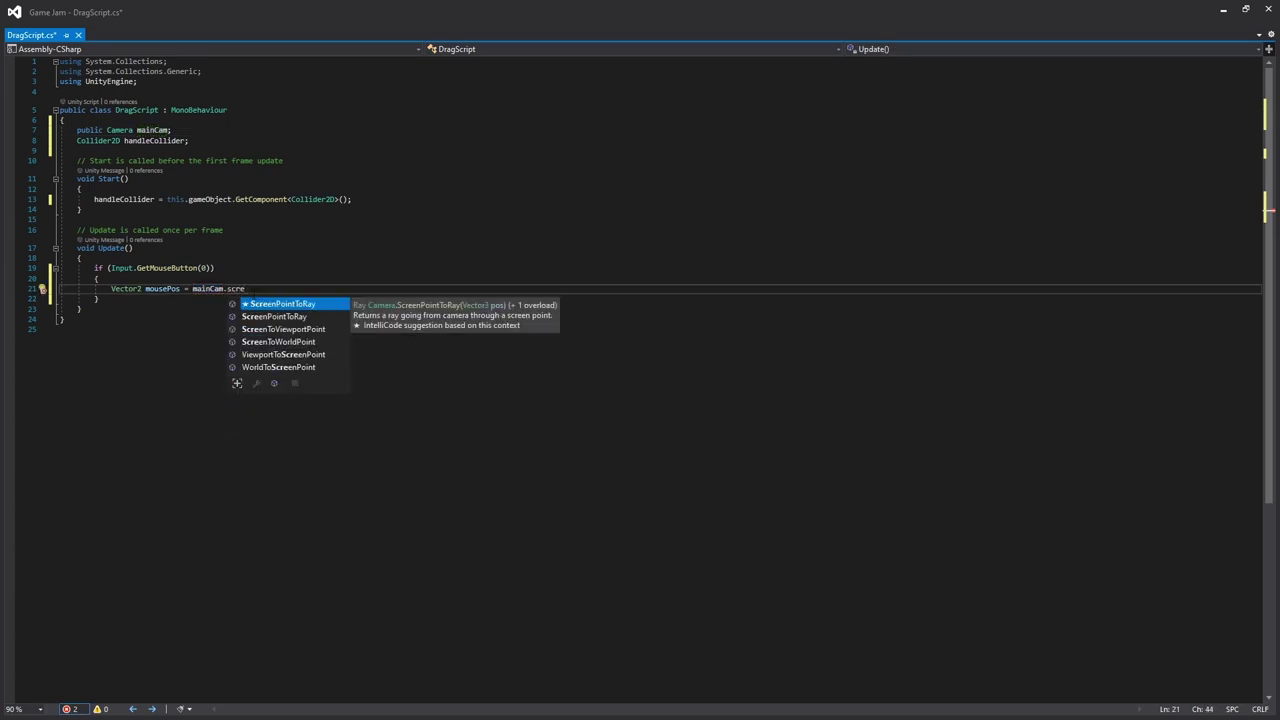
key("Down")
key("Down")
key("Down")
key("Tab")
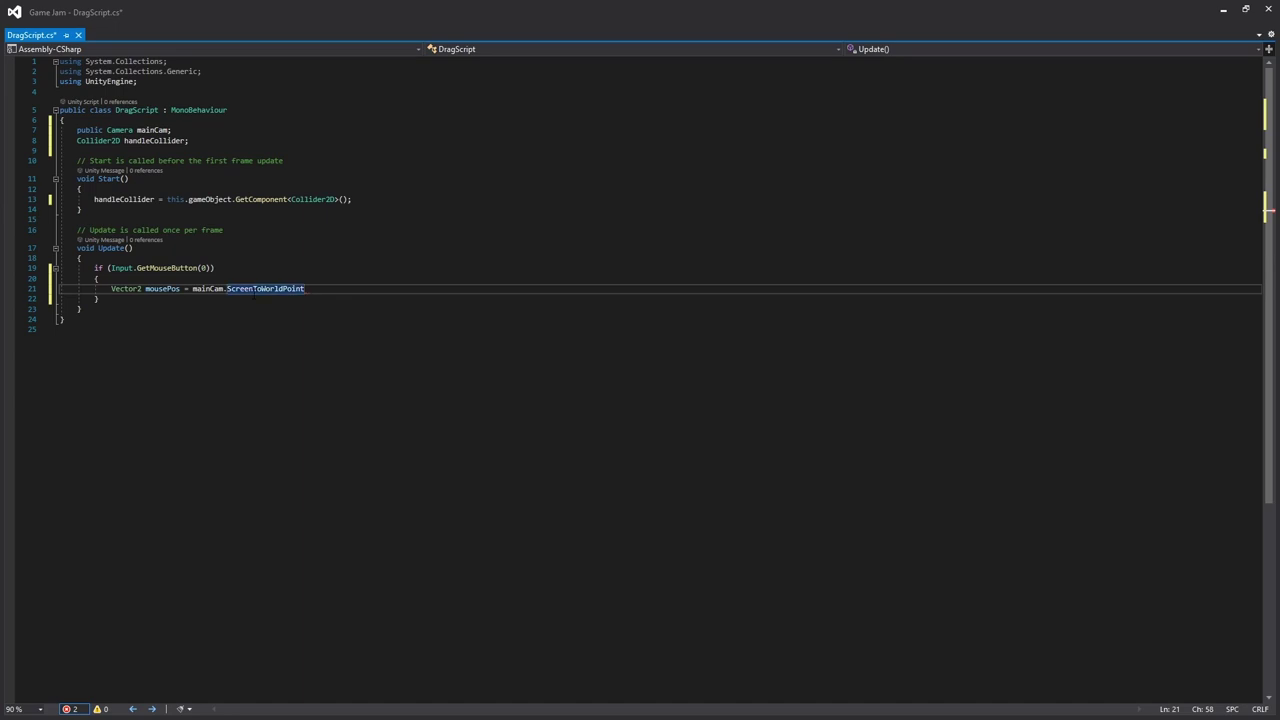
type("(in")
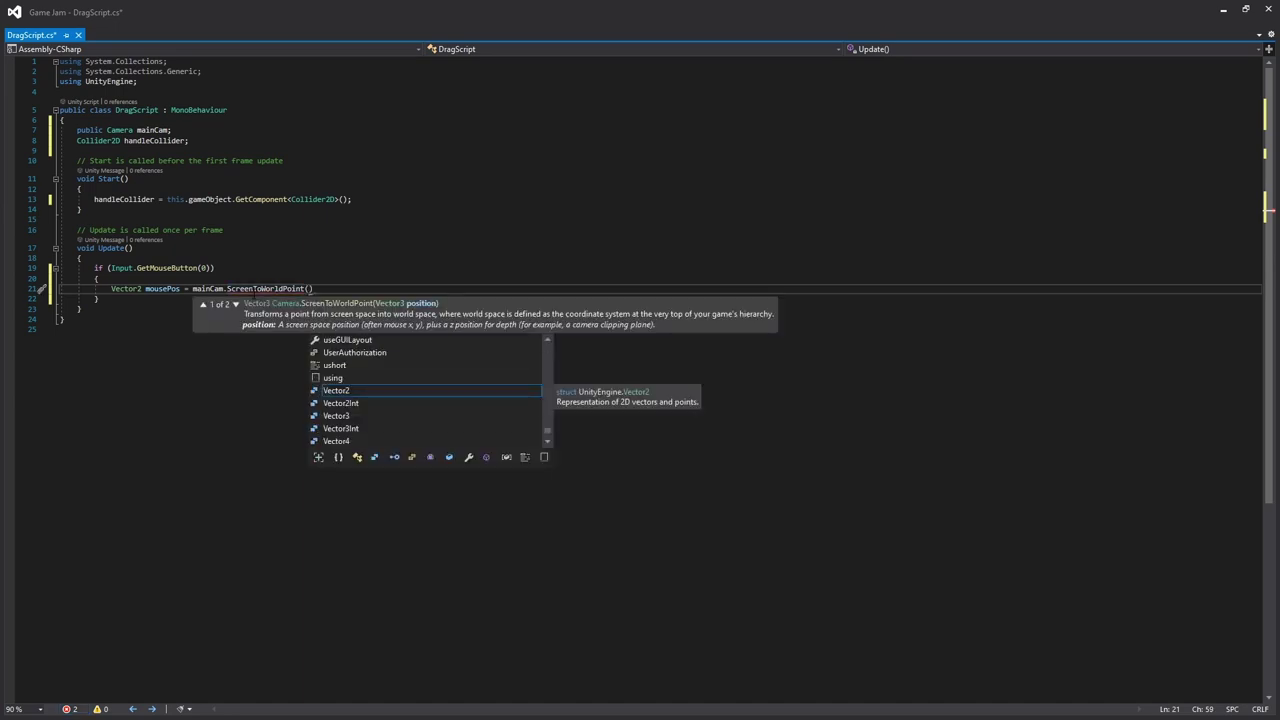
type("put")
key("Tab")
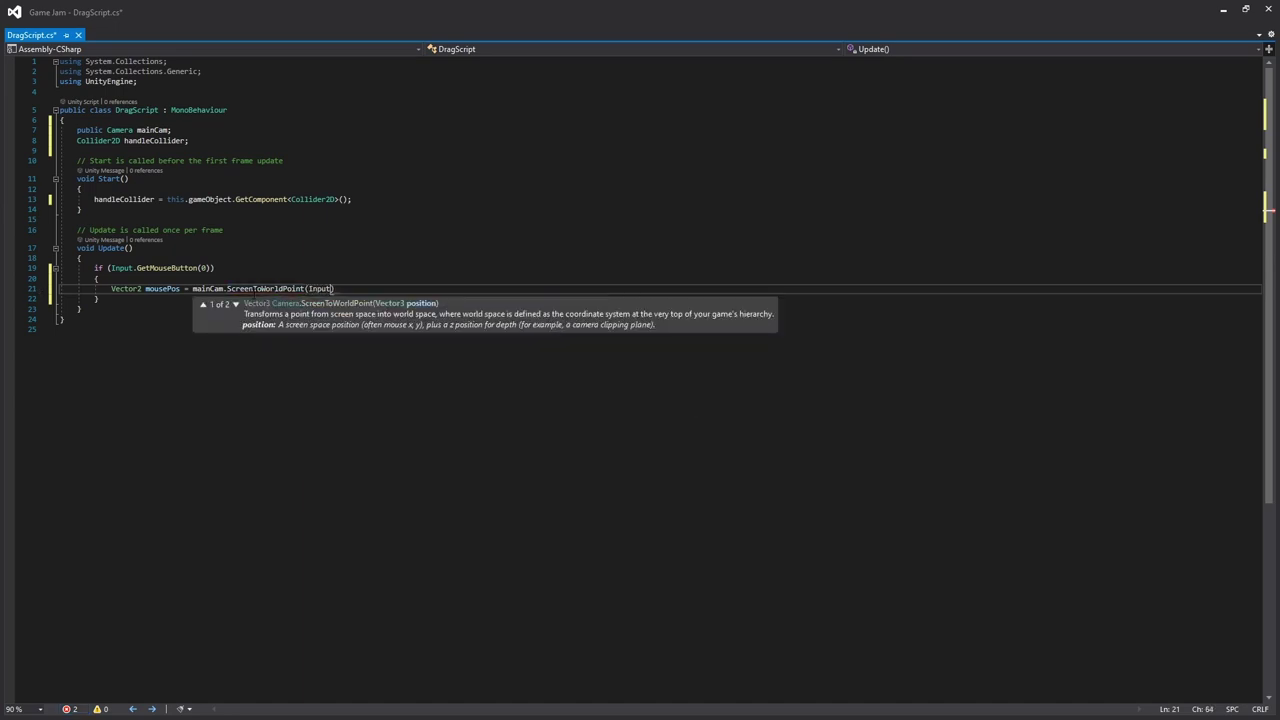
type(".mous")
key("Tab")
type(")")
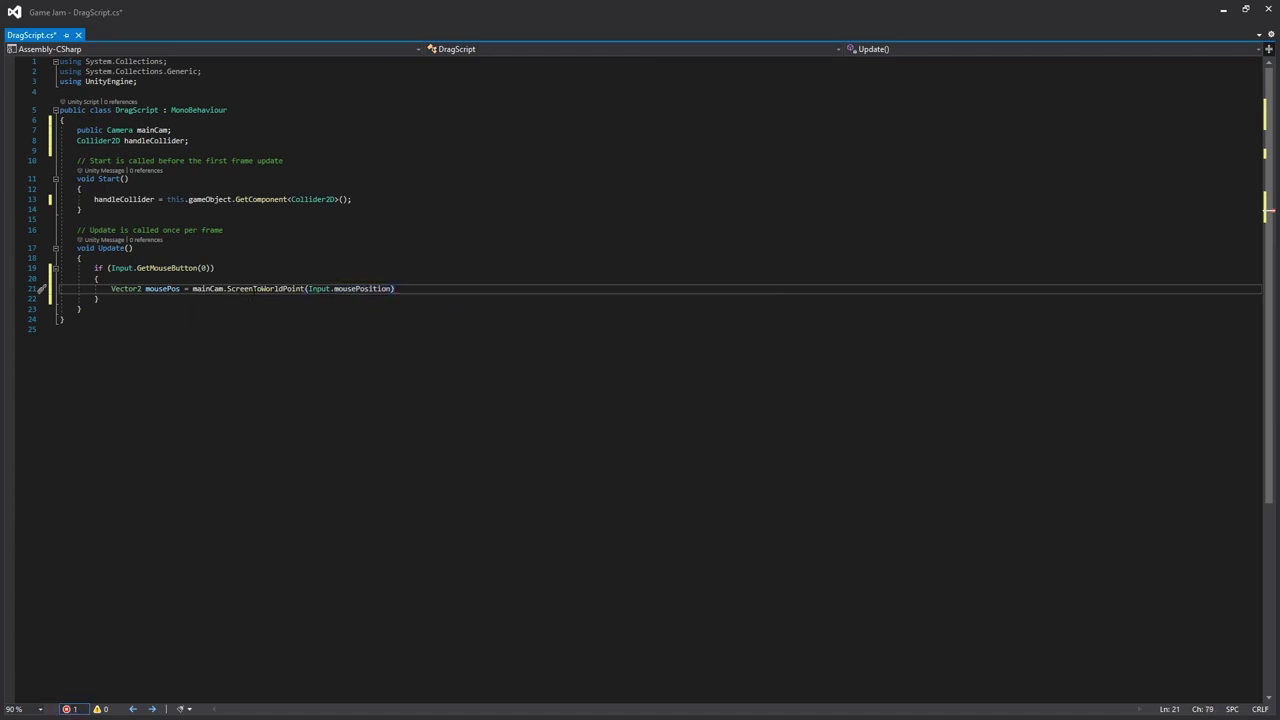
type(";")
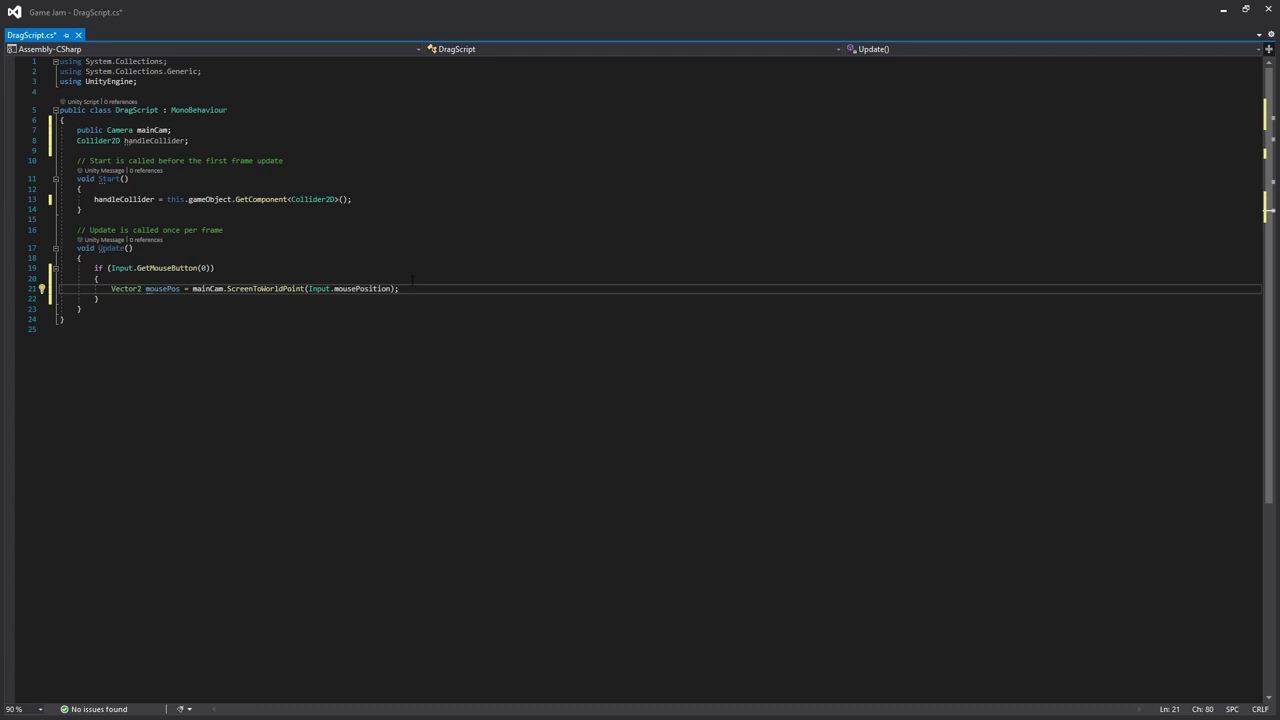
- Add the condition if (handleCollider == Physics2D.OverlapPoint(mousePos))
key("Return")
key("Return")
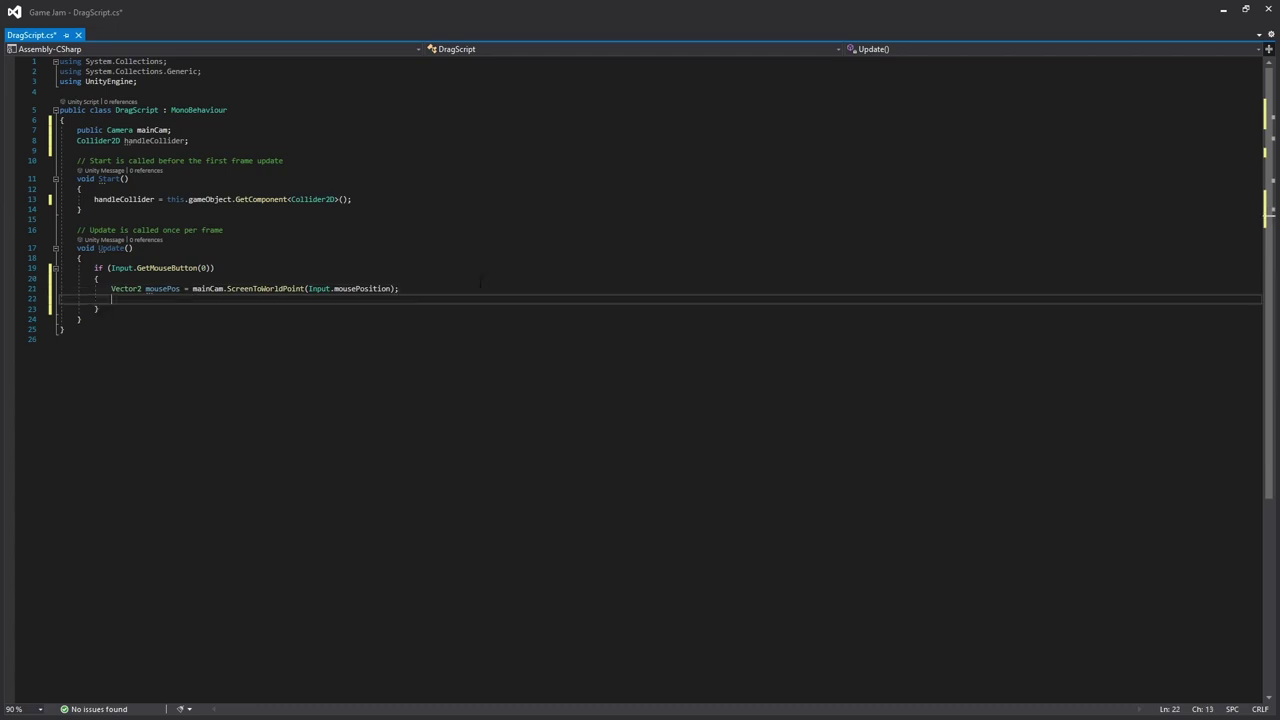
type("if(*")
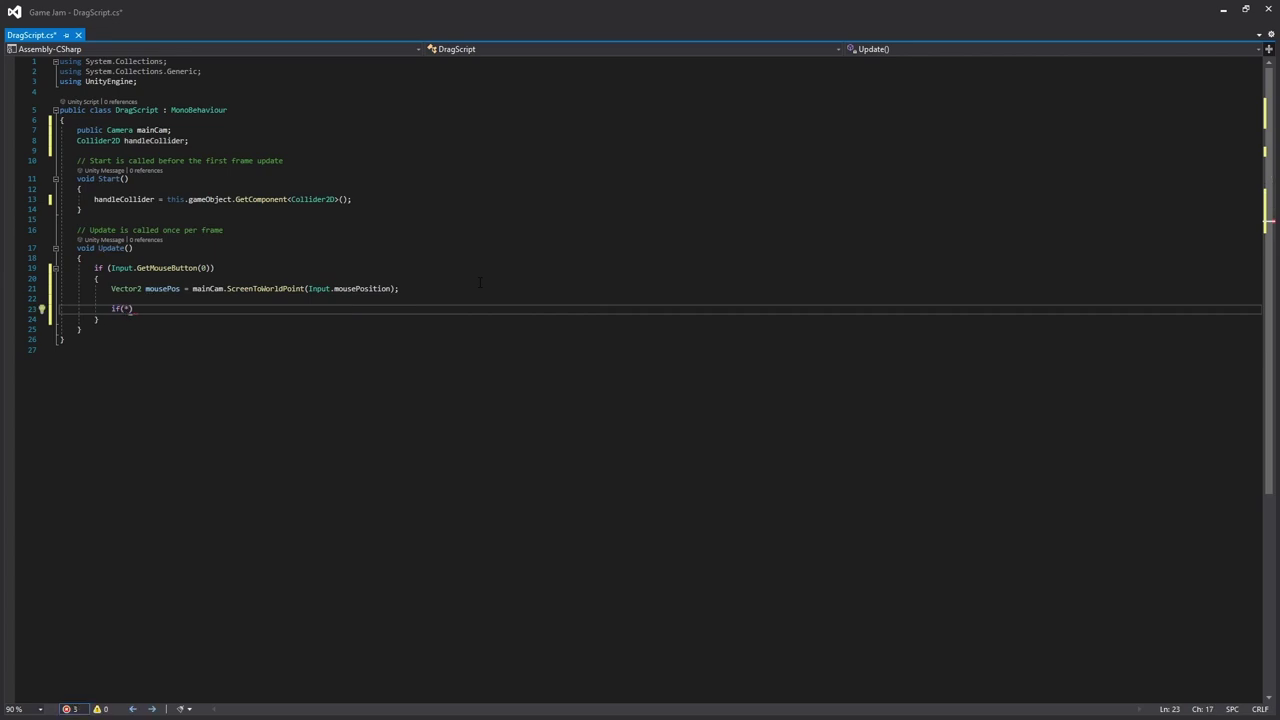
key("BackSpace")
type("handleCollider ")
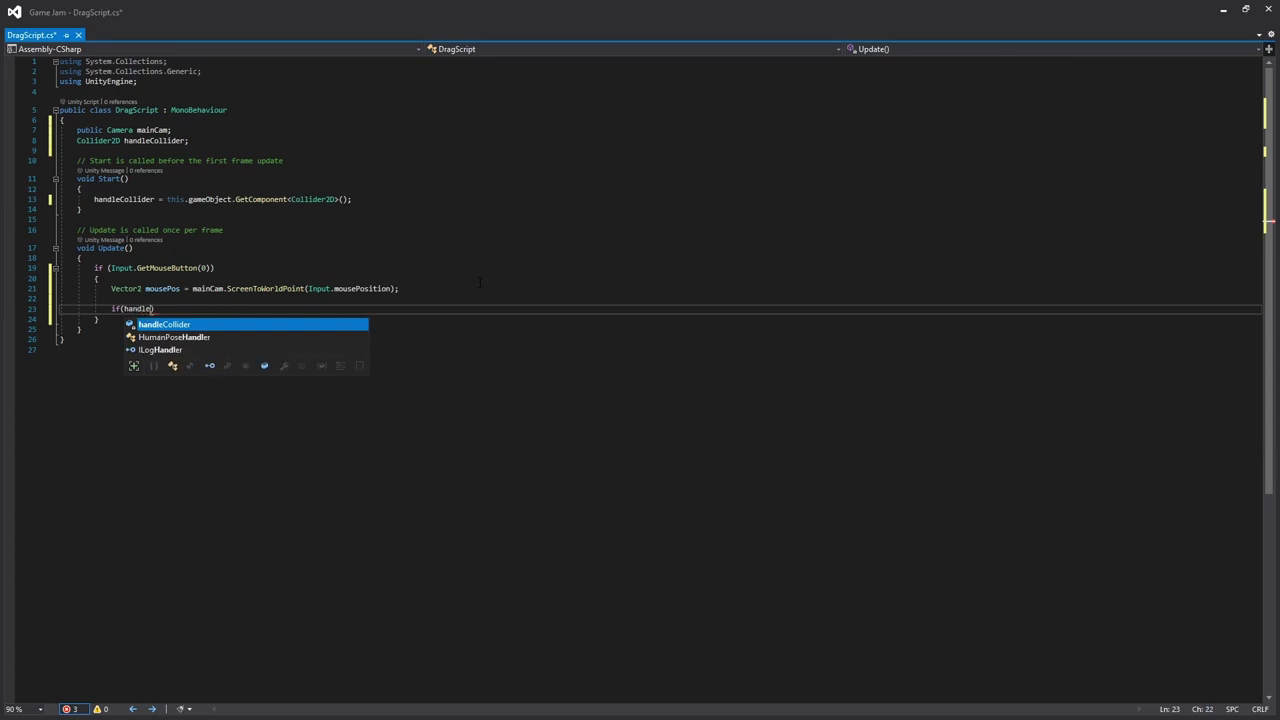
type("== ph")
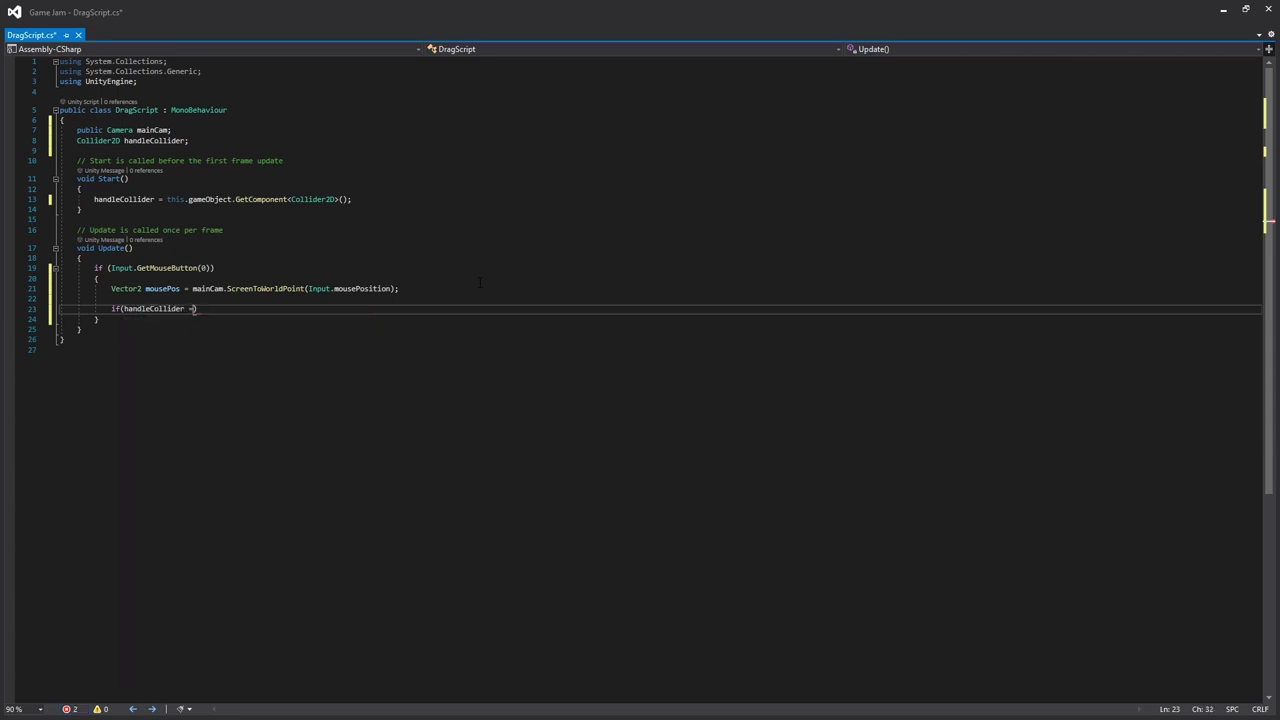
type("ysi")
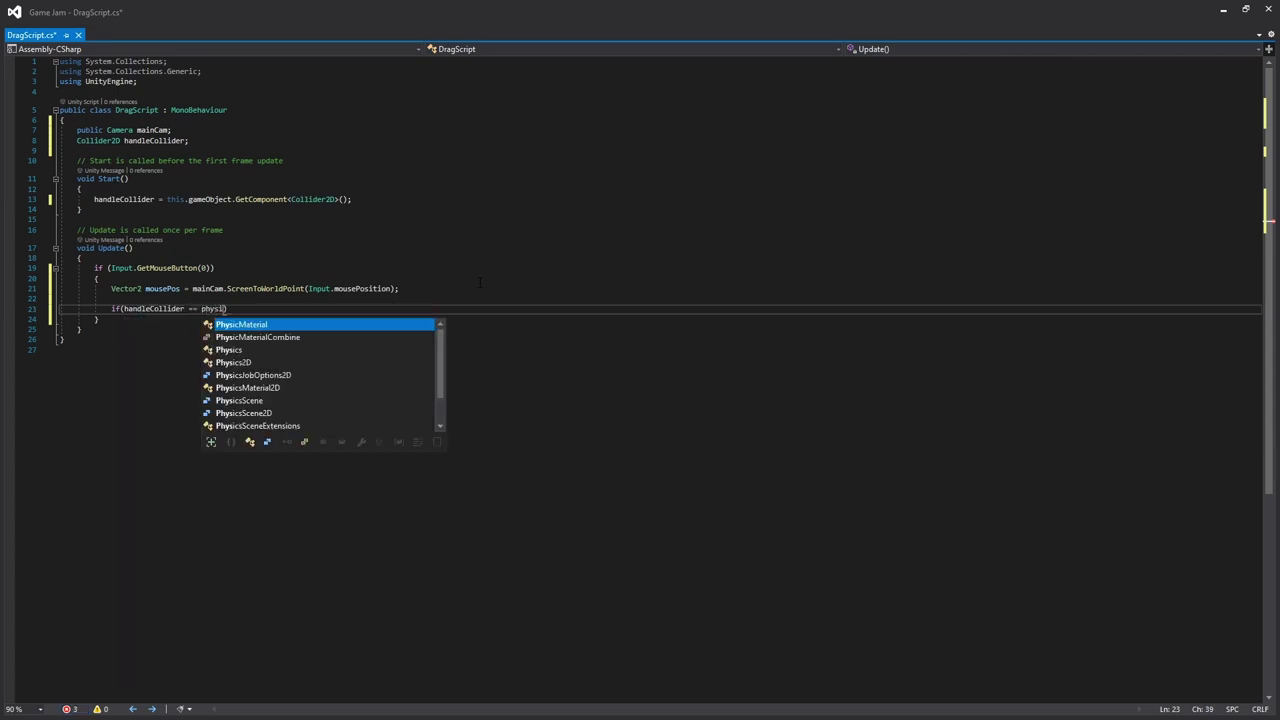
key("Down")
key("Down")
key("Down")
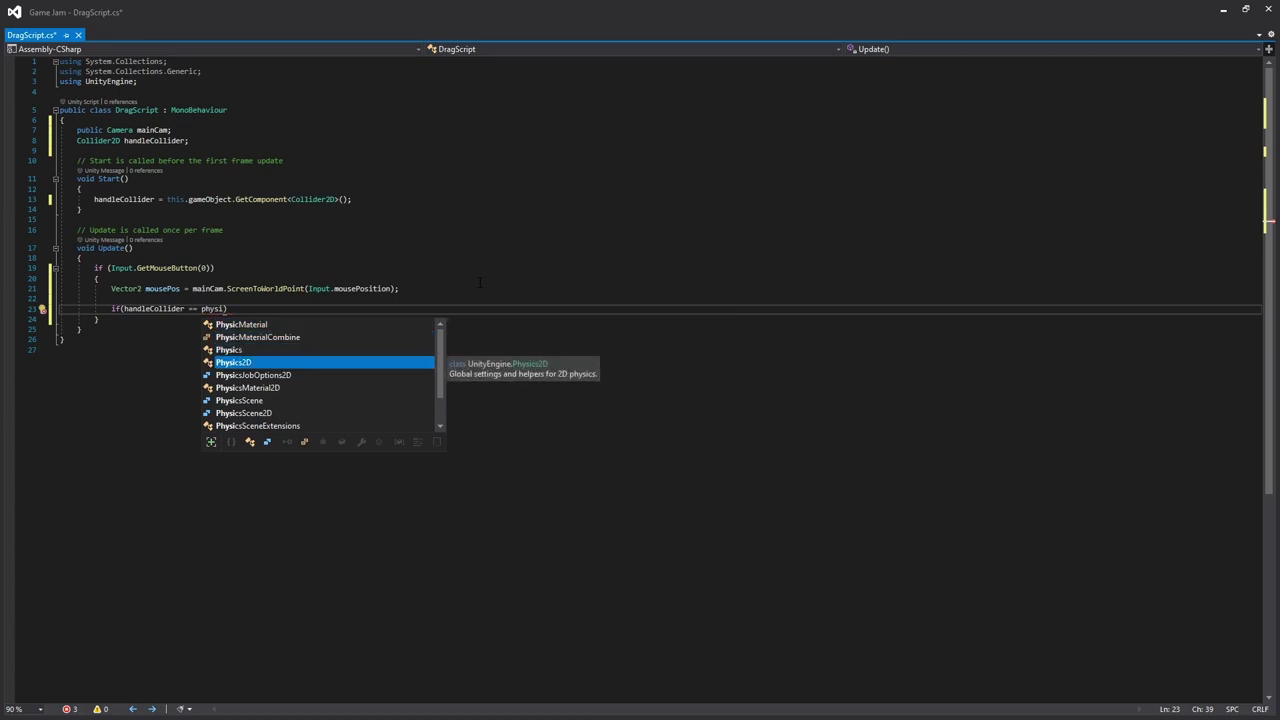
key("Tab")
type(".")
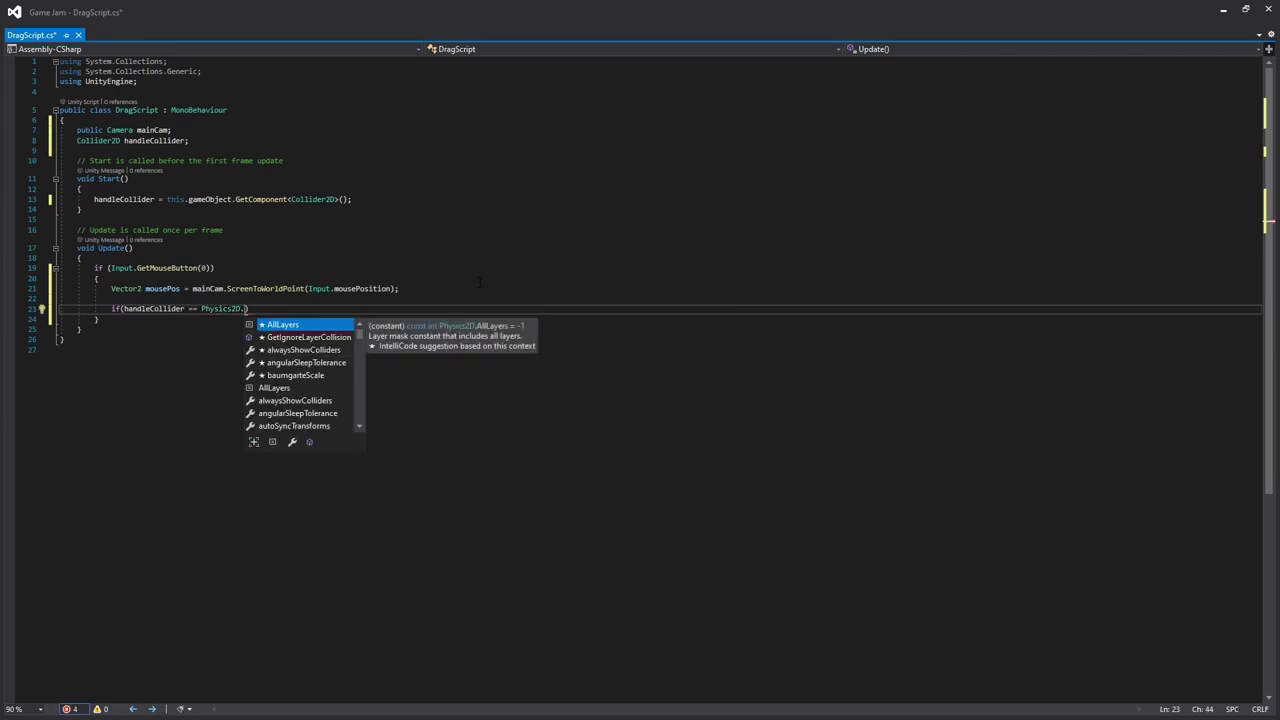
type("ob")
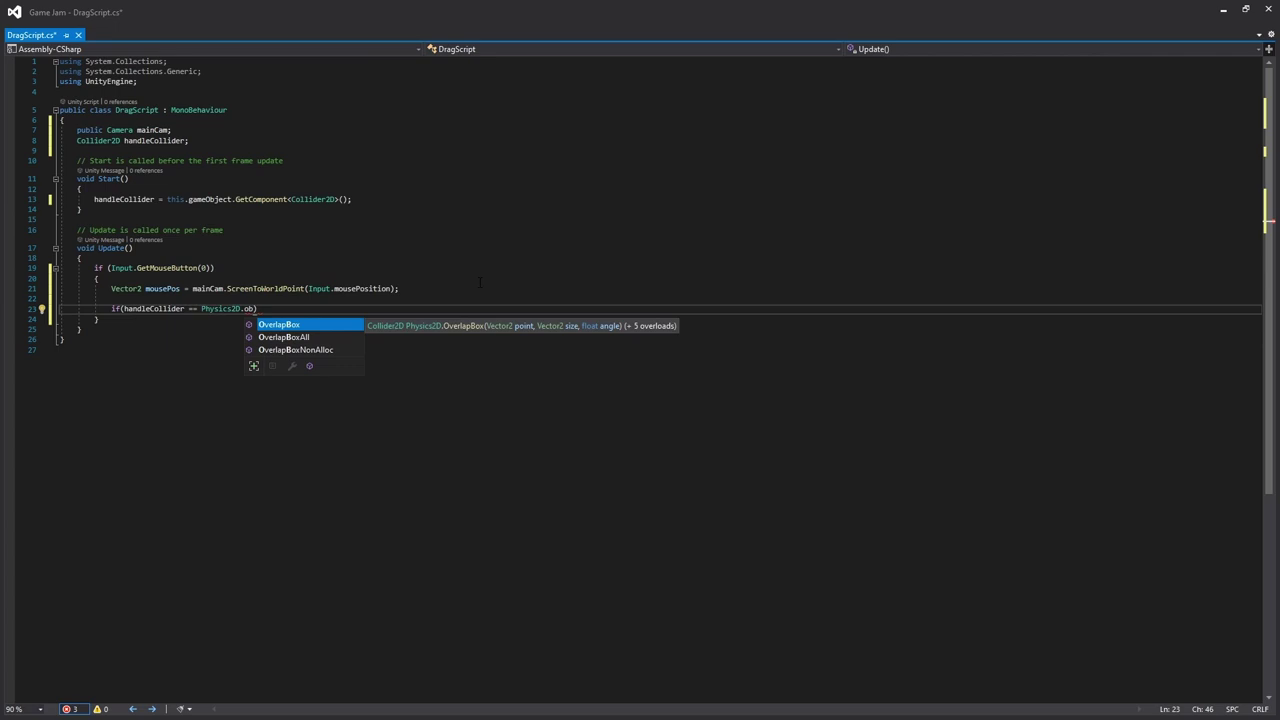
key("BackSpace")
type("verla")
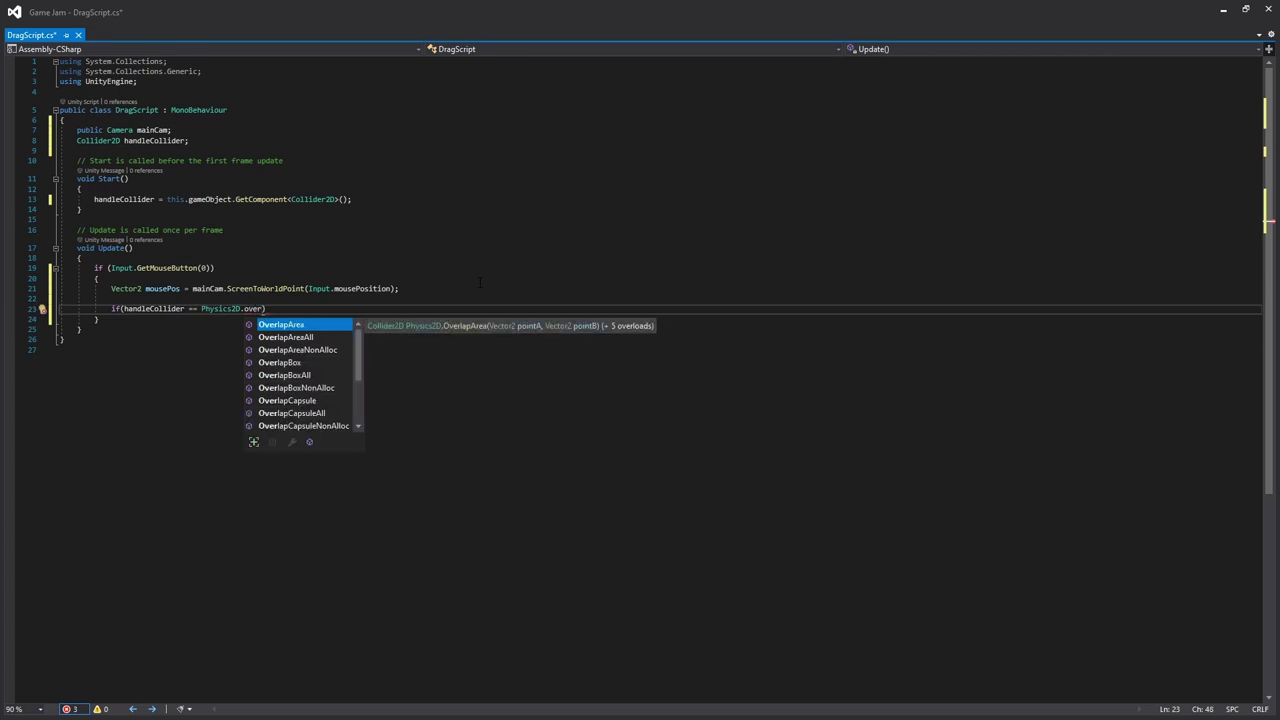
type("pPoin")
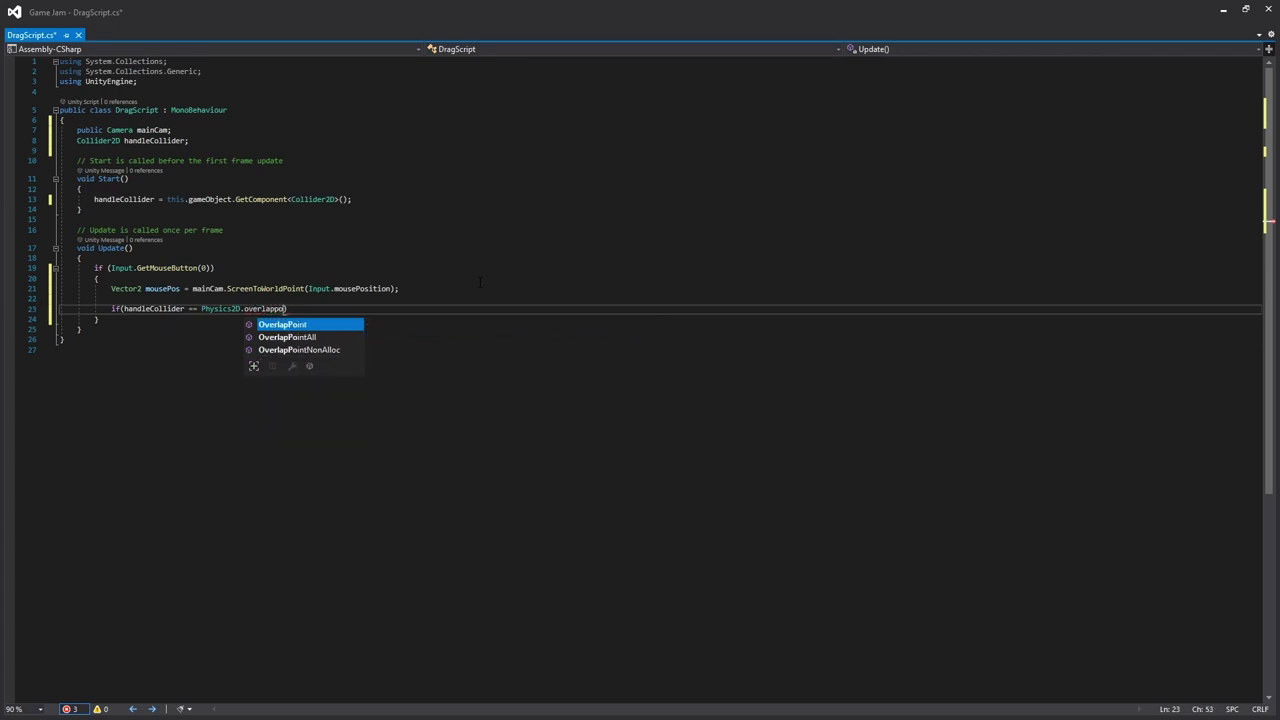
key("Tab")
type("(mouse")
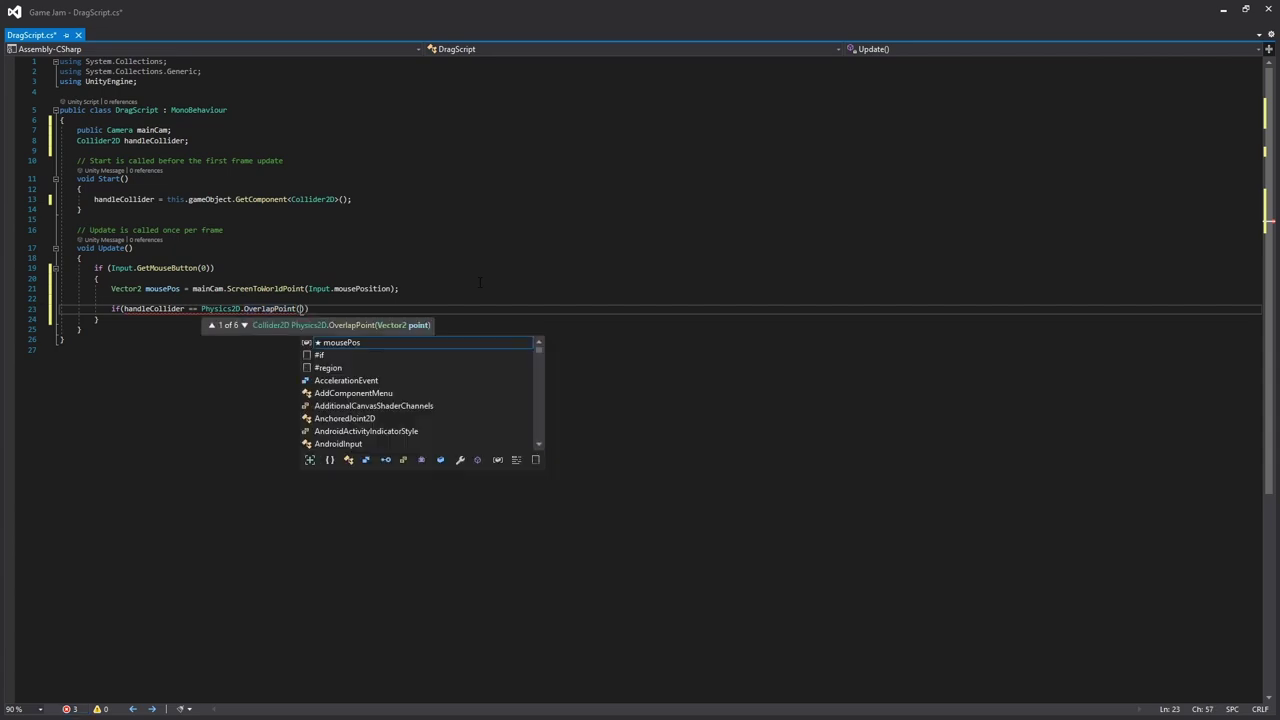
key("Tab")
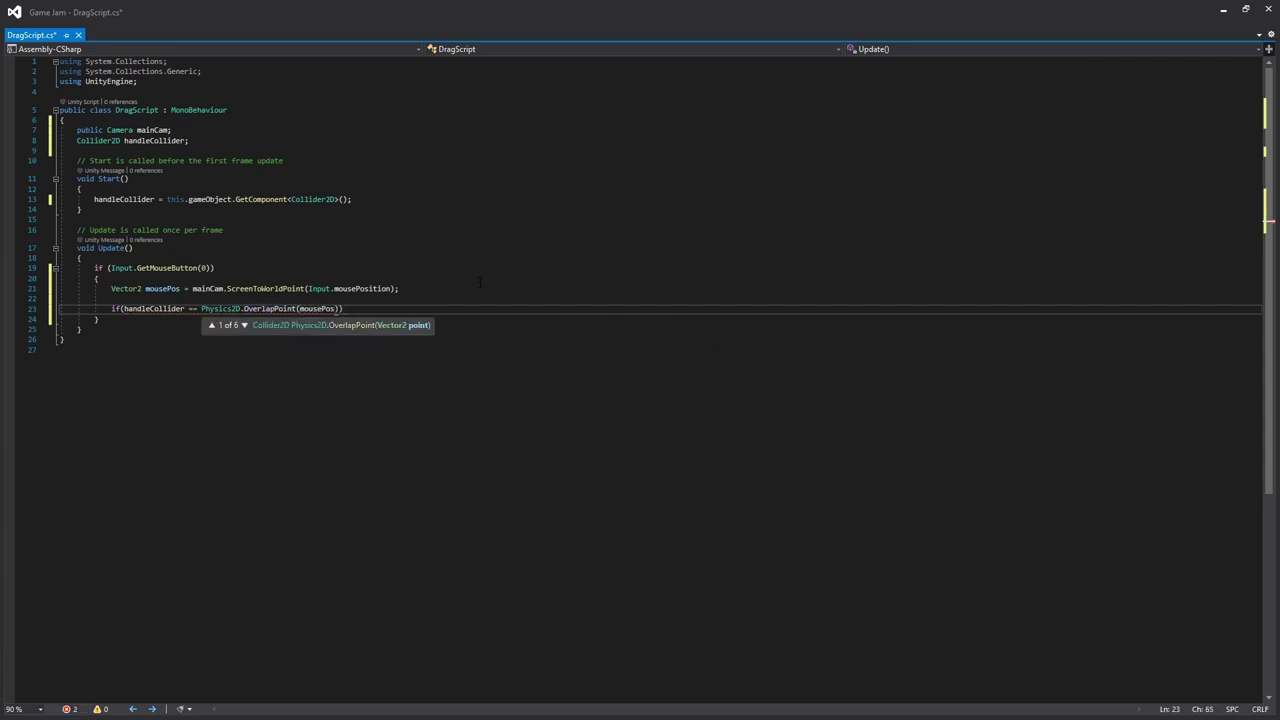
type("))")
- Inside the new block, set this.transform.position = mousePos; and save DragScript
key("Return")
type("{")
key("Return")
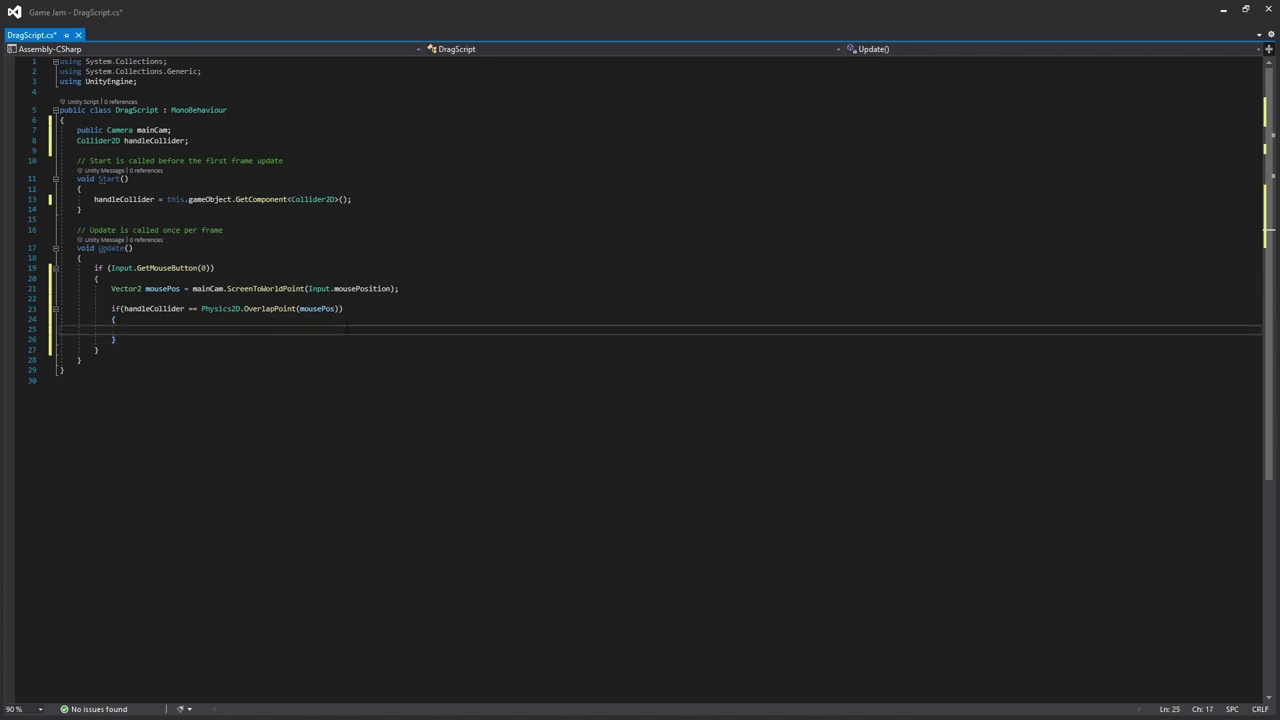
type("this.tran")
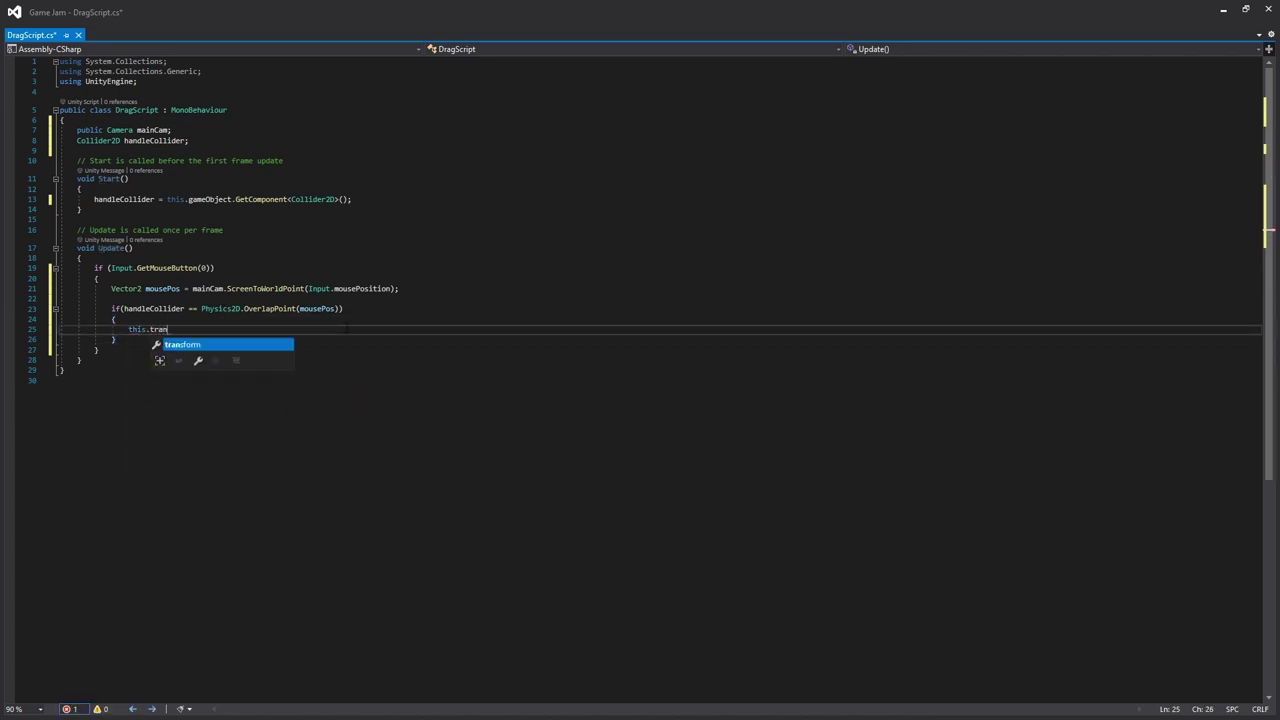
type("sform.position")
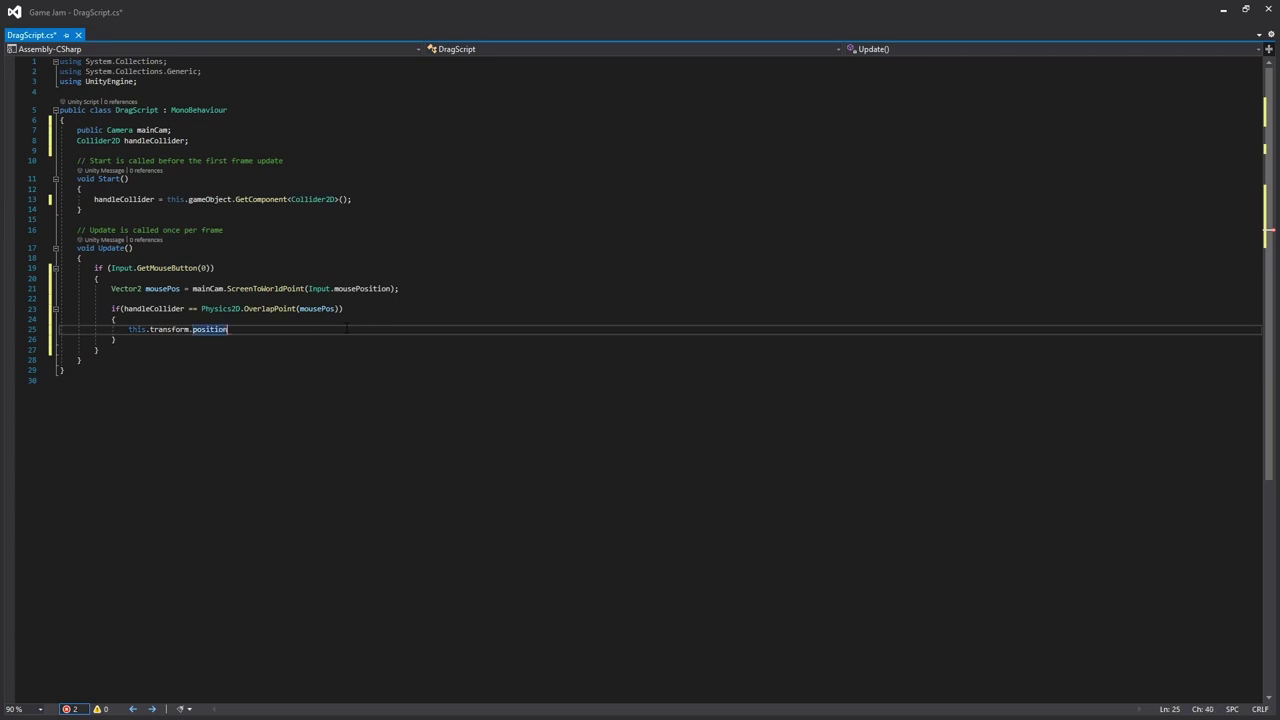
type(" = mousePos")
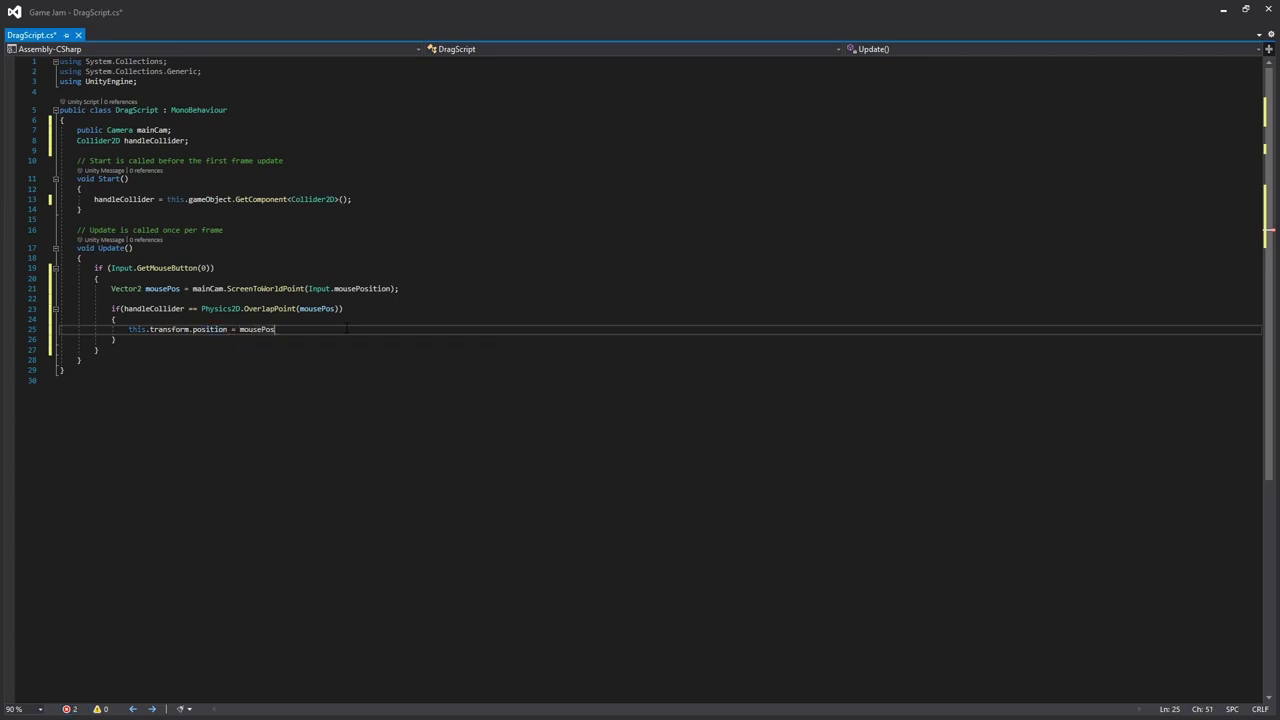
type(";")
key("ctrl+s")
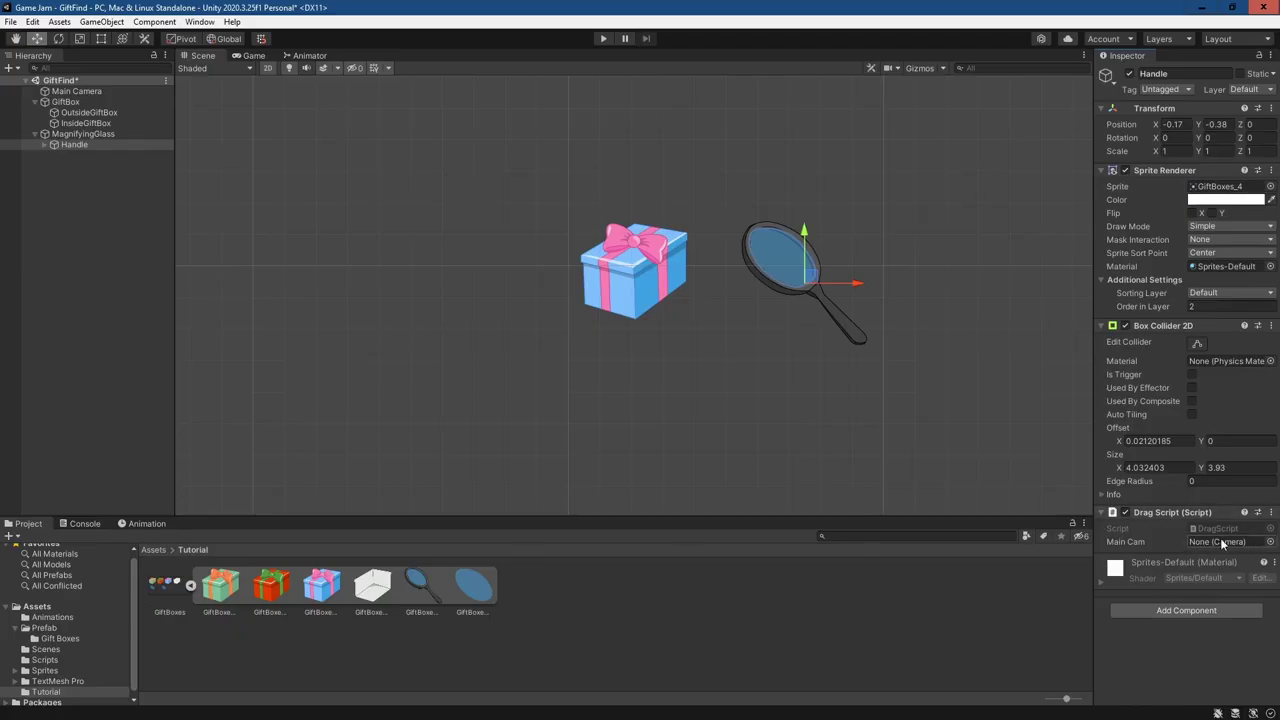
- Assign Main Camera to the Drag Script's Main Cam field, save GiftFind, and enter Play mode
left_click_drag(76, 91, 1232, 541)
key("ctrl+s")
left_click(602, 39)
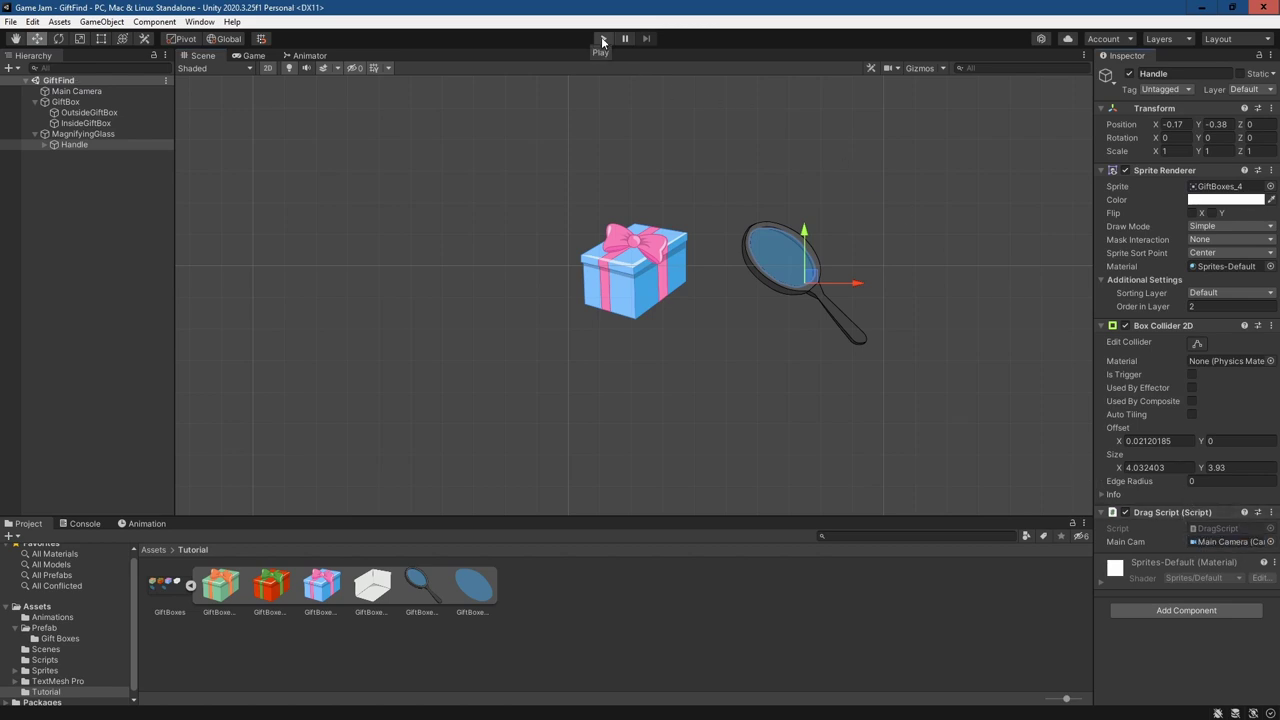